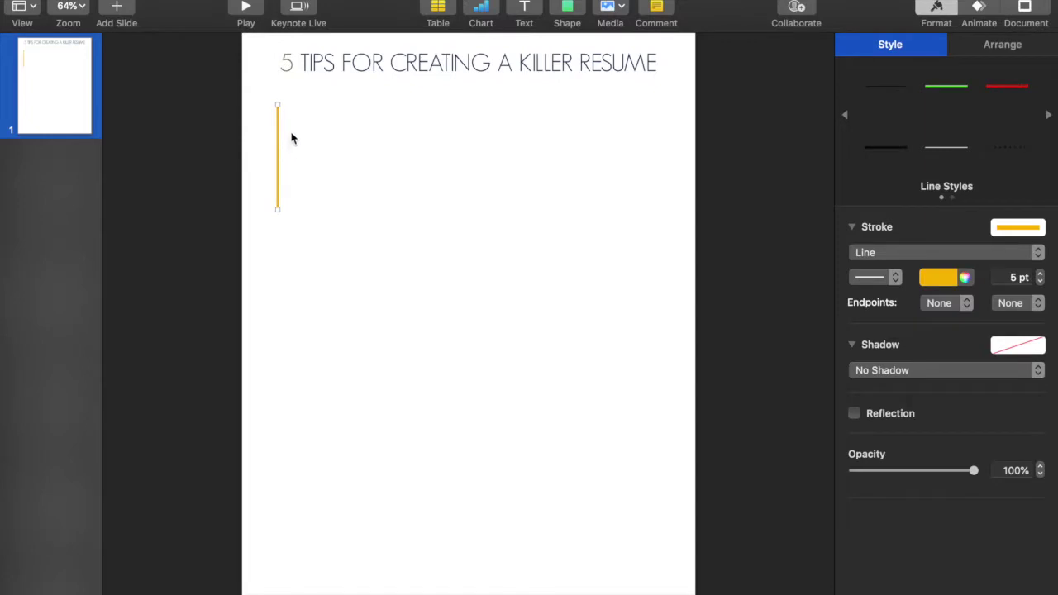
# Add a horizontal yellow line from the foot of the vertical line and extend it across the page to below the title's end
pyautogui.moveTo(279, 103); pyautogui.dragTo(460, 213)
pyautogui.click(478, 227)
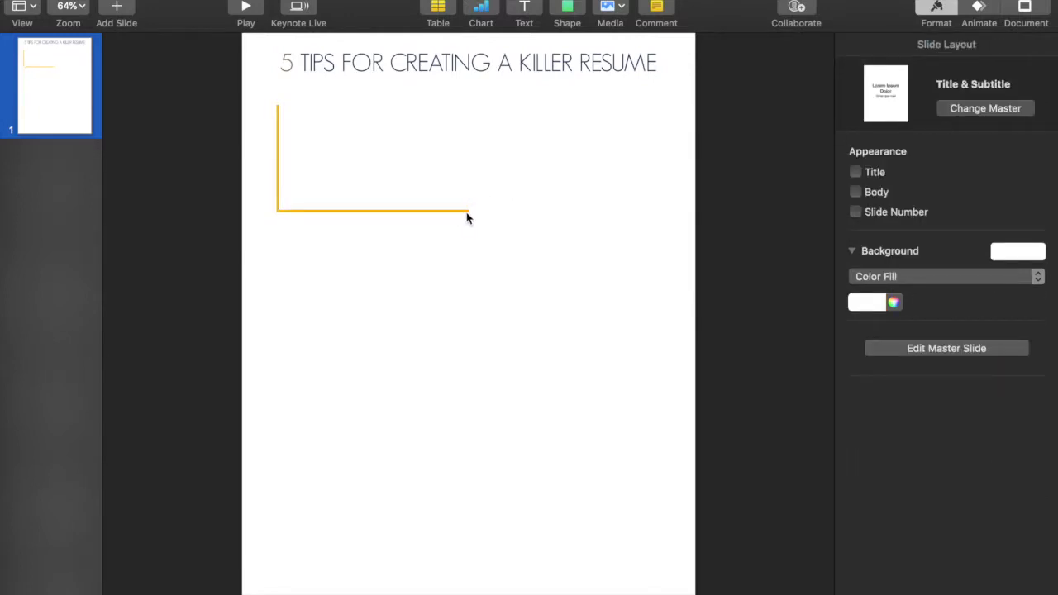
pyautogui.click(468, 213)
pyautogui.moveTo(467, 211); pyautogui.dragTo(660, 207)
pyautogui.click(560, 203)
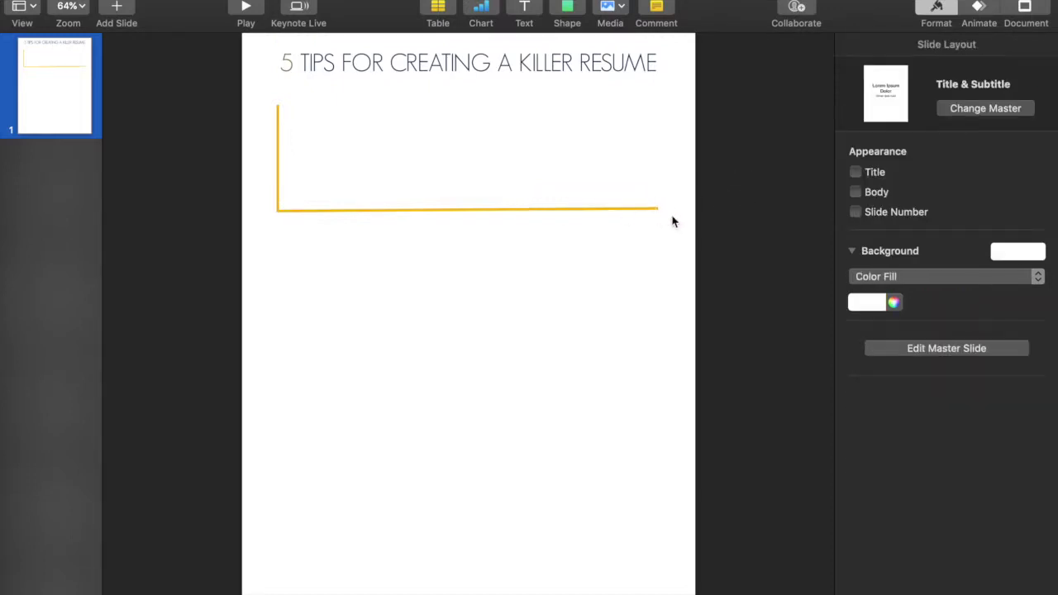
# Duplicate the vertical line and place the copy hanging down from the horizontal line's right end
pyautogui.click(278, 180)
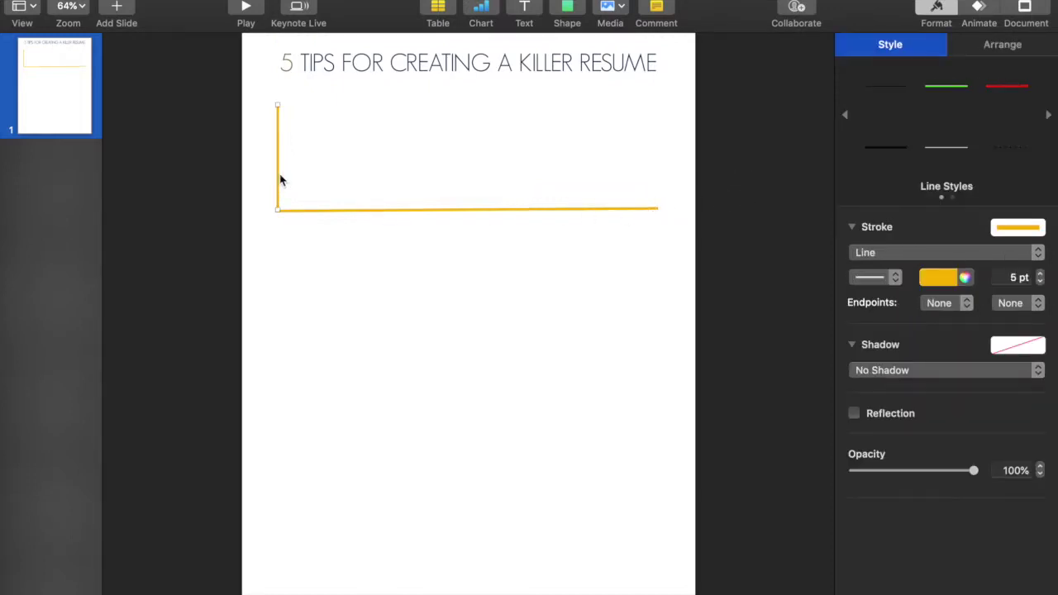
pyautogui.moveTo(279, 174); pyautogui.dragTo(656, 270)
pyautogui.click(699, 256)
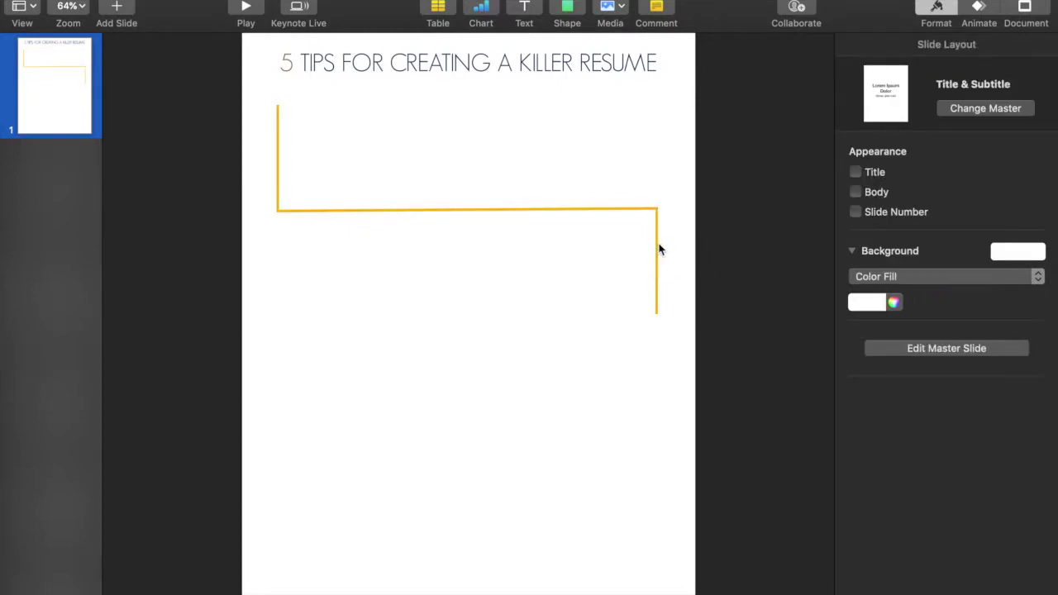
pyautogui.scroll(3, 657, 248)
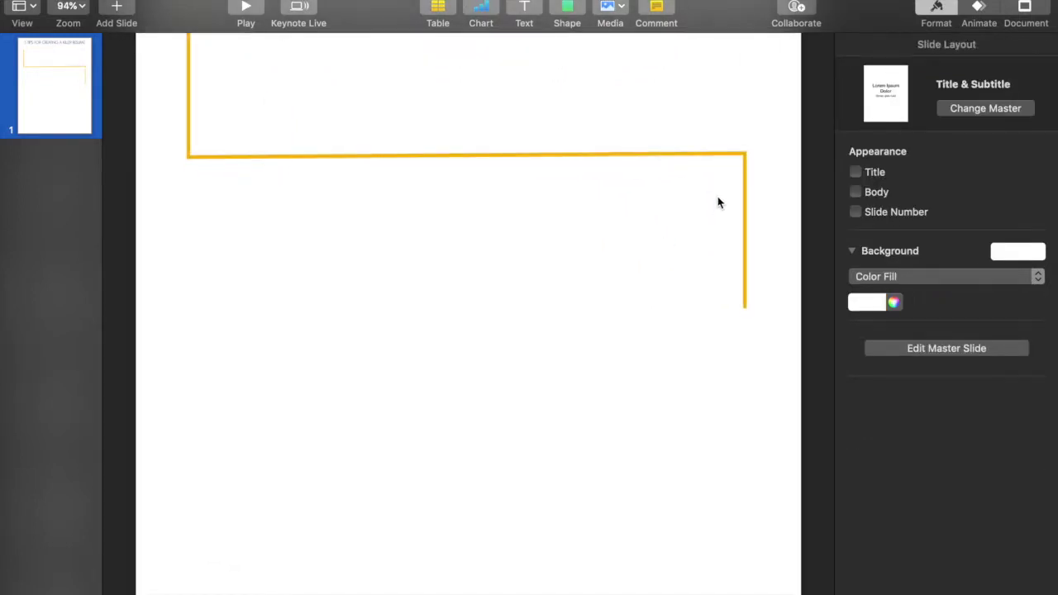
pyautogui.scroll(-3, 719, 205)
# Duplicate the horizontal line and attach the copy to the lower end of the right-hand vertical line
pyautogui.click(619, 210)
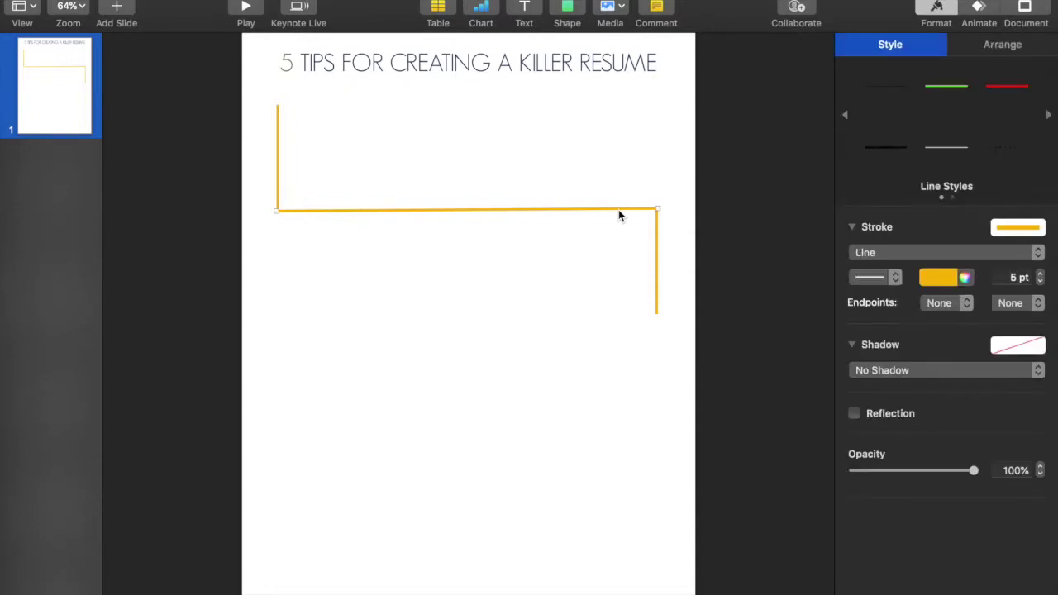
pyautogui.moveTo(619, 215); pyautogui.dragTo(605, 314)
pyautogui.click(601, 351)
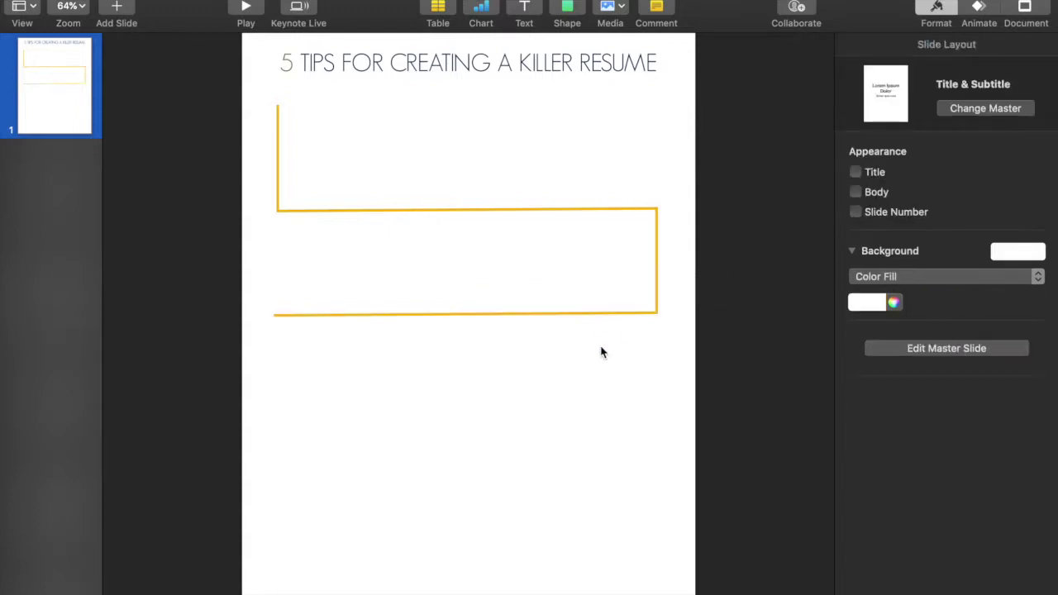
# Duplicate the first vertical line and place the copy below the second horizontal line's left end
pyautogui.click(279, 168)
pyautogui.moveTo(279, 167); pyautogui.dragTo(276, 373)
pyautogui.click(320, 373)
pyautogui.click(279, 201)
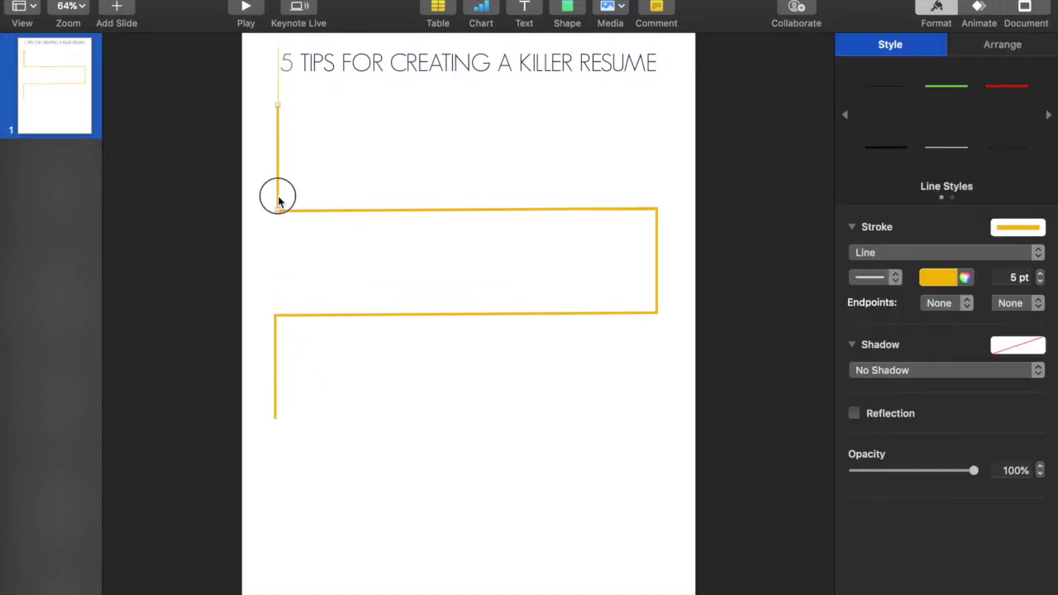
pyautogui.moveTo(279, 201); pyautogui.dragTo(278, 199)
pyautogui.click(321, 191)
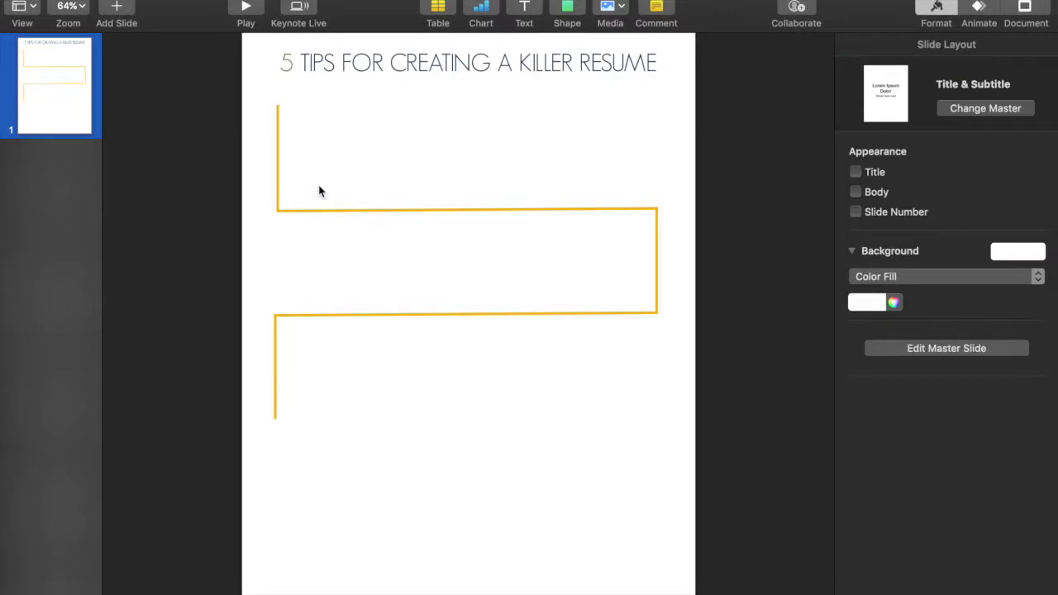
# Duplicate existing lines to continue the zigzag with a third horizontal, another right-hand vertical and a fourth horizontal line
pyautogui.click(277, 345)
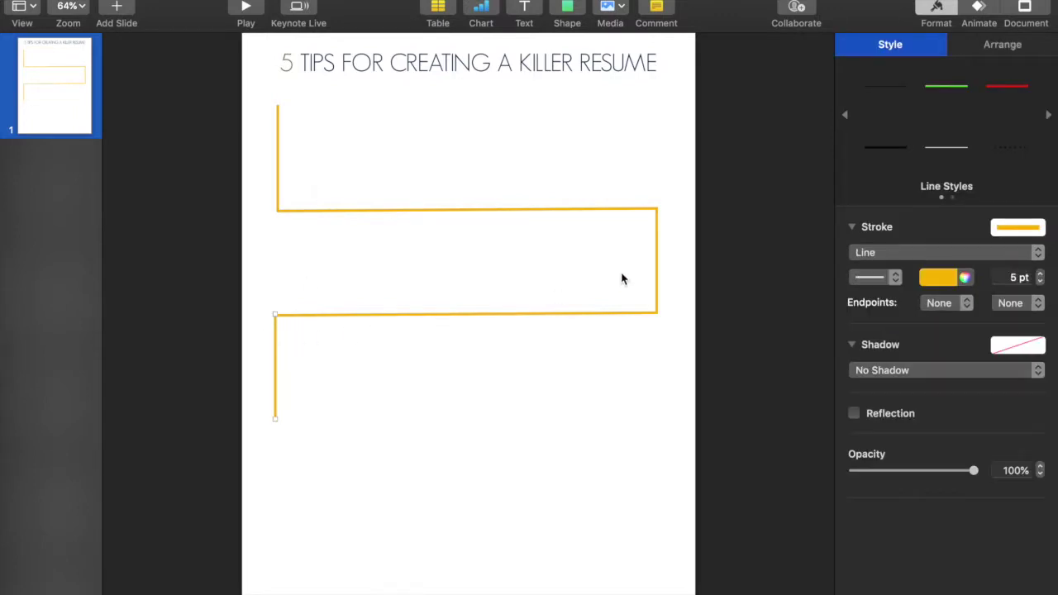
pyautogui.keyDown('shift'); pyautogui.click(629, 314); pyautogui.keyUp('shift')
pyautogui.press('super+d')
pyautogui.moveTo(661, 290); pyautogui.dragTo(656, 485)
pyautogui.click(596, 317)
pyautogui.press('super+d')
pyautogui.moveTo(597, 317); pyautogui.dragTo(594, 416)
# Shift the lower right-hand vertical line and the bottom horizontal line together slightly down to align with the third horizontal line
pyautogui.click(656, 428)
pyautogui.keyDown('shift'); pyautogui.click(643, 514); pyautogui.keyUp('shift')
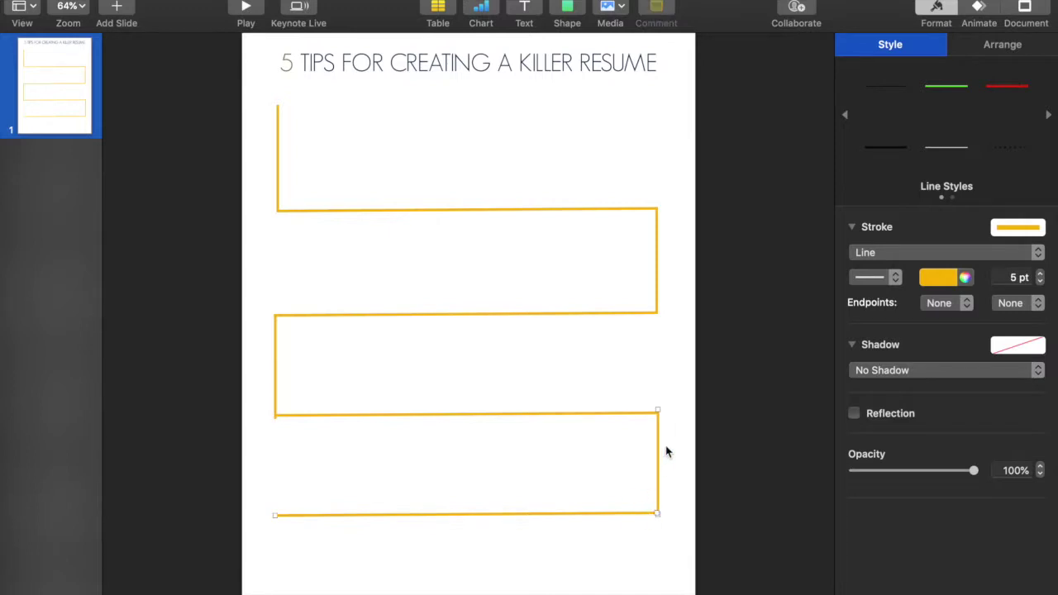
pyautogui.moveTo(661, 450); pyautogui.dragTo(659, 453)
pyautogui.click(603, 454)
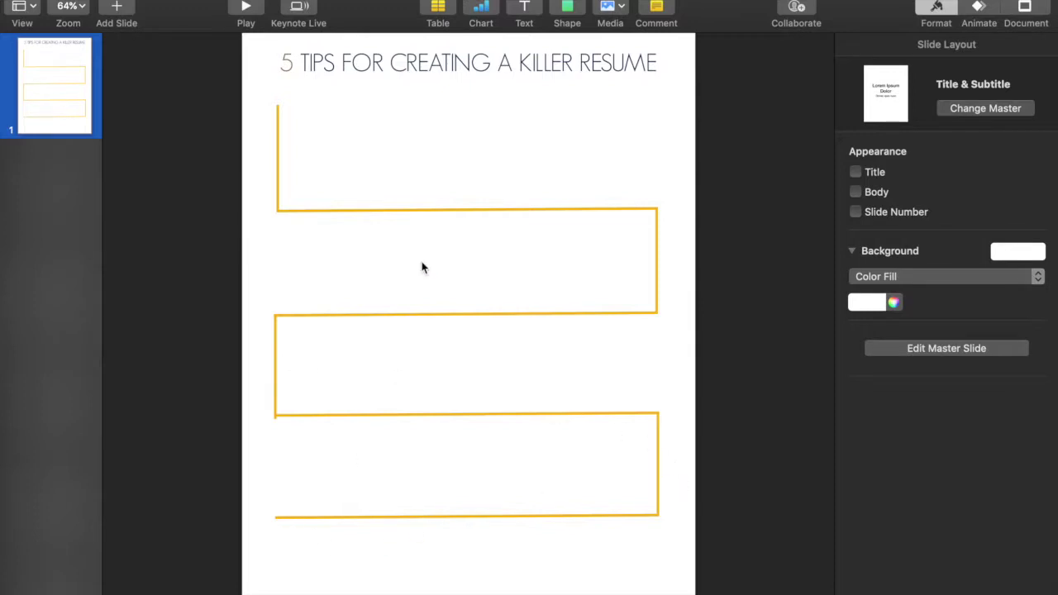
# Duplicate the first vertical line and place the copy below the bottom horizontal line's left end
pyautogui.click(279, 173)
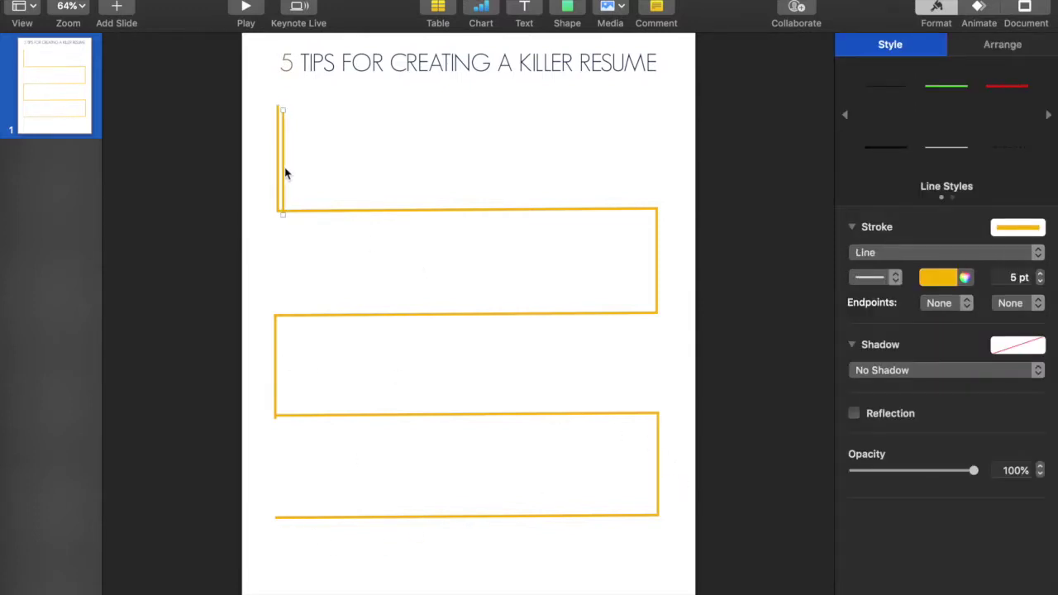
pyautogui.moveTo(288, 171); pyautogui.dragTo(279, 577)
pyautogui.click(311, 572)
# Select the lower lines of the zigzag from the third horizontal down and nudge them down to close the corner on the left
pyautogui.click(295, 414)
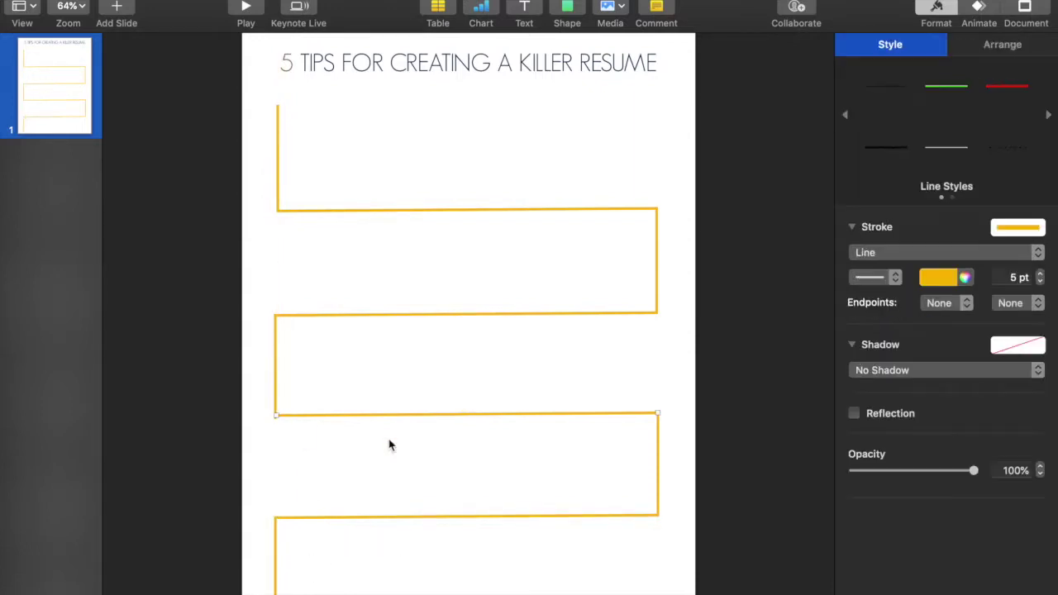
pyautogui.keyDown('shift'); pyautogui.click(605, 516); pyautogui.keyUp('shift')
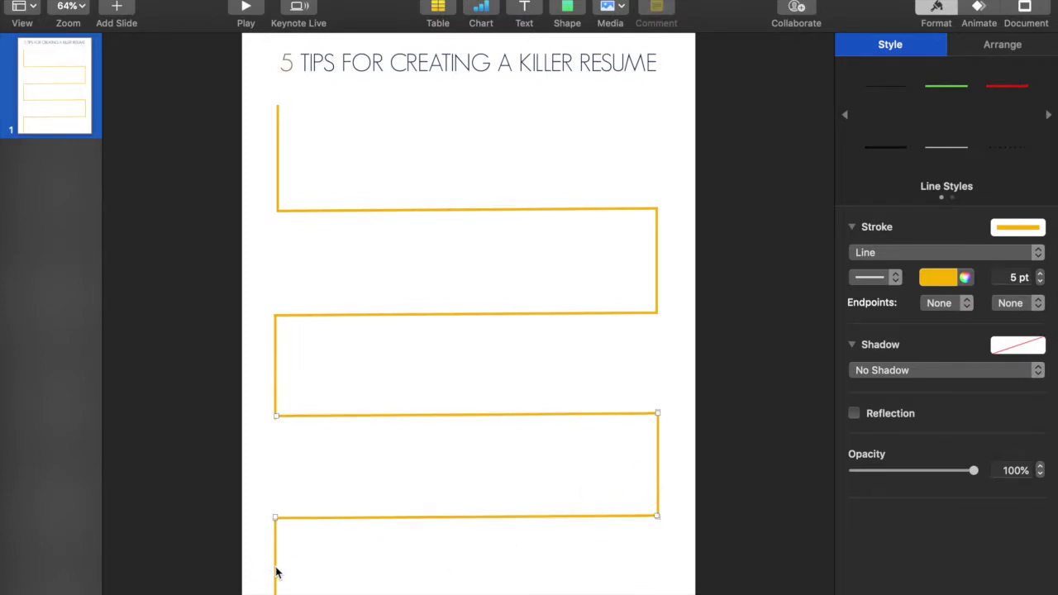
pyautogui.press('super+shift+period')
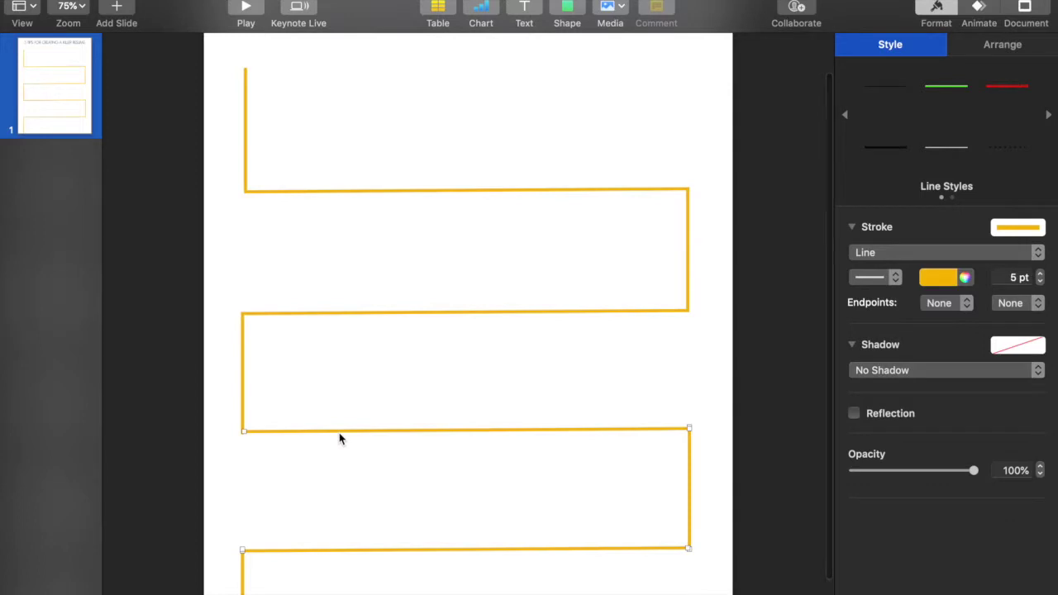
pyautogui.press('super+alt+0')
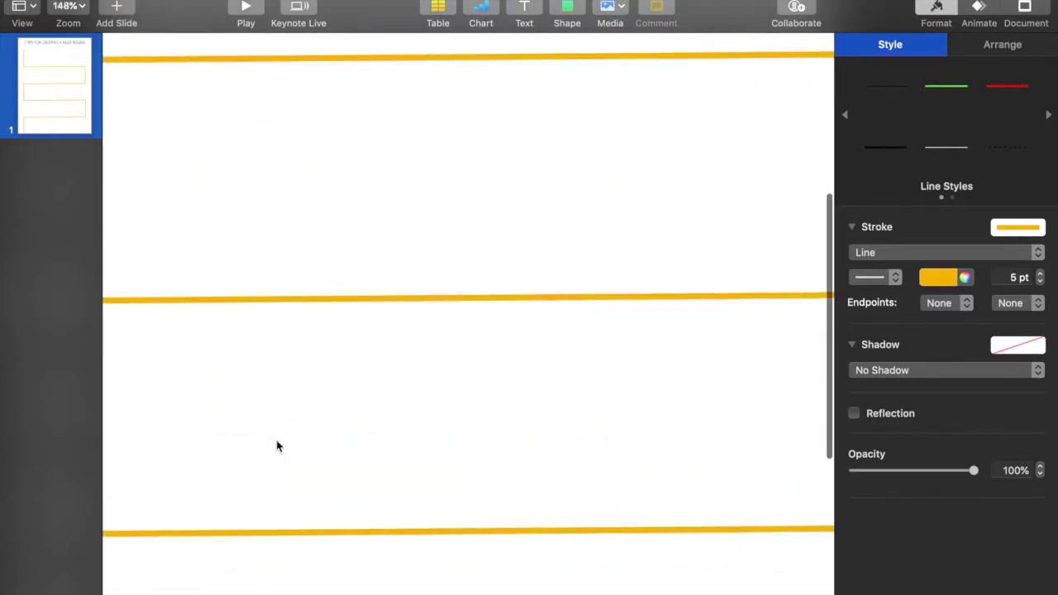
pyautogui.hscroll(-3, 276, 440)
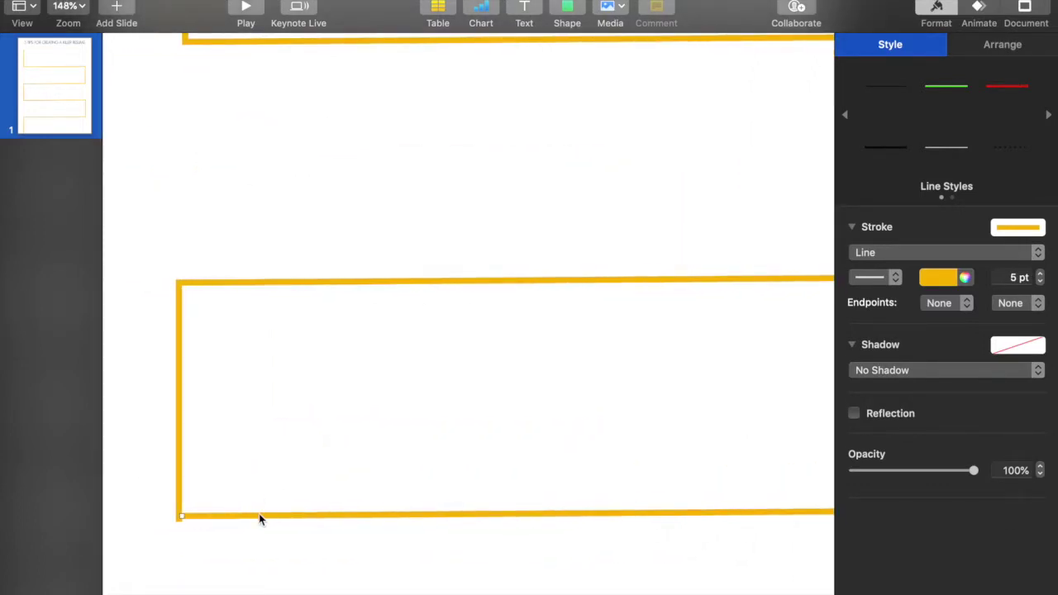
pyautogui.scroll(-5, 259, 514)
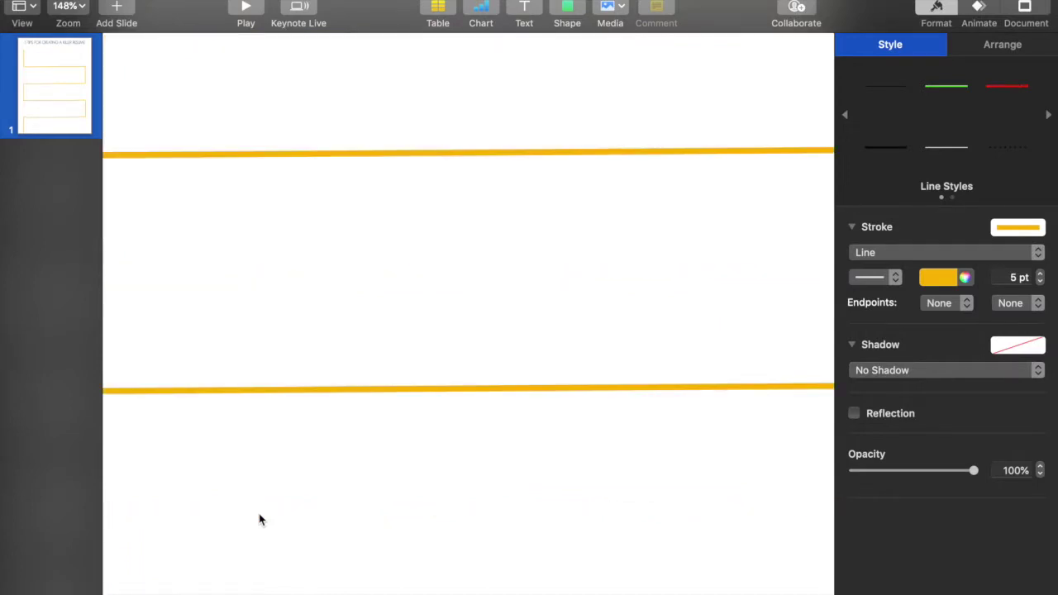
pyautogui.hscroll(-3, 259, 516)
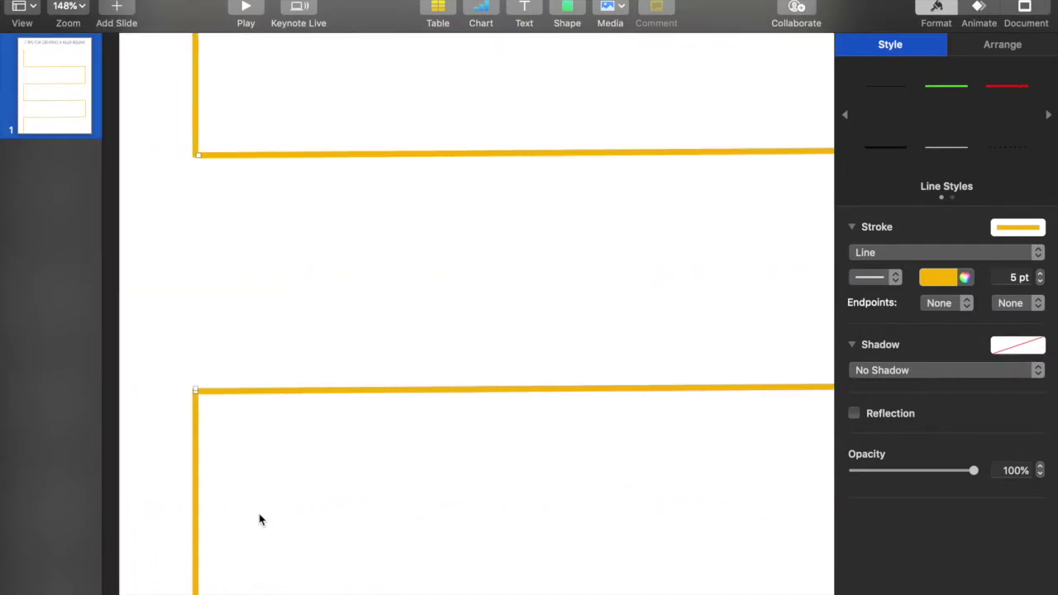
pyautogui.hscroll(2, 293, 270)
pyautogui.click(293, 269)
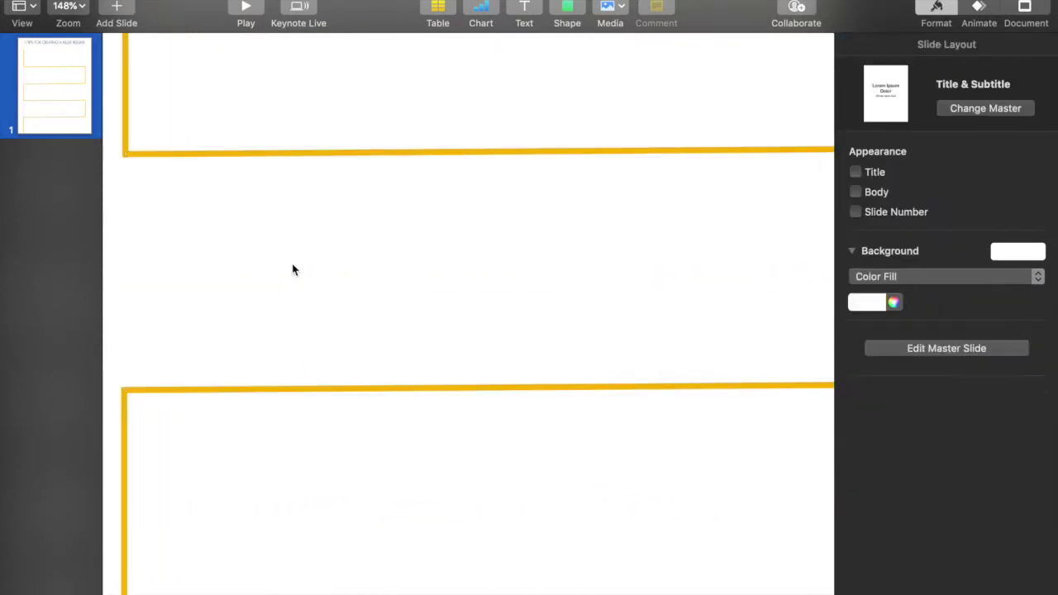
pyautogui.scroll(-5, 290, 310)
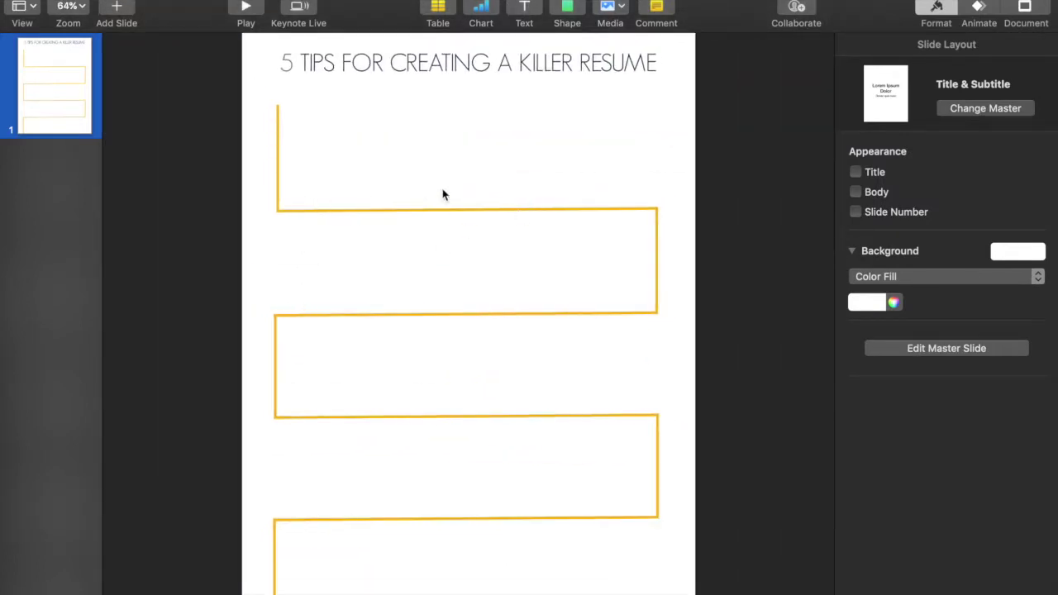
# Select all the zigzag lines and move them together slightly up, closer to the title
pyautogui.moveTo(243, 99); pyautogui.dragTo(617, 583)
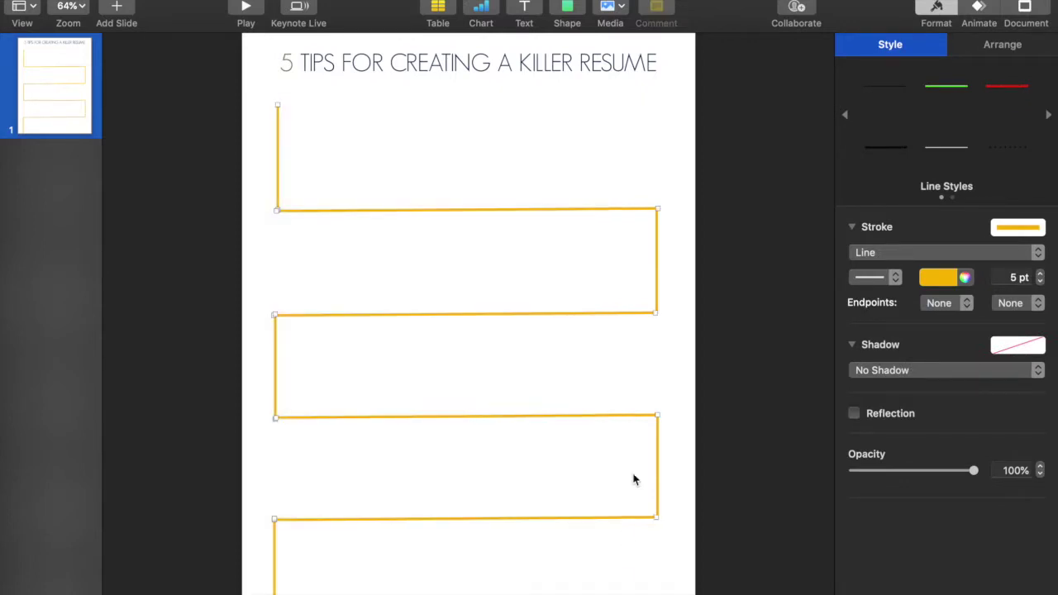
pyautogui.moveTo(554, 210); pyautogui.dragTo(557, 196)
pyautogui.press('super+z')
pyautogui.moveTo(602, 315); pyautogui.dragTo(605, 298)
pyautogui.click(708, 265)
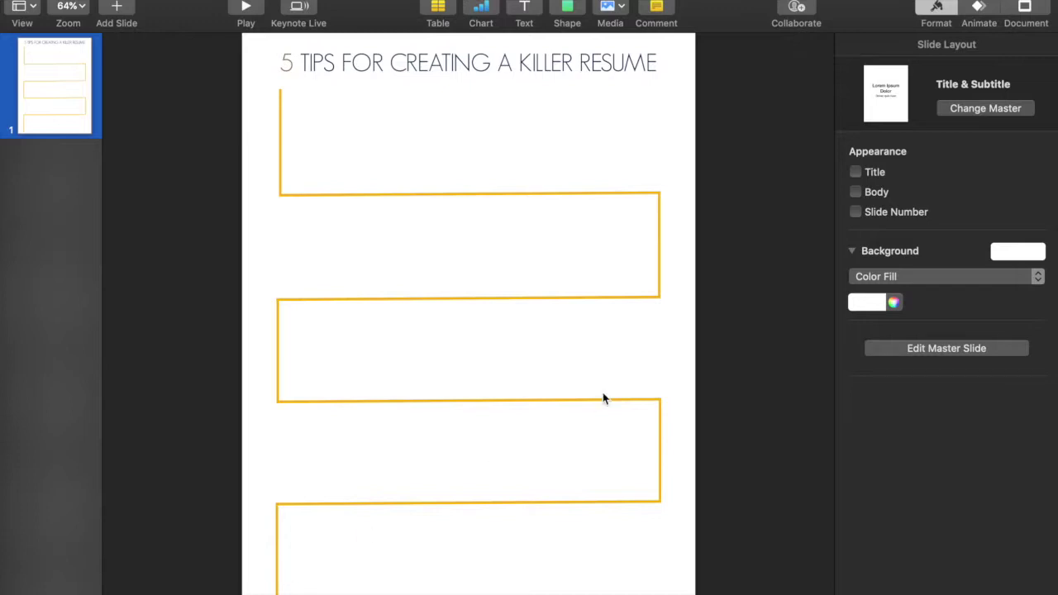
# Insert a circle and give it a 5 pt yellow line border and a white fill
pyautogui.click(568, 15)
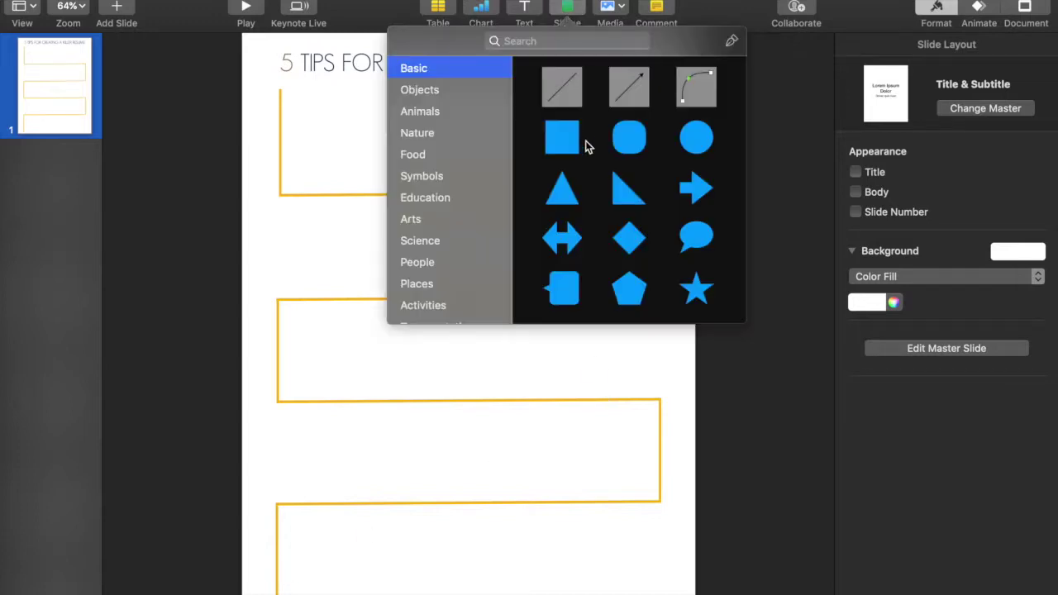
pyautogui.click(694, 141)
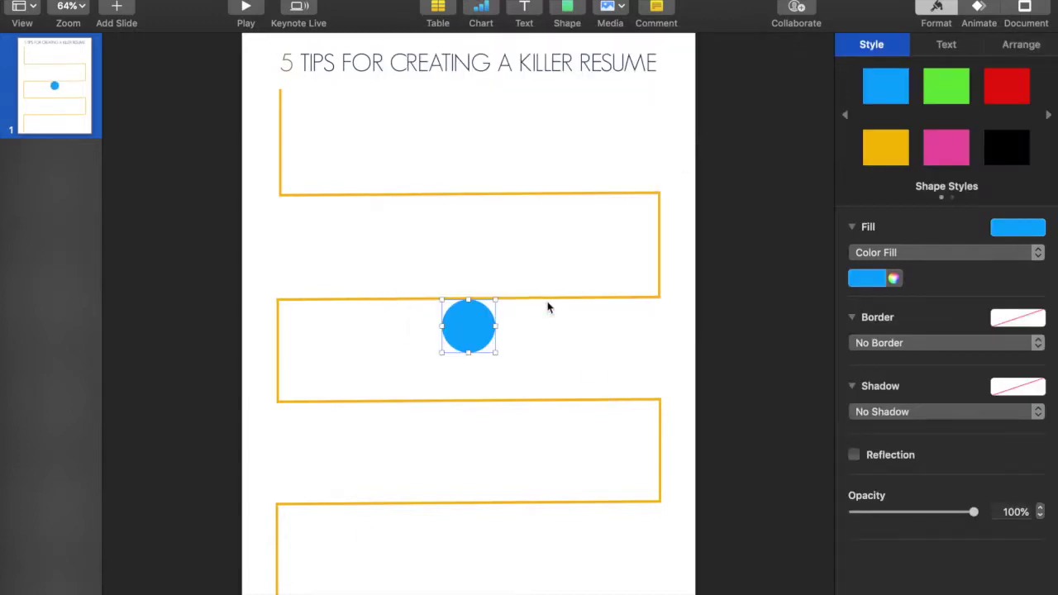
pyautogui.click(894, 341)
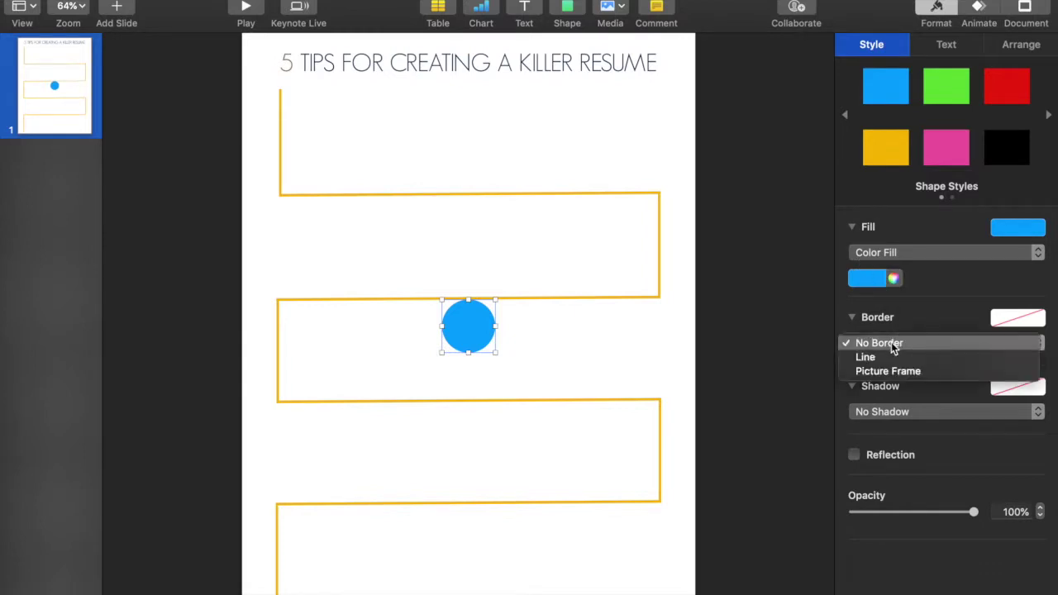
pyautogui.click(894, 357)
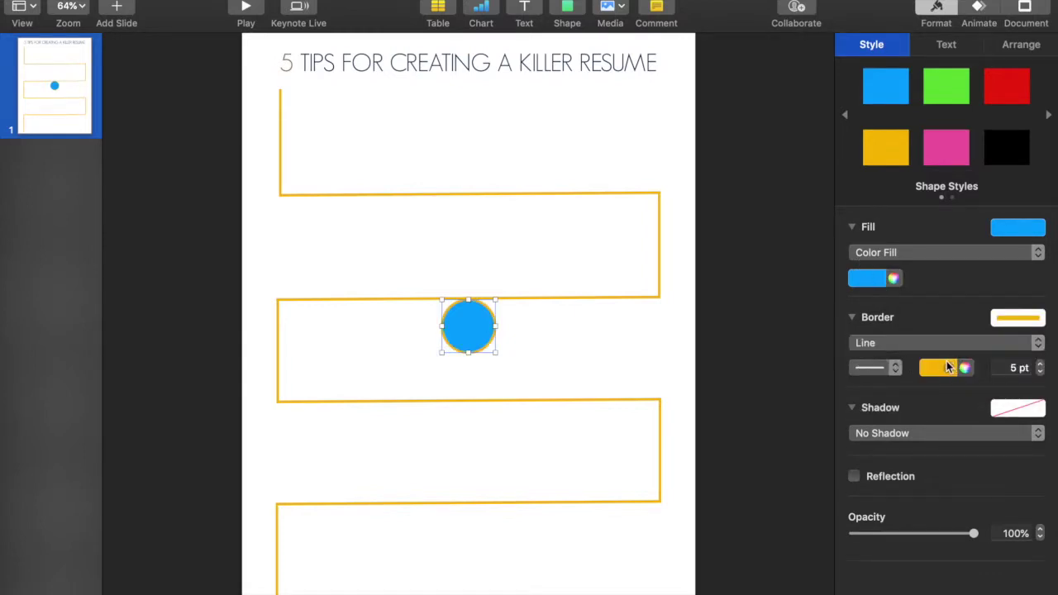
pyautogui.click(879, 277)
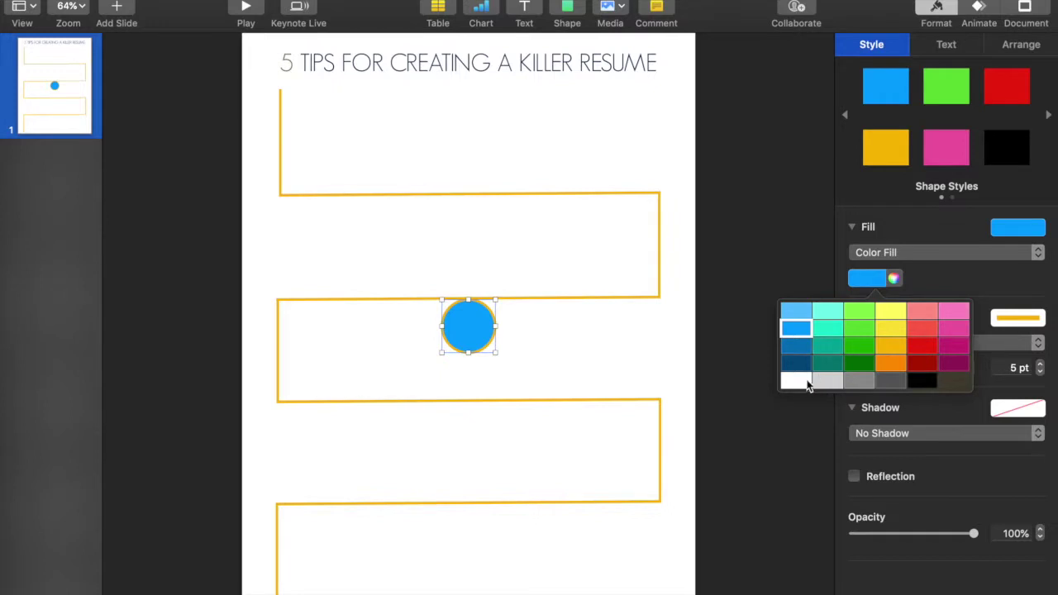
pyautogui.click(799, 380)
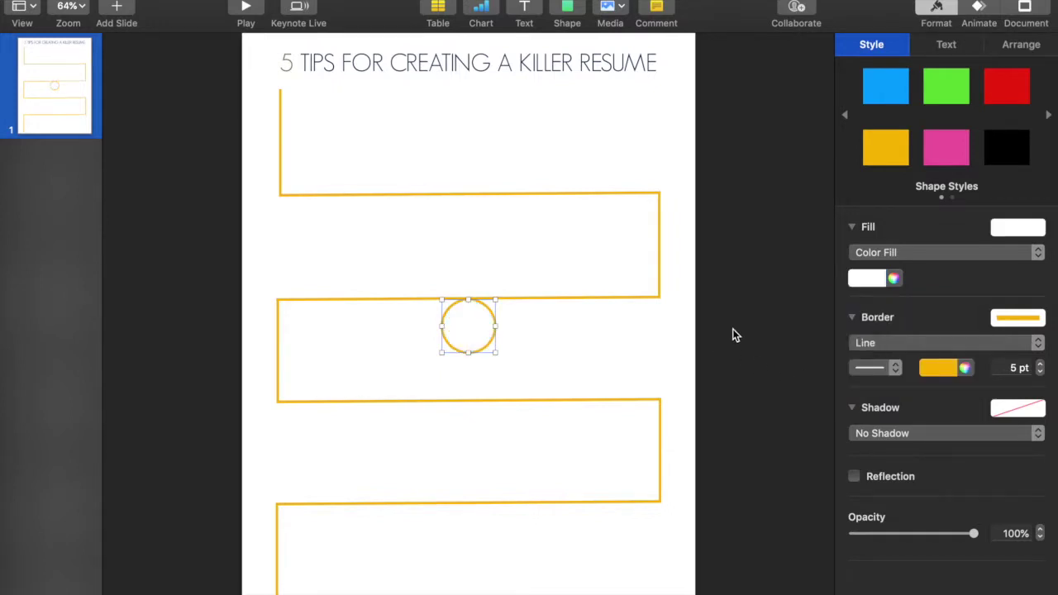
# Enter the number 1 inside the circle and colour it yellow-orange
pyautogui.doubleClick(471, 332)
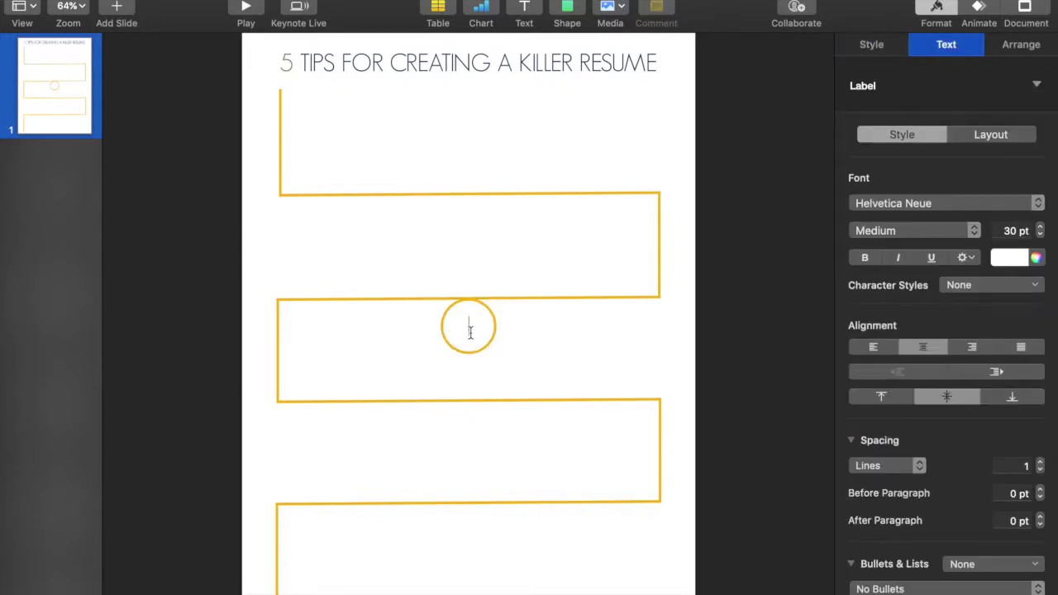
pyautogui.write('1')
pyautogui.click(1020, 259)
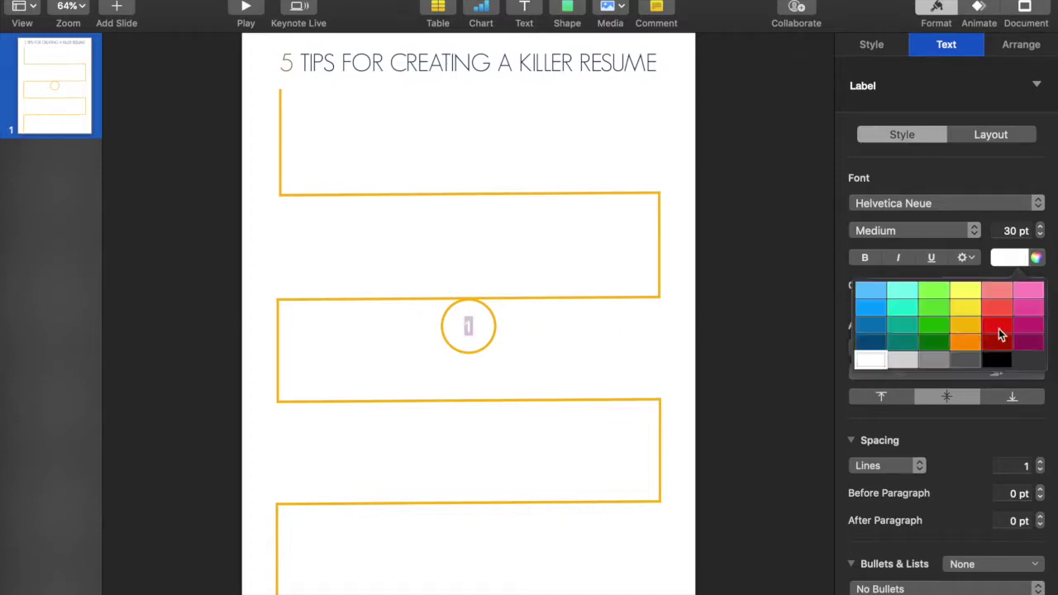
pyautogui.click(974, 339)
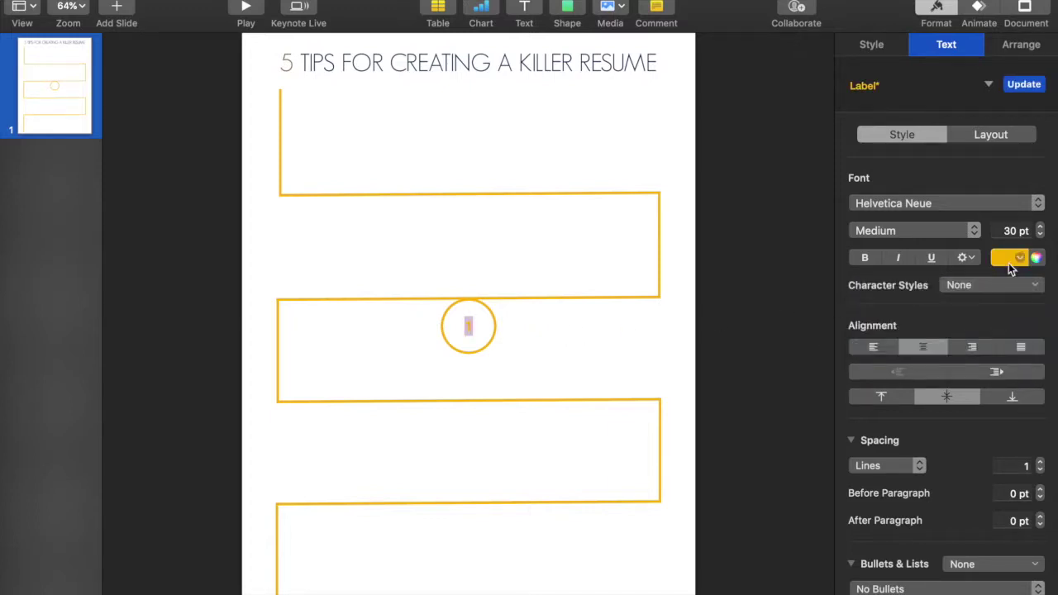
# Set the font size of the circle's number to 45 pt
pyautogui.click(1041, 226)
pyautogui.click(1040, 227)
pyautogui.click(1041, 226)
pyautogui.click(1041, 227)
pyautogui.click(1041, 226)
pyautogui.click(1041, 227)
pyautogui.doubleClick(1012, 225)
pyautogui.write('40')
pyautogui.press('Return')
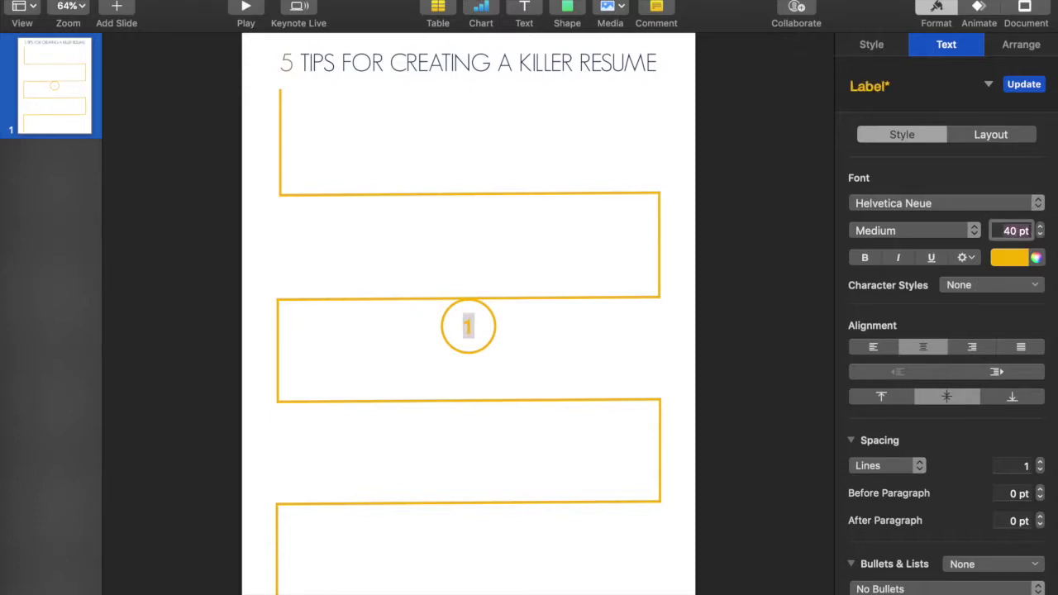
pyautogui.write('45')
pyautogui.press('Return')
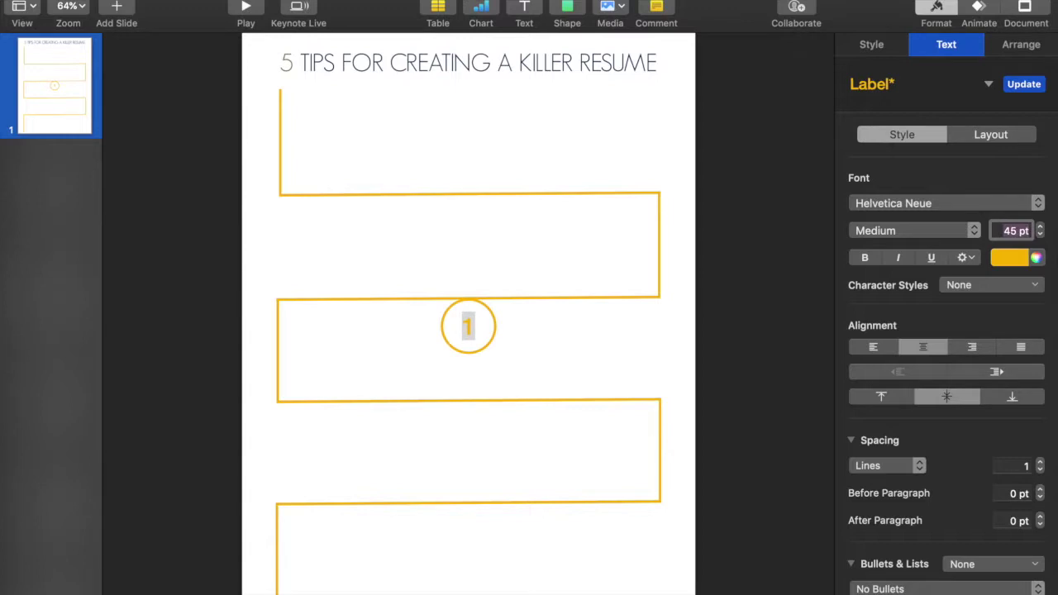
# Move the circle numbered 1 onto the path's first vertical line and turn on constrained proportions for it
pyautogui.click(754, 273)
pyautogui.moveTo(469, 331); pyautogui.dragTo(283, 149)
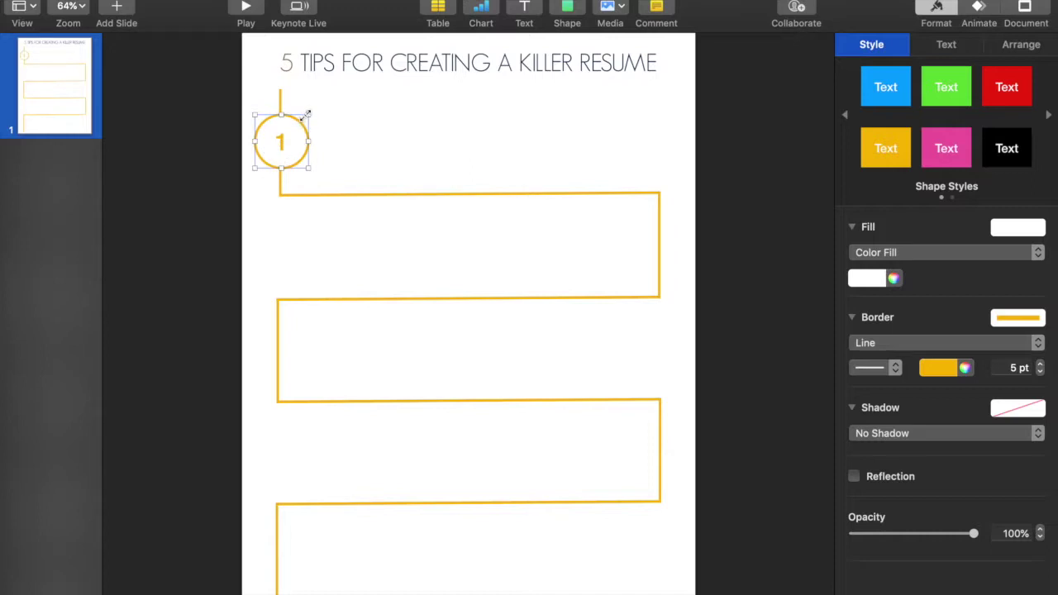
pyautogui.click(306, 113)
pyautogui.click(1029, 44)
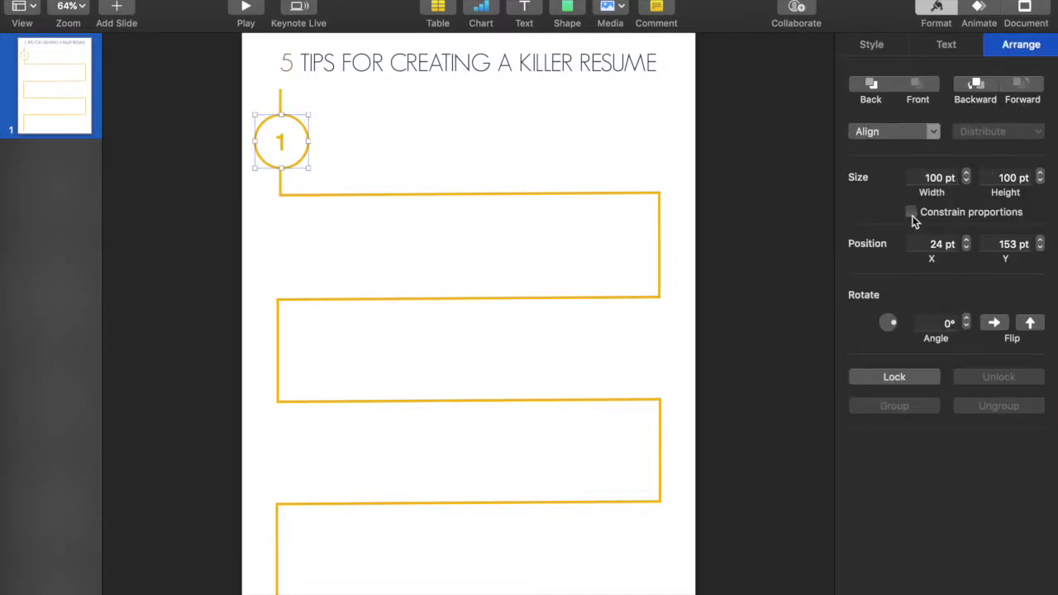
# Try shrinking the circle to about 53 pt on the vertical line with a 35 pt number, and undo these changes
pyautogui.moveTo(313, 116); pyautogui.dragTo(290, 136)
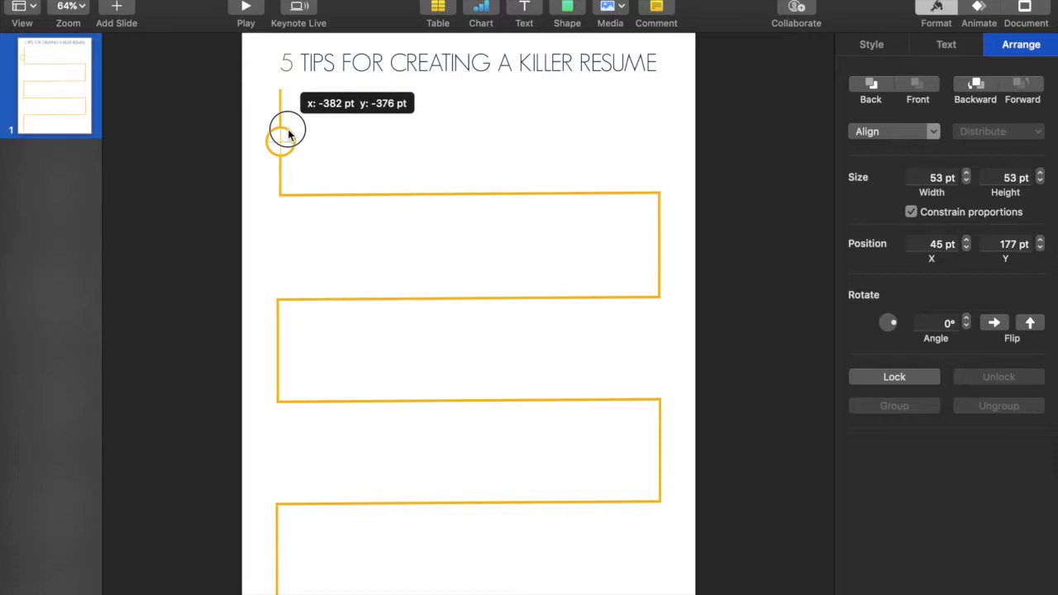
pyautogui.moveTo(289, 136); pyautogui.dragTo(285, 136)
pyautogui.doubleClick(283, 136)
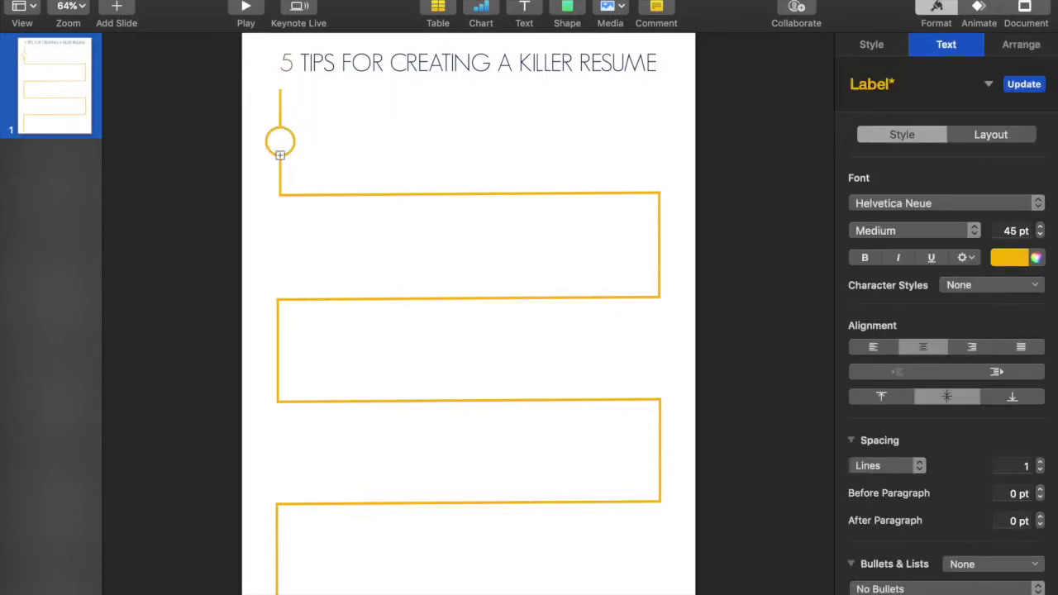
pyautogui.click(1011, 231)
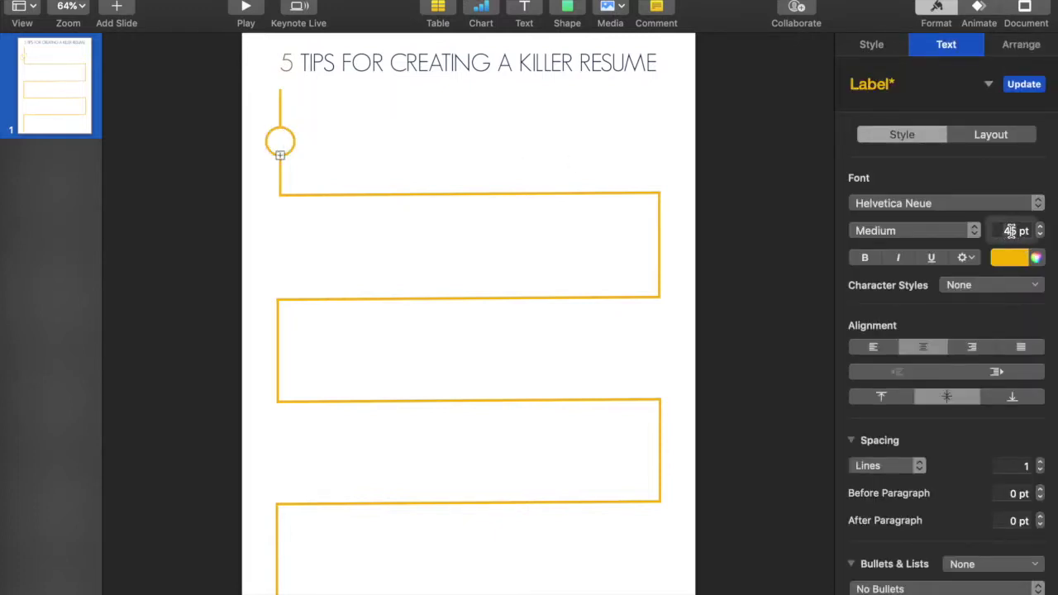
pyautogui.write('35')
pyautogui.press('Return')
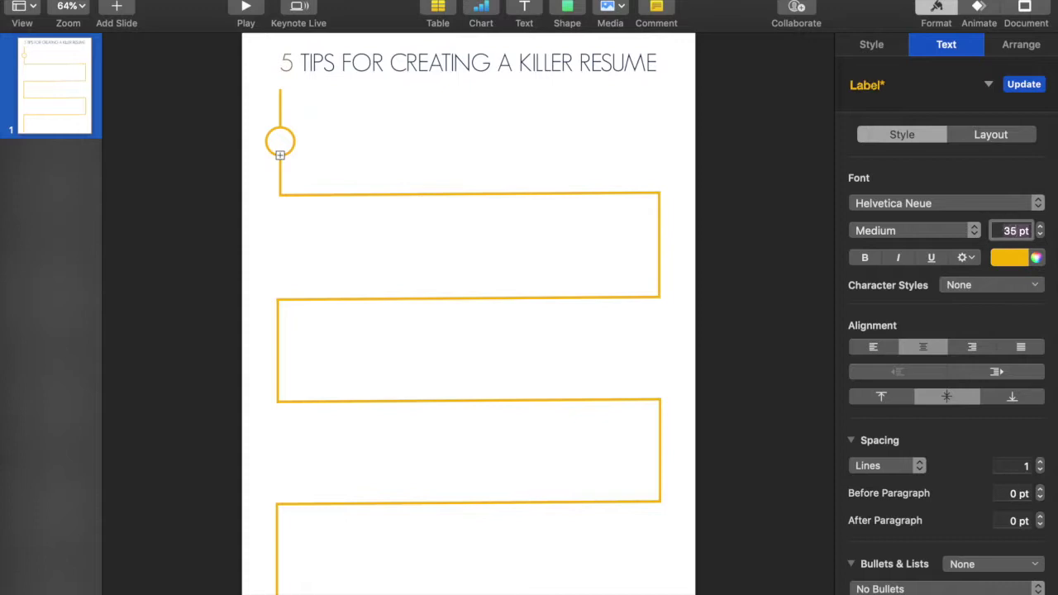
pyautogui.click(281, 153)
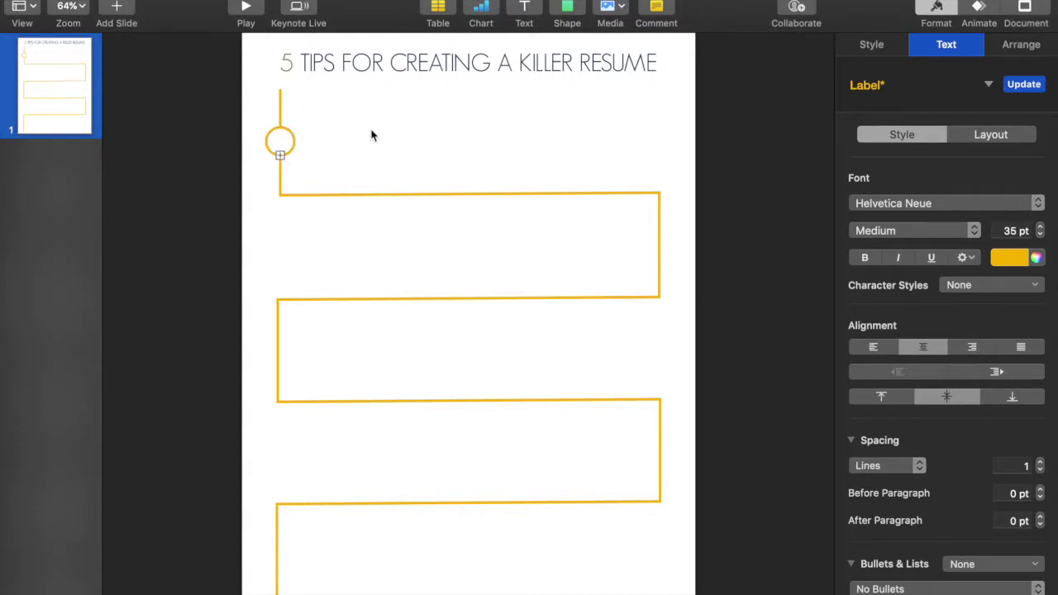
pyautogui.click(746, 155)
pyautogui.press('super+z')
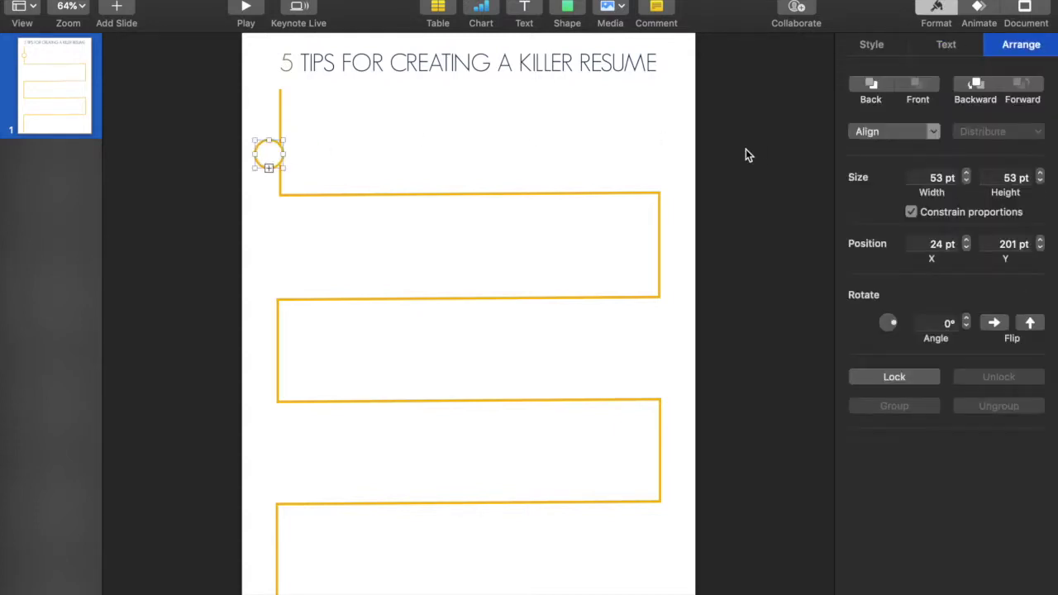
# Set the font size of the circle's number to 12 pt
pyautogui.doubleClick(282, 141)
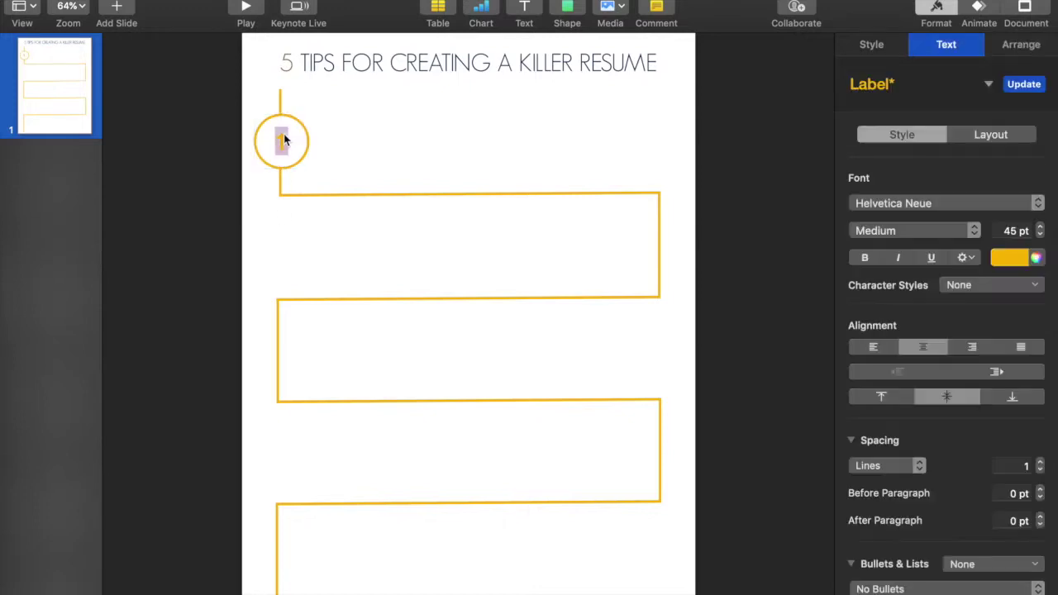
pyautogui.click(1010, 228)
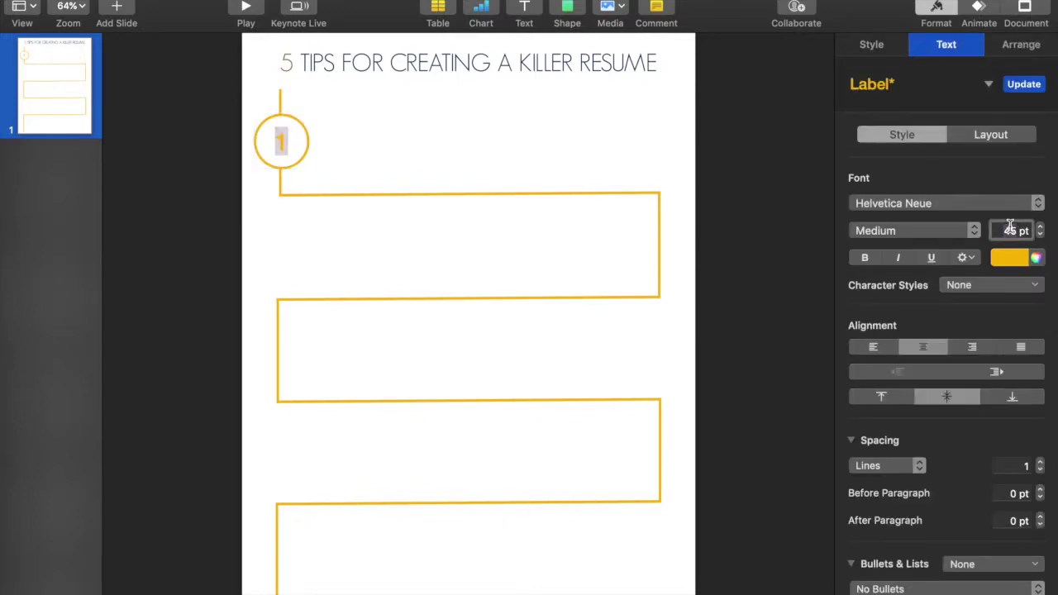
pyautogui.write('6')
pyautogui.press('Return')
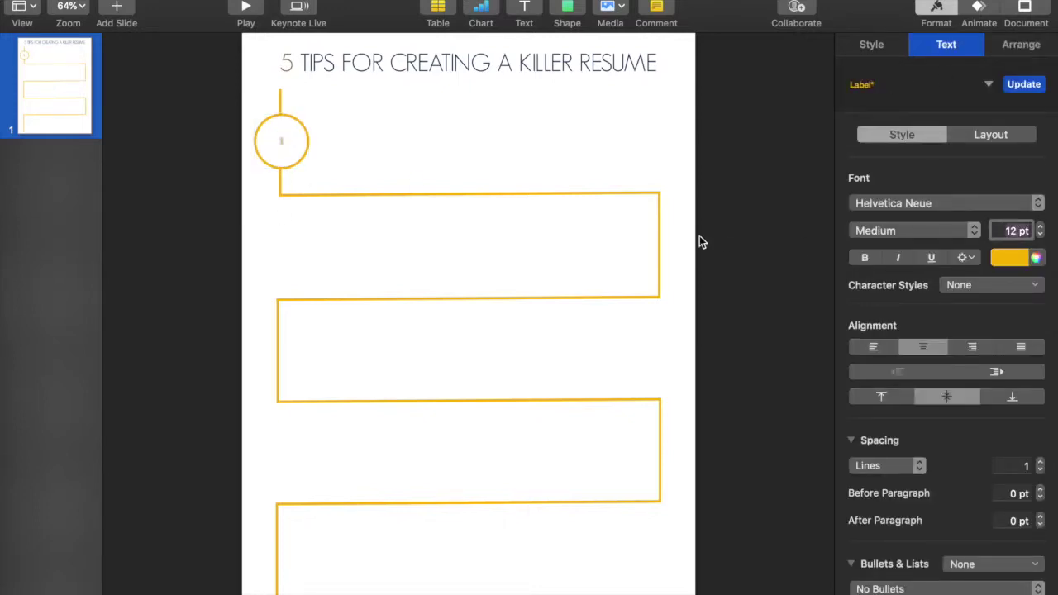
# Try widths of 30 pt and 40 pt for the circle, and settle on a width of 60 pt
pyautogui.click(302, 157)
pyautogui.click(305, 128)
pyautogui.click(361, 134)
pyautogui.click(305, 135)
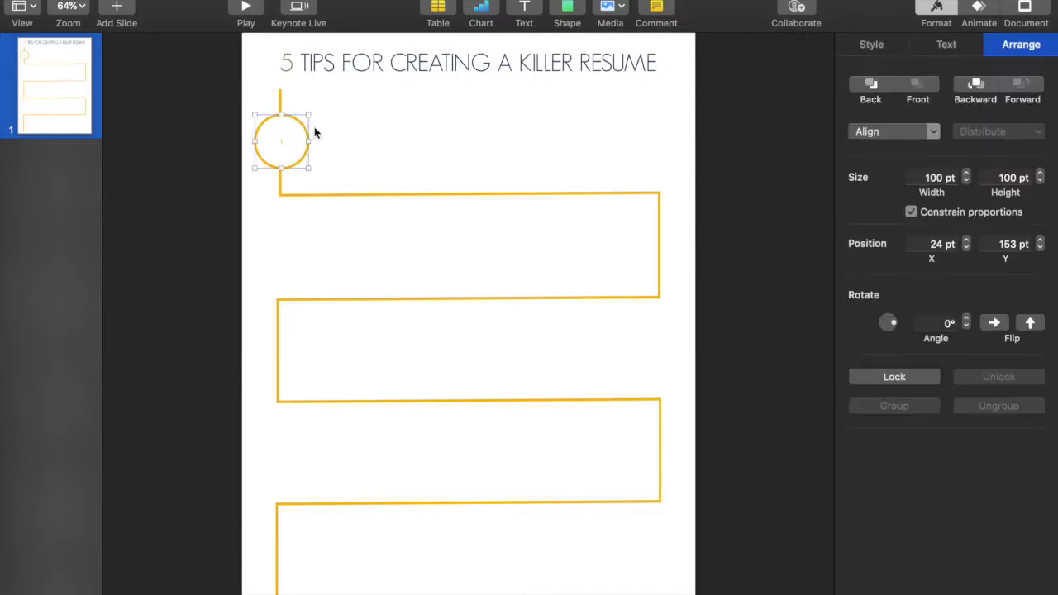
pyautogui.click(933, 178)
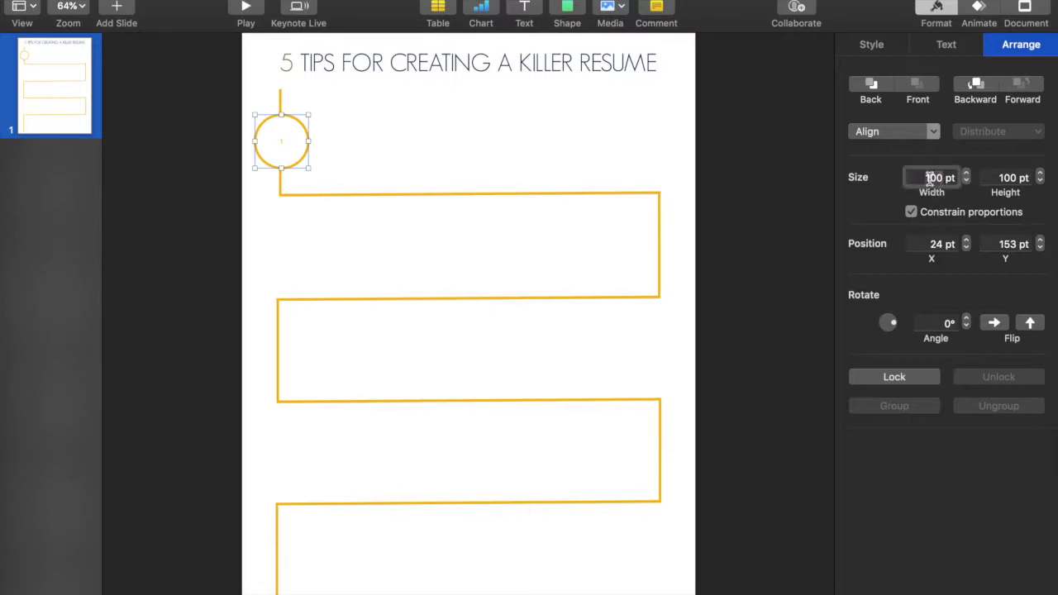
pyautogui.write('30')
pyautogui.press('Return')
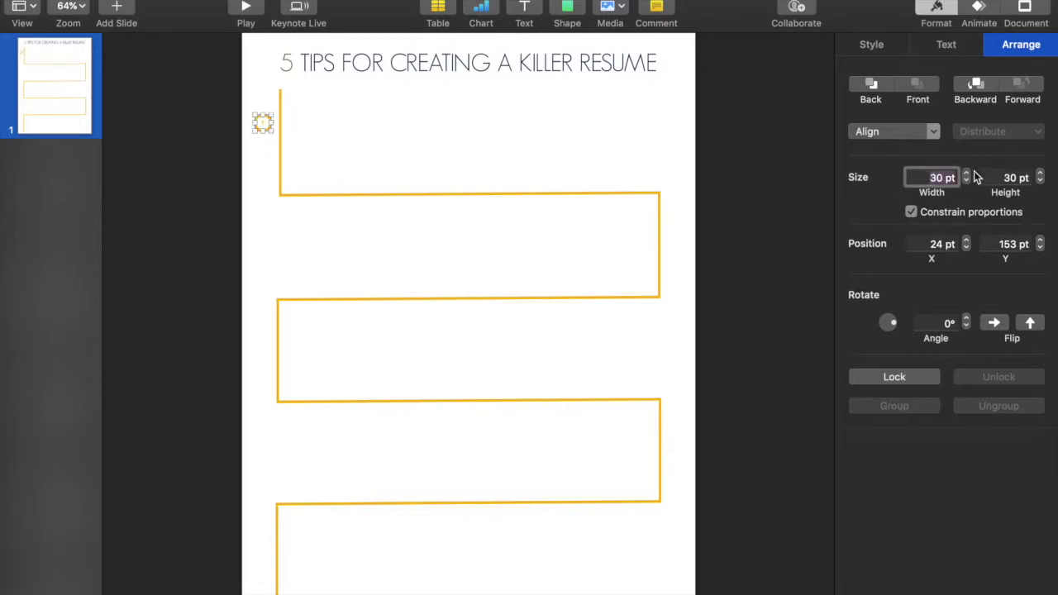
pyautogui.write('40')
pyautogui.press('Return')
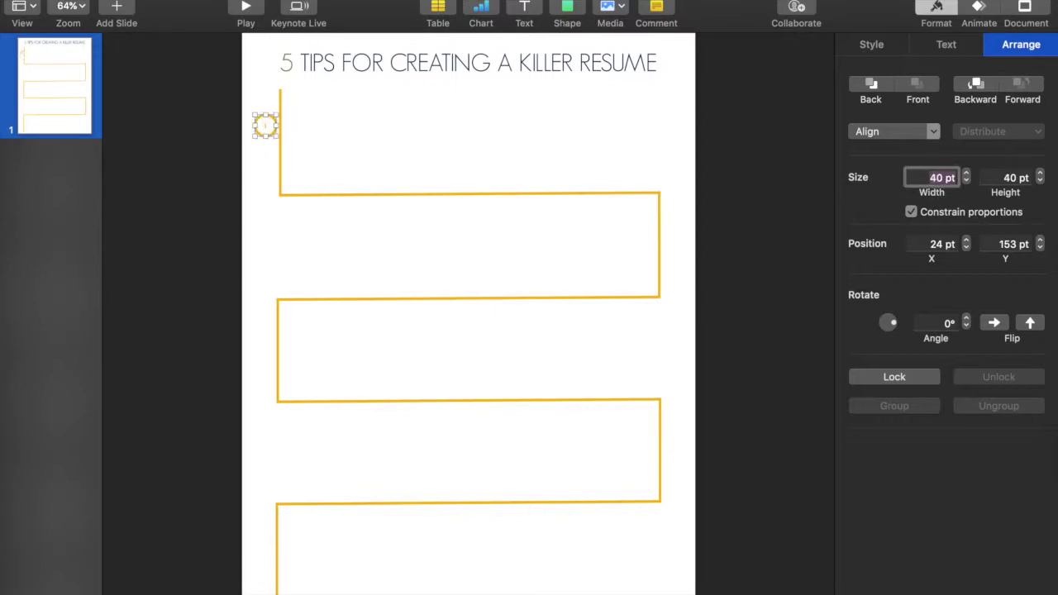
pyautogui.write('40')
pyautogui.press('Return')
pyautogui.write('60')
pyautogui.press('Return')
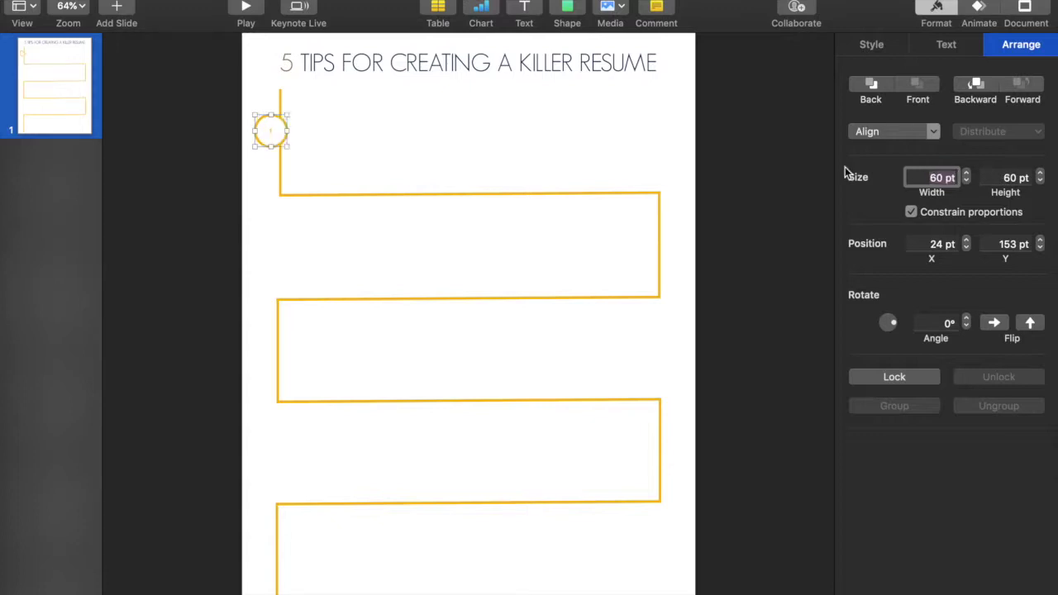
# Centre the circle on the path's first vertical line and set its number to 30 pt
pyautogui.click(769, 154)
pyautogui.moveTo(284, 129); pyautogui.dragTo(299, 141)
pyautogui.doubleClick(280, 142)
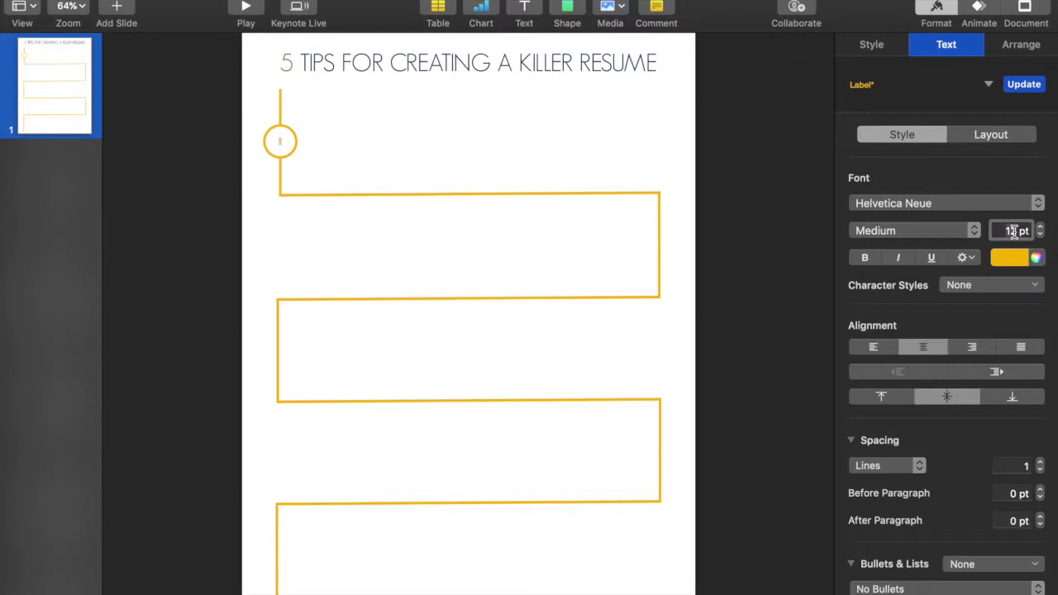
pyautogui.doubleClick(1014, 231)
pyautogui.write('30')
pyautogui.press('Return')
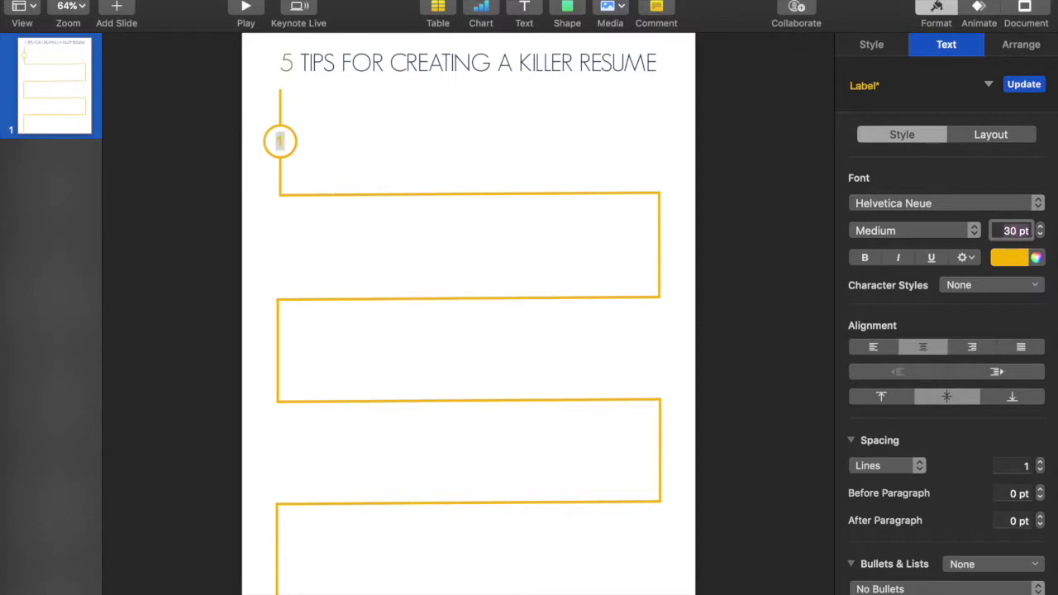
pyautogui.click(824, 196)
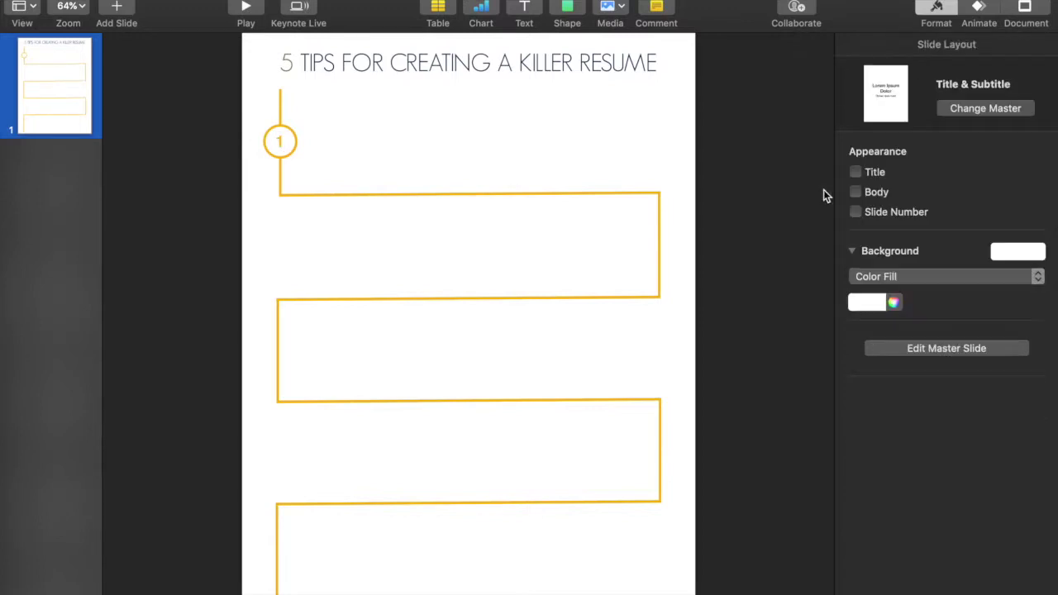
# Place a copy of the circle midway along the path's second vertical line and number it 2
pyautogui.click(295, 142)
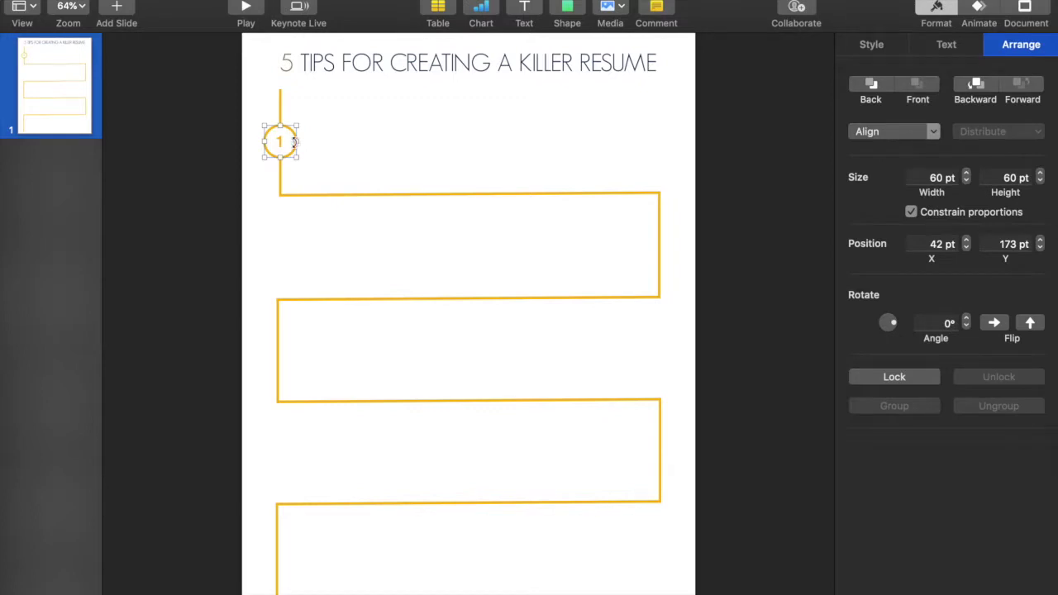
pyautogui.moveTo(294, 150); pyautogui.dragTo(670, 258)
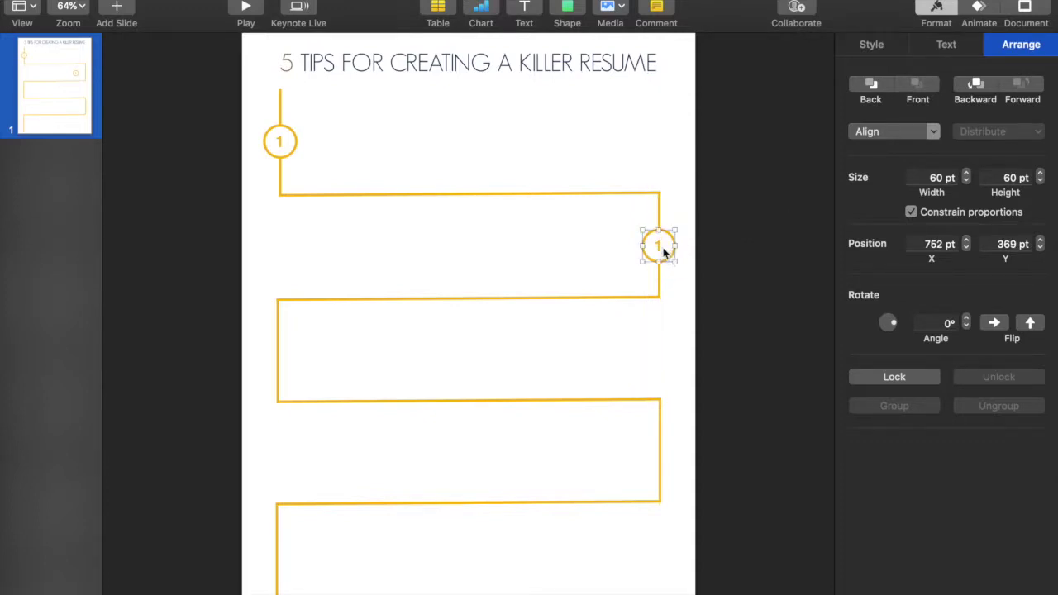
pyautogui.doubleClick(659, 247)
pyautogui.write('2')
pyautogui.click(731, 255)
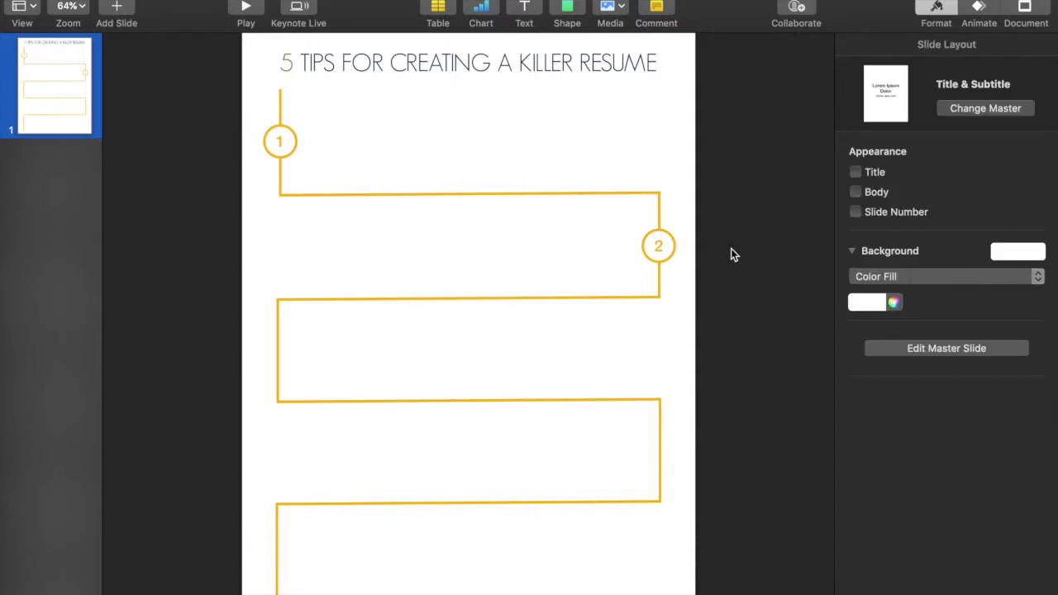
# Place another copy of the circle midway along the path's third vertical line and number it 3
pyautogui.click(281, 141)
pyautogui.moveTo(287, 155); pyautogui.dragTo(284, 366)
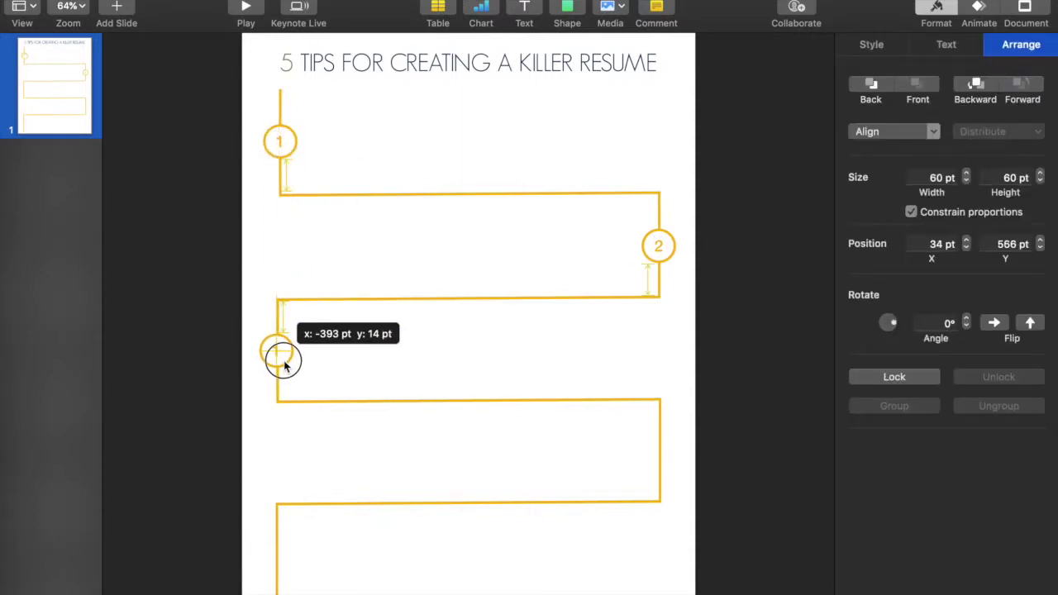
pyautogui.moveTo(285, 366); pyautogui.dragTo(289, 359)
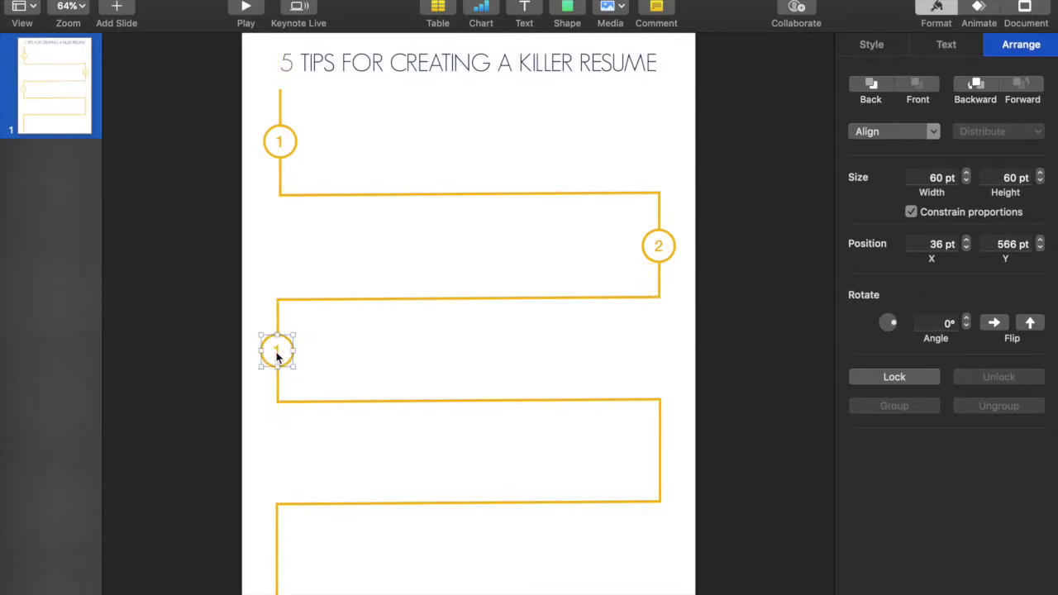
pyautogui.doubleClick(276, 350)
pyautogui.write('3')
pyautogui.click(369, 368)
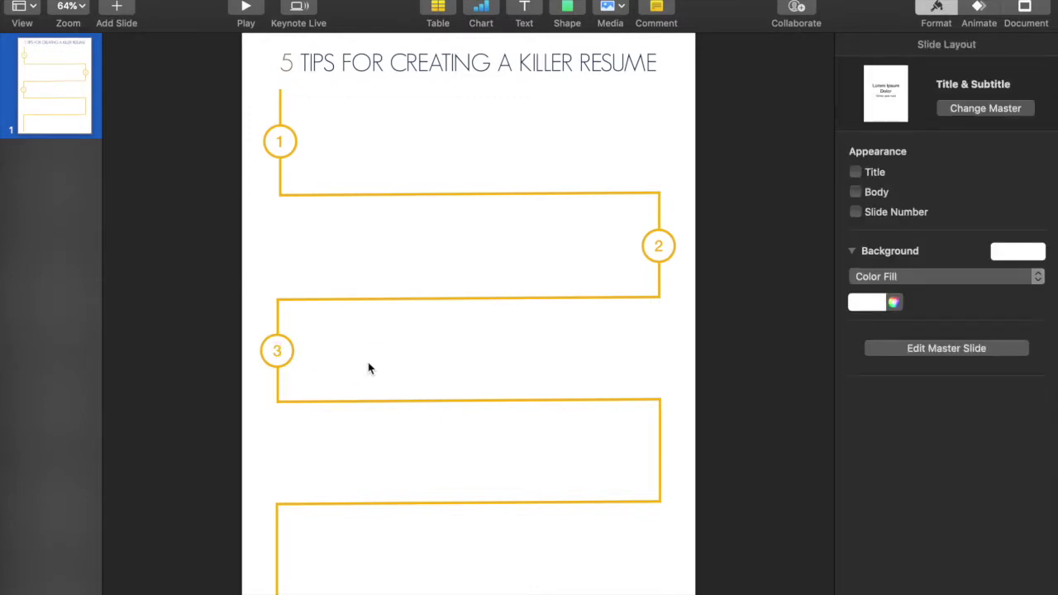
# Paste a circle copy, place it midway along the path's fourth vertical line and number it 4
pyautogui.press('super+v')
pyautogui.moveTo(296, 157); pyautogui.dragTo(665, 455)
pyautogui.doubleClick(662, 453)
pyautogui.write('4')
pyautogui.click(743, 420)
# Paste a circle copy, place it on the path's last vertical line and number it 5
pyautogui.press('Tab')
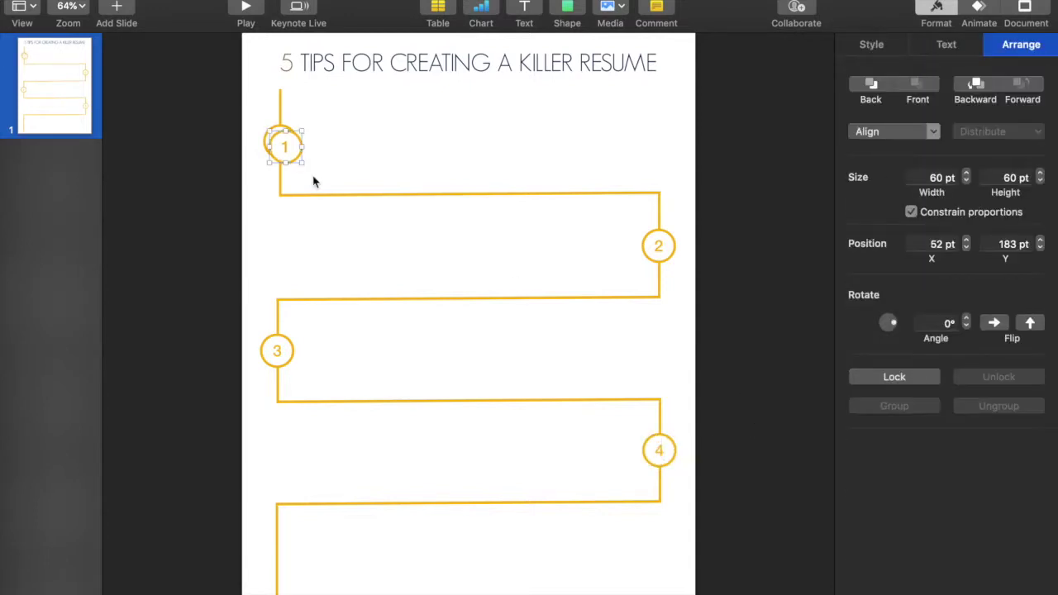
pyautogui.moveTo(299, 160); pyautogui.dragTo(287, 563)
pyautogui.doubleClick(277, 555)
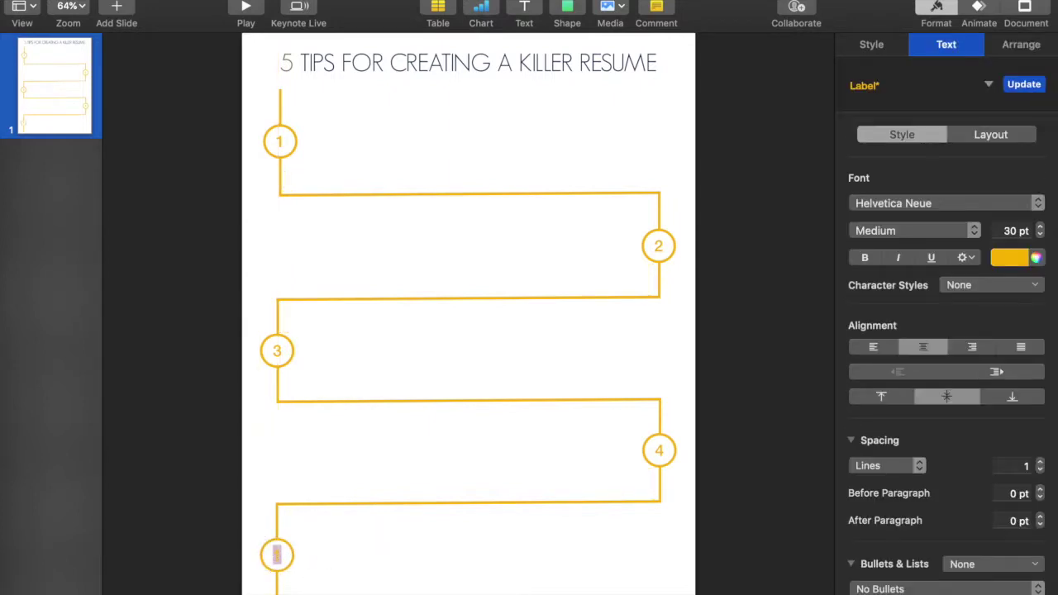
pyautogui.write('5')
pyautogui.click(389, 562)
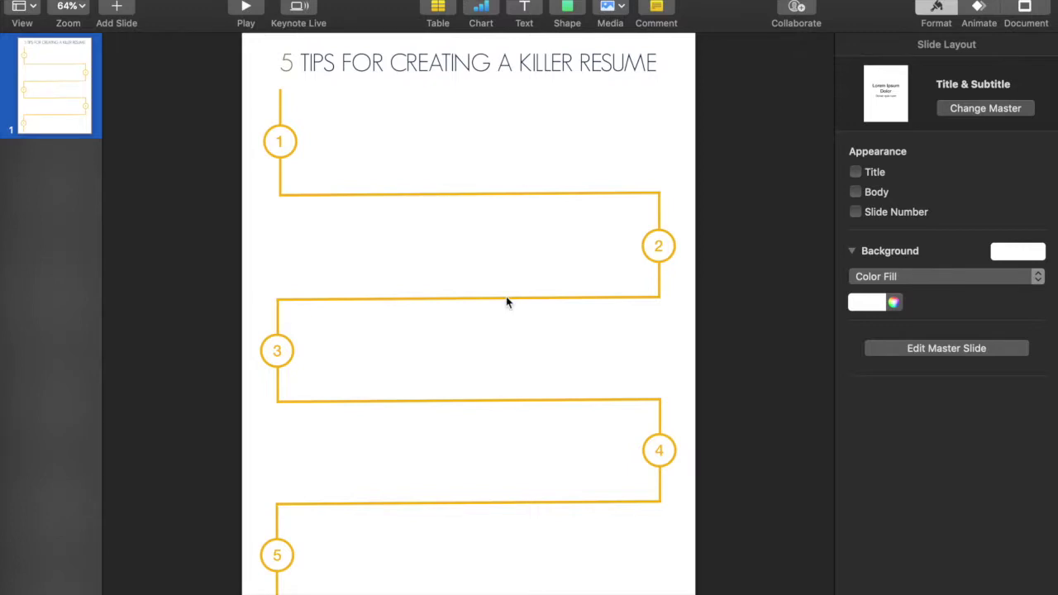
# Duplicate the vertical line behind circle 5 and turn the copy into a horizontal line from about 63 to 204 pt at the path's lower end
pyautogui.click(280, 116)
pyautogui.click(377, 558)
pyautogui.click(277, 526)
pyautogui.press('super+d')
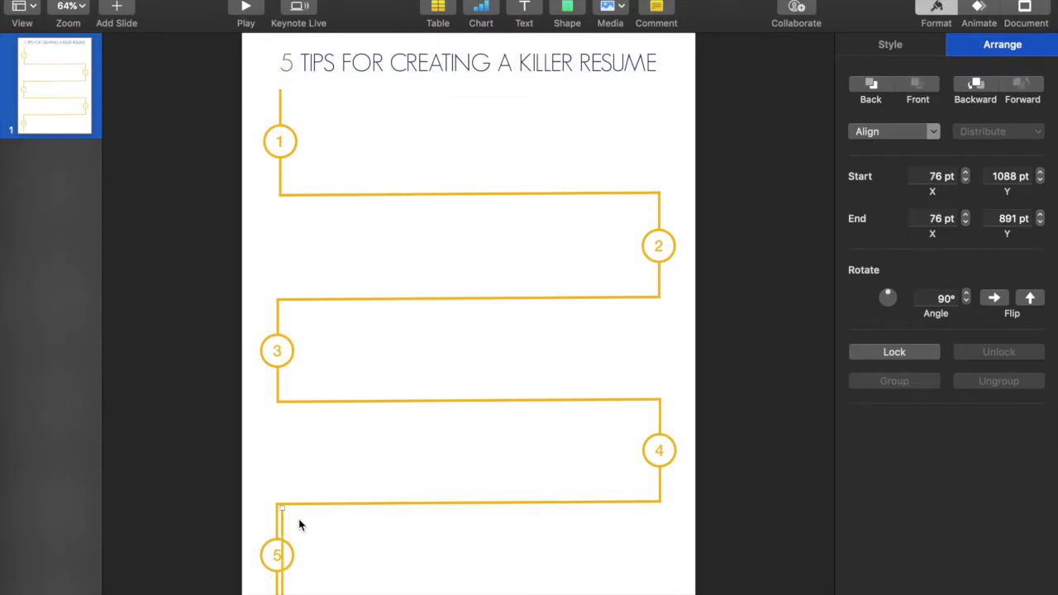
pyautogui.moveTo(283, 507); pyautogui.dragTo(350, 593)
pyautogui.press('super+z')
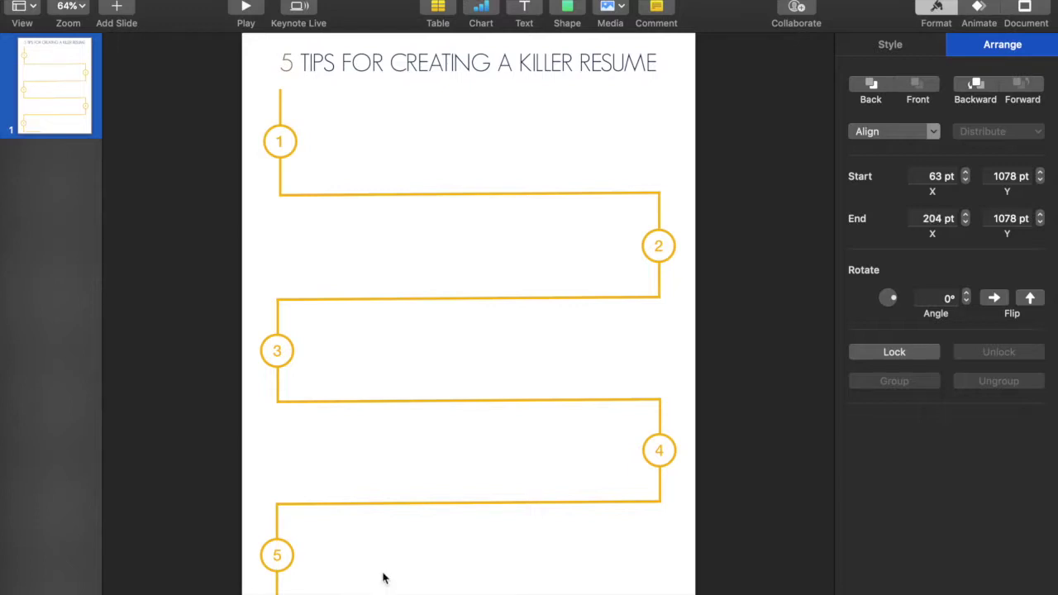
# Place a copy of the short horizontal line end to end with it, from about 204 to 345 pt
pyautogui.hotkey('shift', 'Right')
pyautogui.hotkey('shift', 'Down')
pyautogui.moveTo(338, 594); pyautogui.dragTo(407, 593)
pyautogui.press('Down')
pyautogui.press('Down')
pyautogui.click(415, 592)
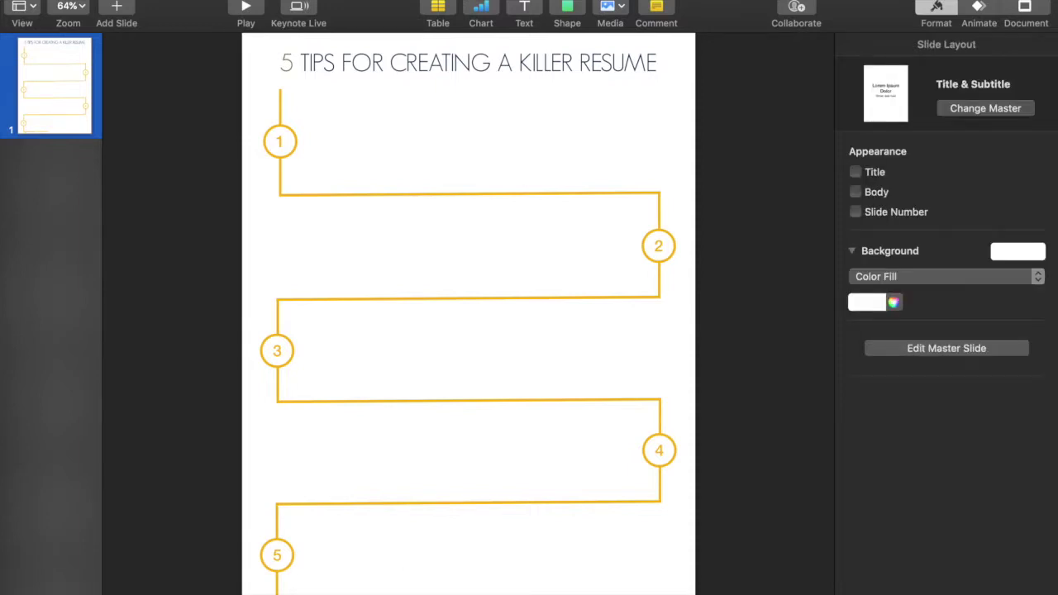
# Try nudging the second short horizontal line vertically to align it with the first one
pyautogui.scroll(5, 468, 314)
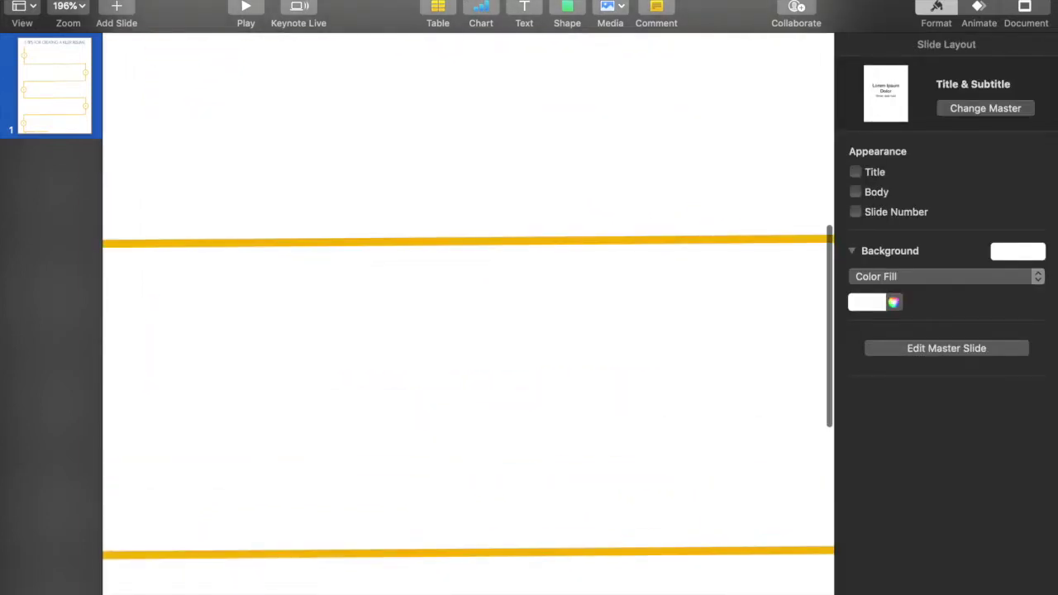
pyautogui.hscroll(-5, 411, 578)
pyautogui.click(411, 584)
pyautogui.press('Down')
pyautogui.press('Up')
pyautogui.click(419, 560)
pyautogui.click(399, 584)
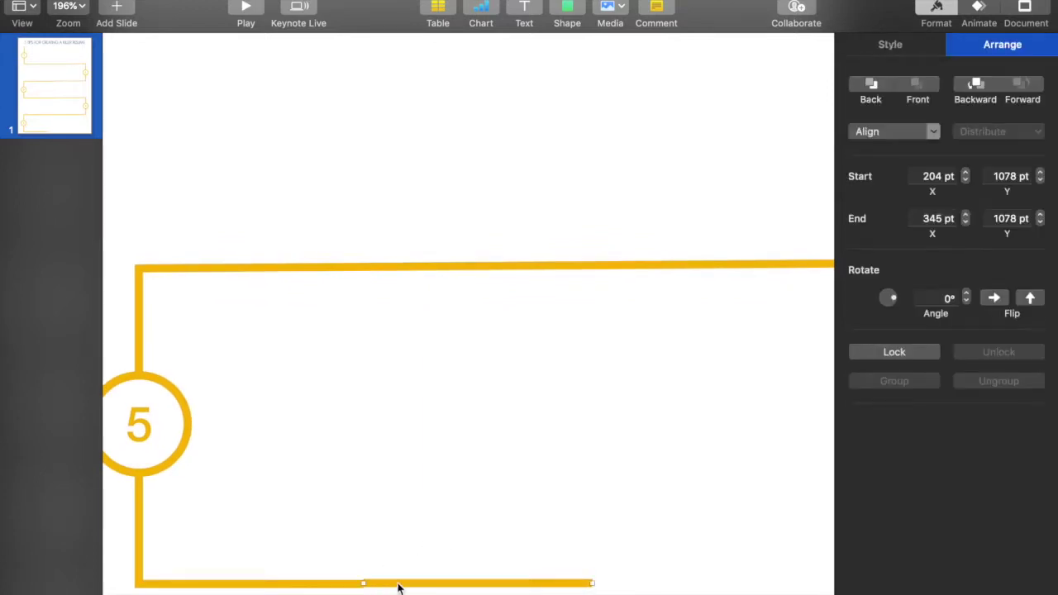
pyautogui.press('Down')
pyautogui.press('Up')
# Try setting the end Y position of the first short horizontal line to 100 pt, and undo it
pyautogui.click(353, 585)
pyautogui.click(965, 216)
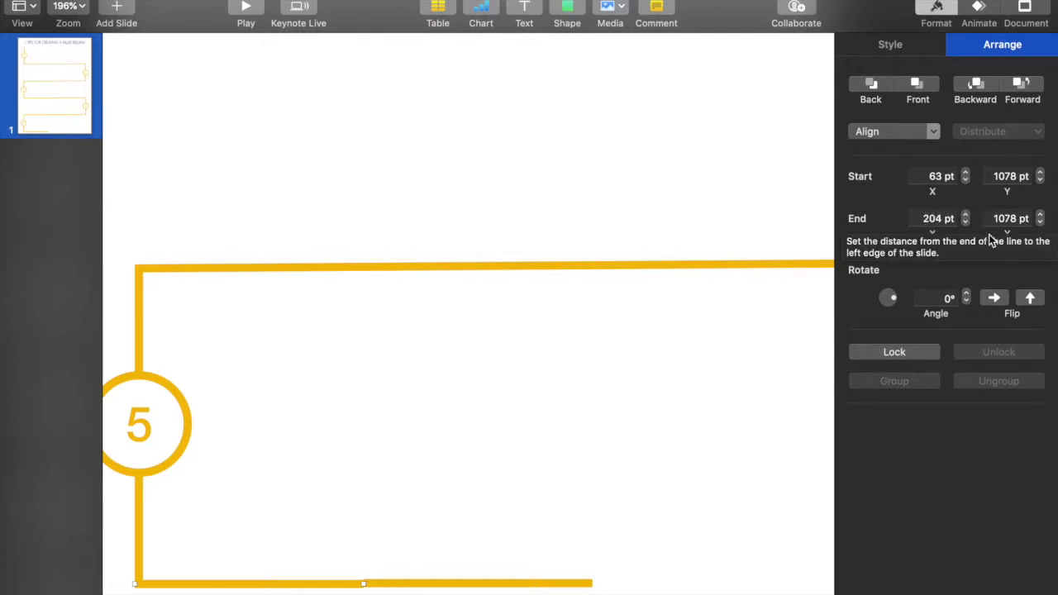
pyautogui.click(1009, 219)
pyautogui.write('100')
pyautogui.press('Return')
pyautogui.press('super+z')
# Shorten the first short horizontal line by setting its end X position to 100 pt
pyautogui.click(947, 218)
pyautogui.write('100')
pyautogui.press('Return')
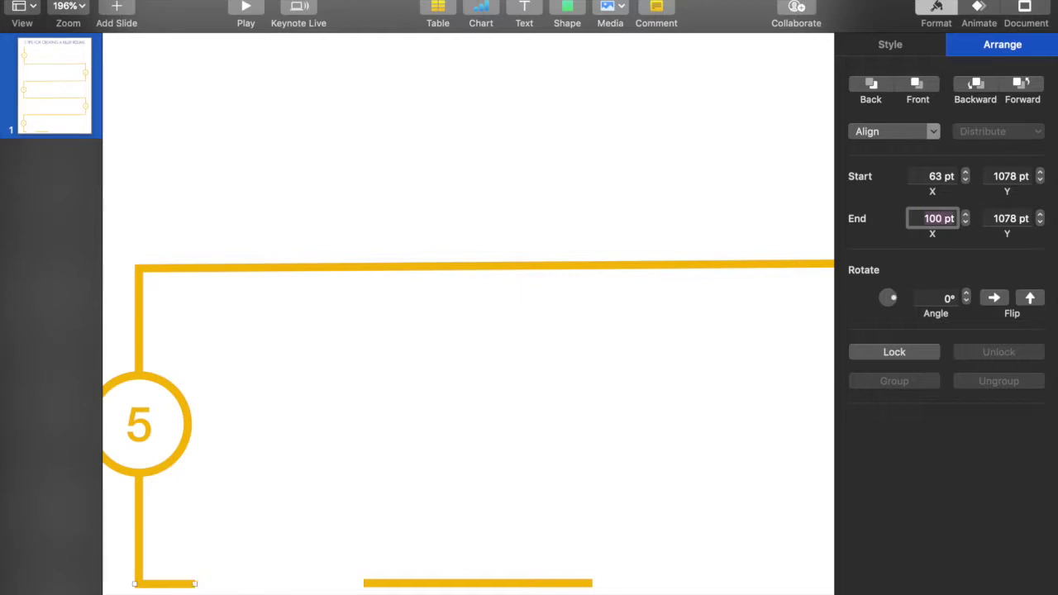
# Undo the shortening of the first short horizontal line and, after trying 34 pt, set its start X position back to 63 pt
pyautogui.press('super+z')
pyautogui.click(932, 173)
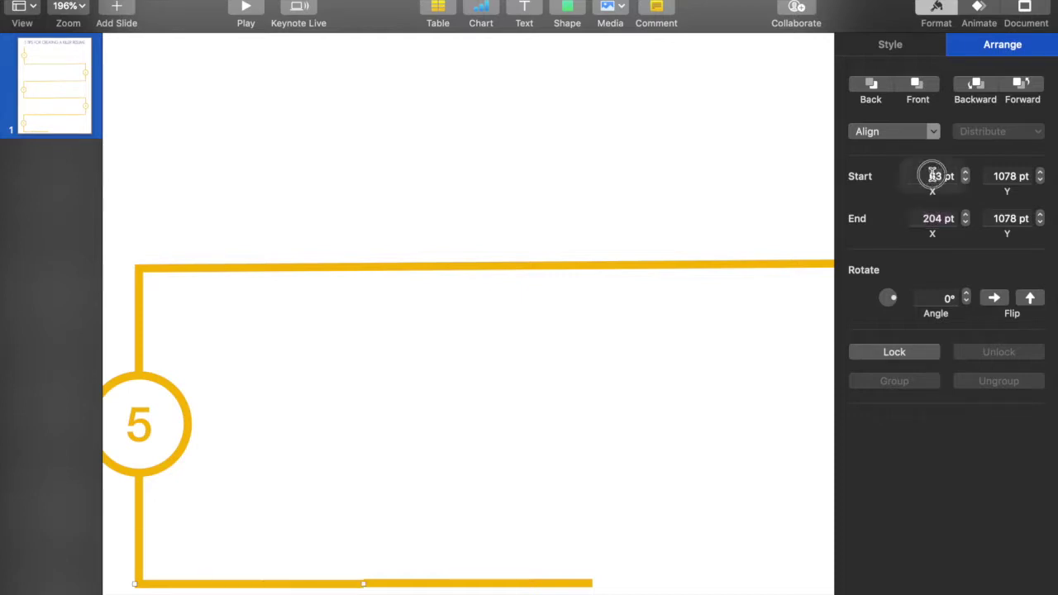
pyautogui.write('34')
pyautogui.press('Return')
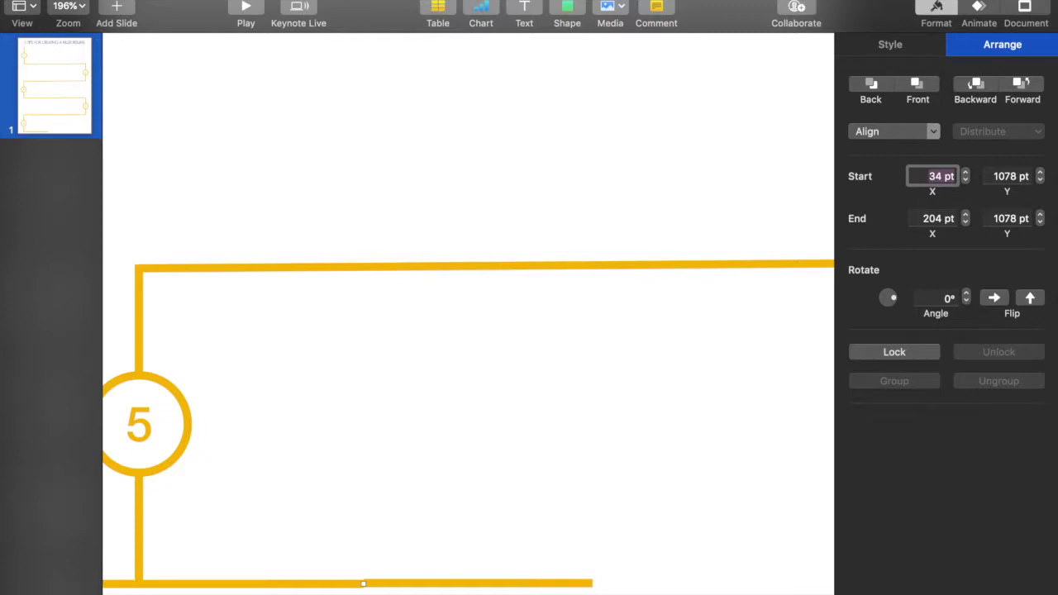
pyautogui.write('63')
pyautogui.press('Return')
# Try nudging the second short horizontal line up and down to line it up with the first one
pyautogui.click(584, 584)
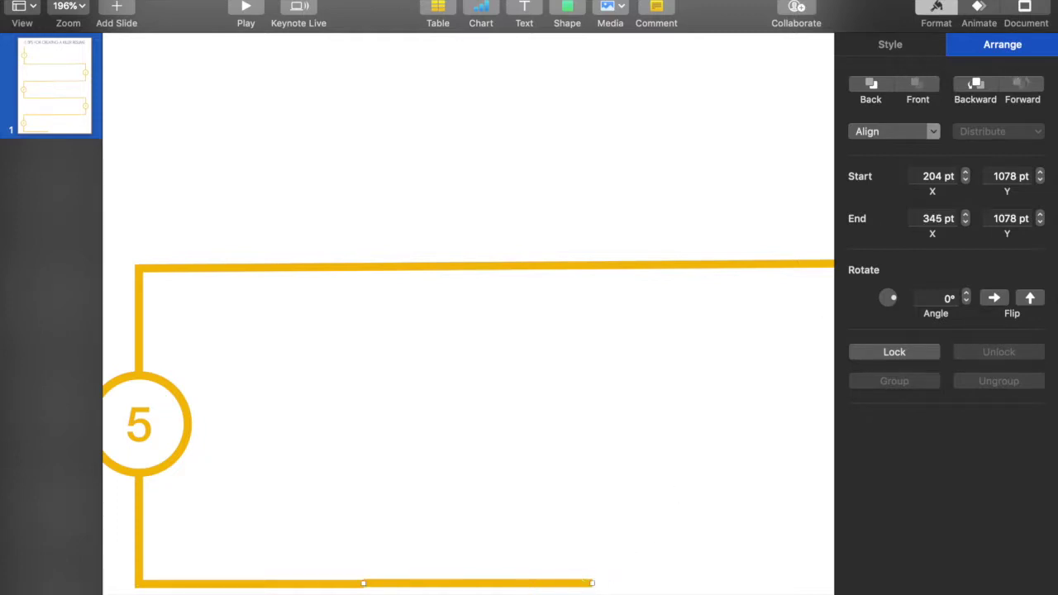
pyautogui.click(345, 585)
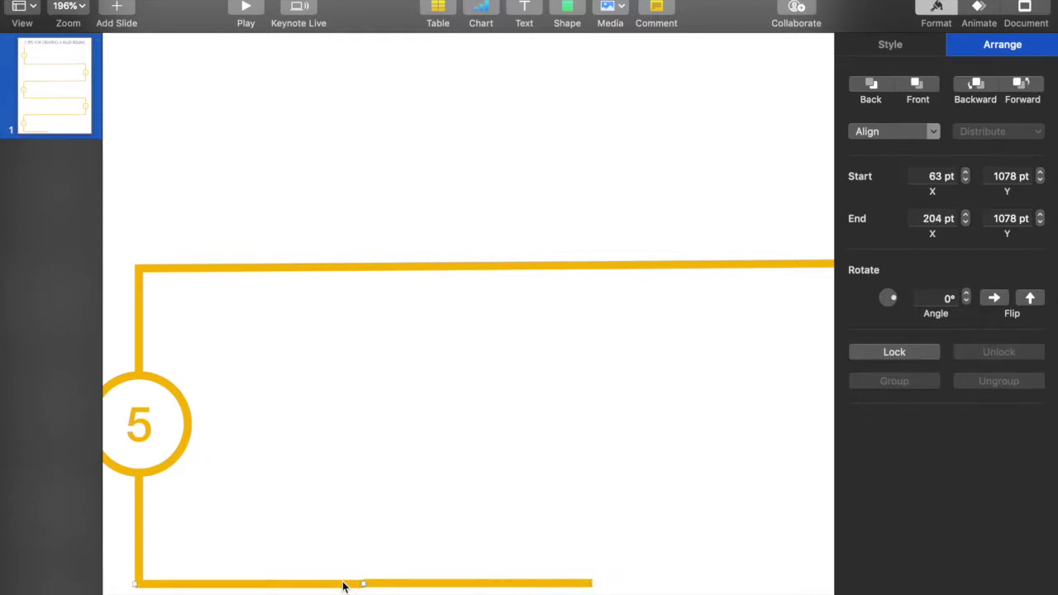
pyautogui.click(424, 585)
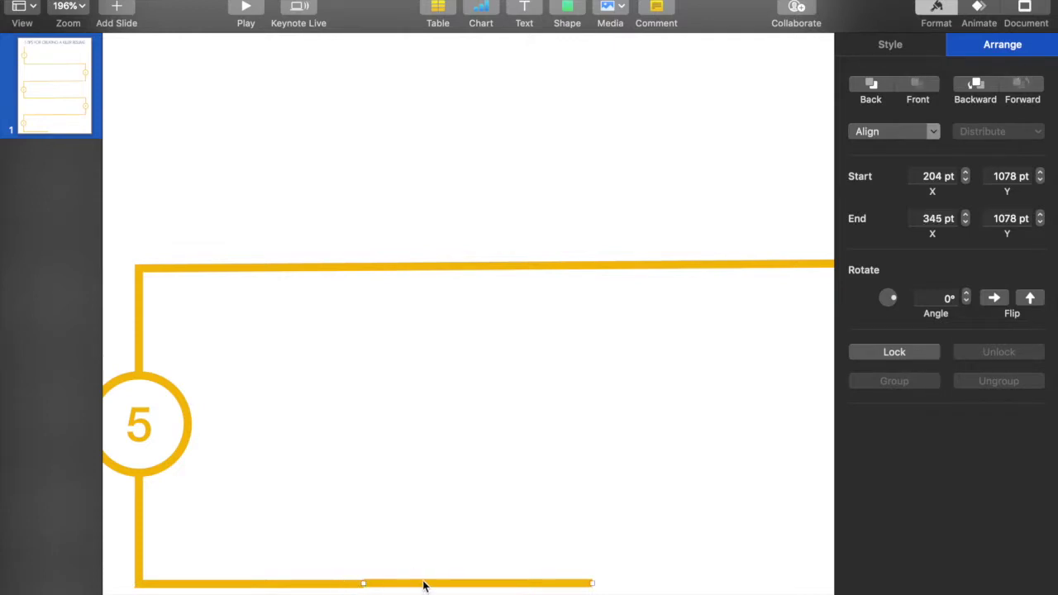
pyautogui.press('Up')
pyautogui.press('Down')
pyautogui.press('Down')
pyautogui.press('Up')
pyautogui.press('Up')
# Set the second short horizontal line's start Y position to 1079 pt and nudge the first line down to meet it
pyautogui.click(1018, 181)
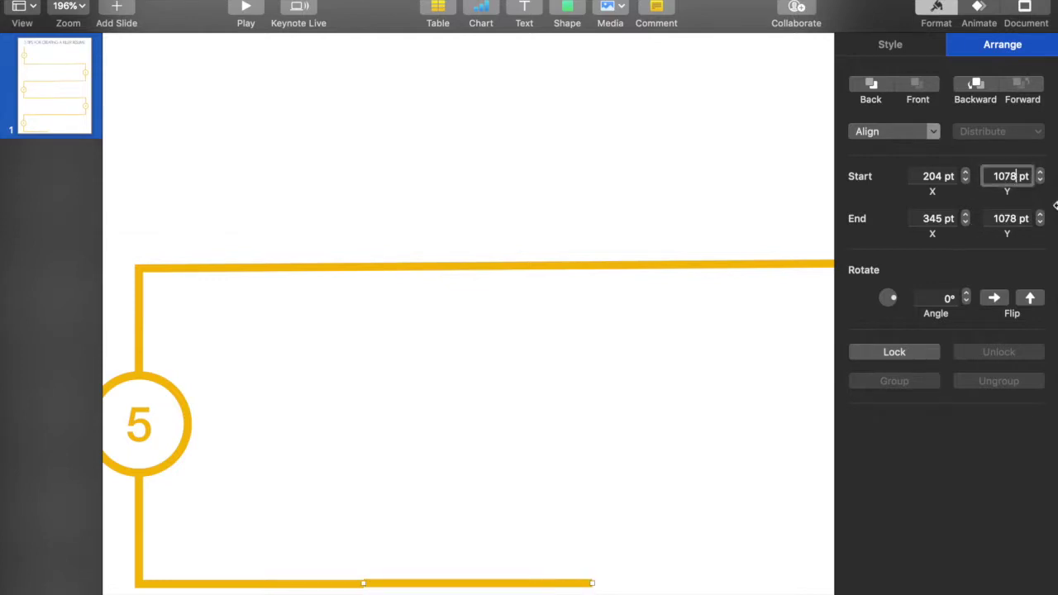
pyautogui.press('BackSpace')
pyautogui.write('9')
pyautogui.press('Return')
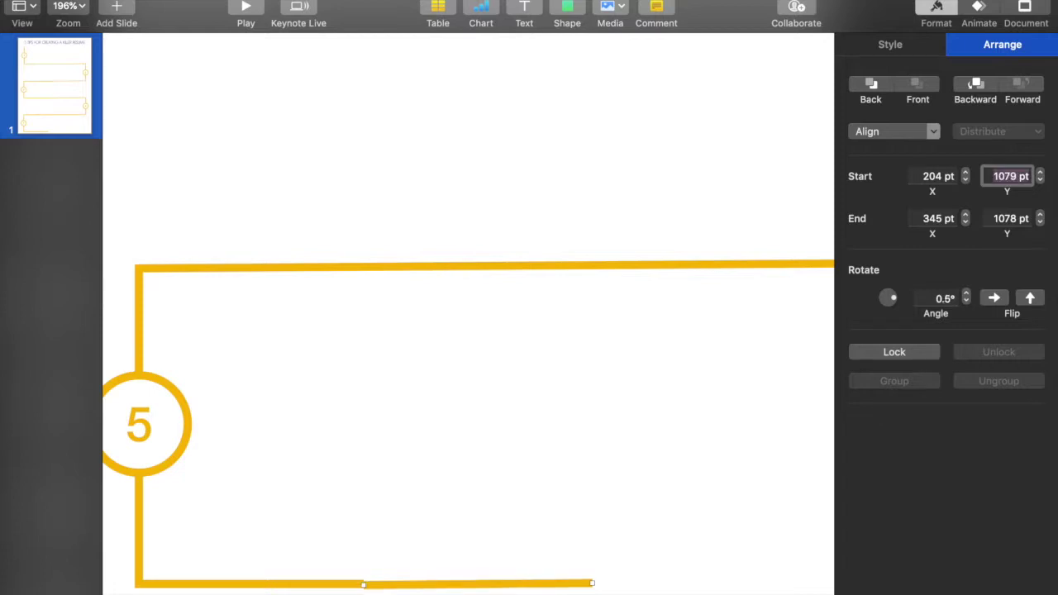
pyautogui.click(344, 587)
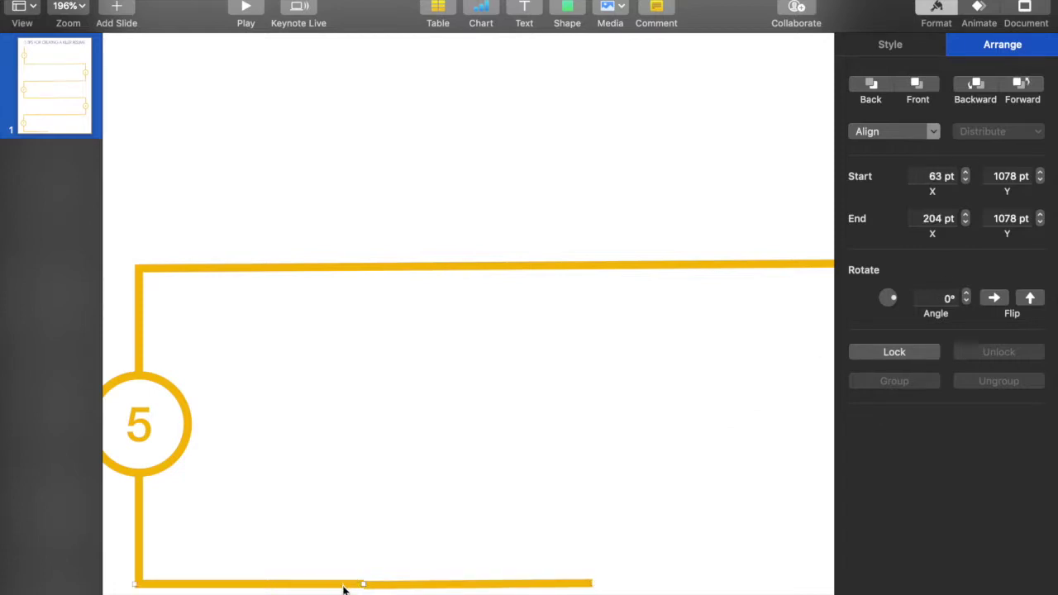
pyautogui.click(411, 539)
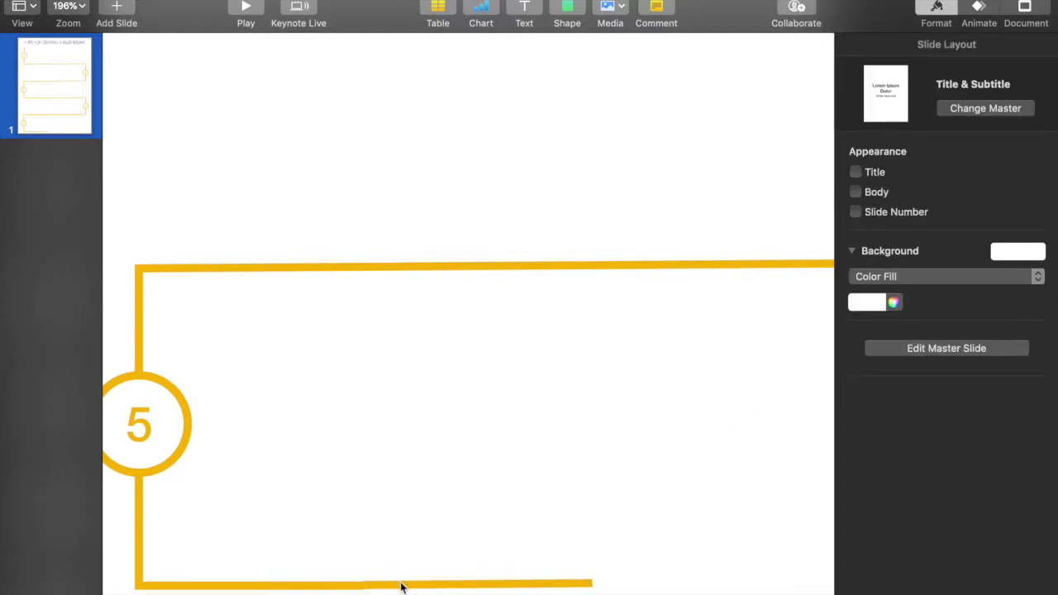
# Change the stroke style of the second short horizontal line from solid to round dots
pyautogui.click(402, 583)
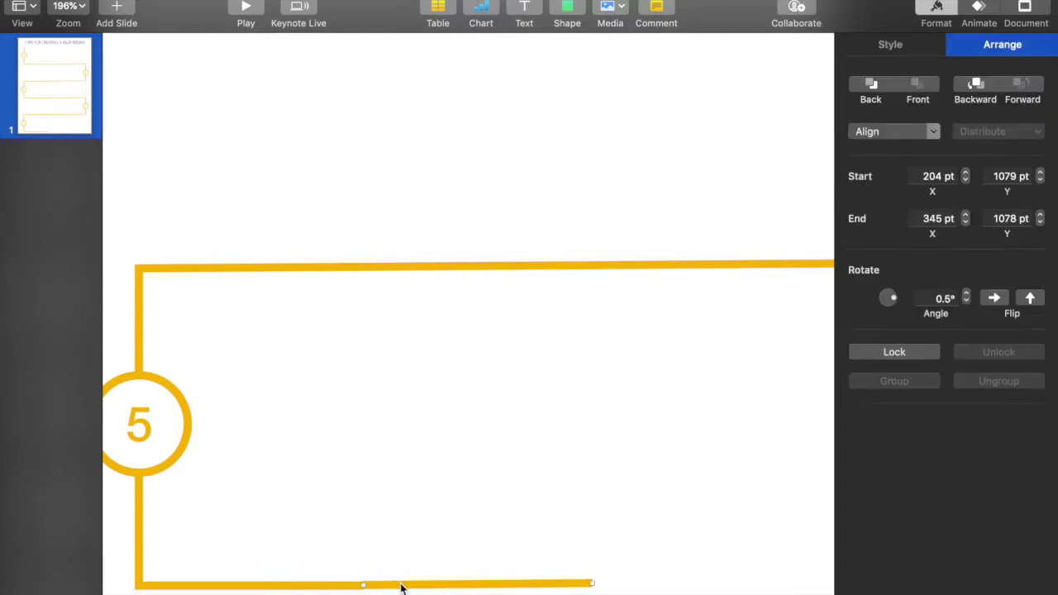
pyautogui.click(903, 51)
pyautogui.click(896, 280)
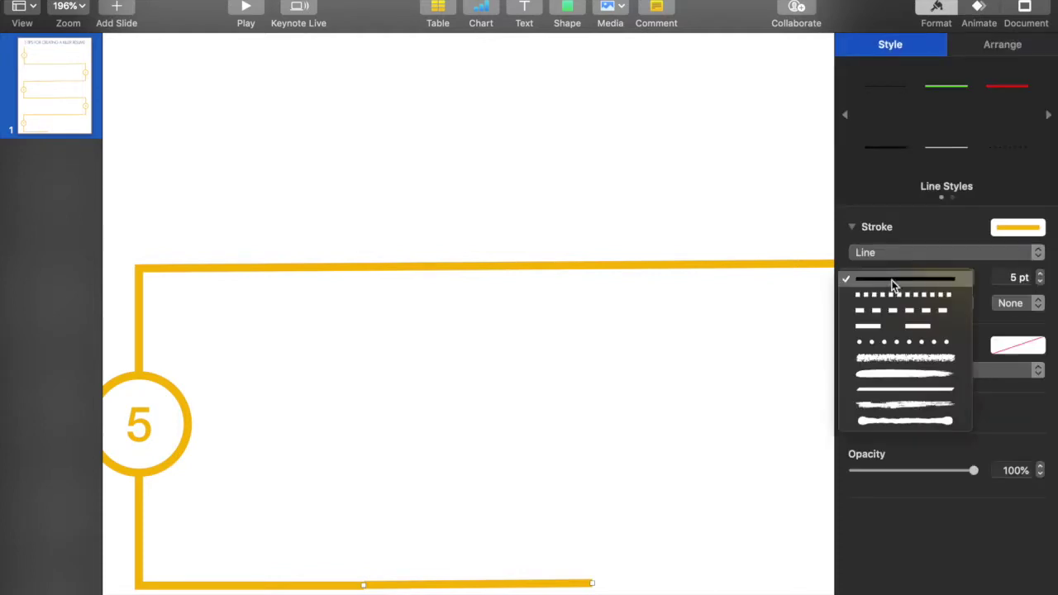
pyautogui.click(897, 336)
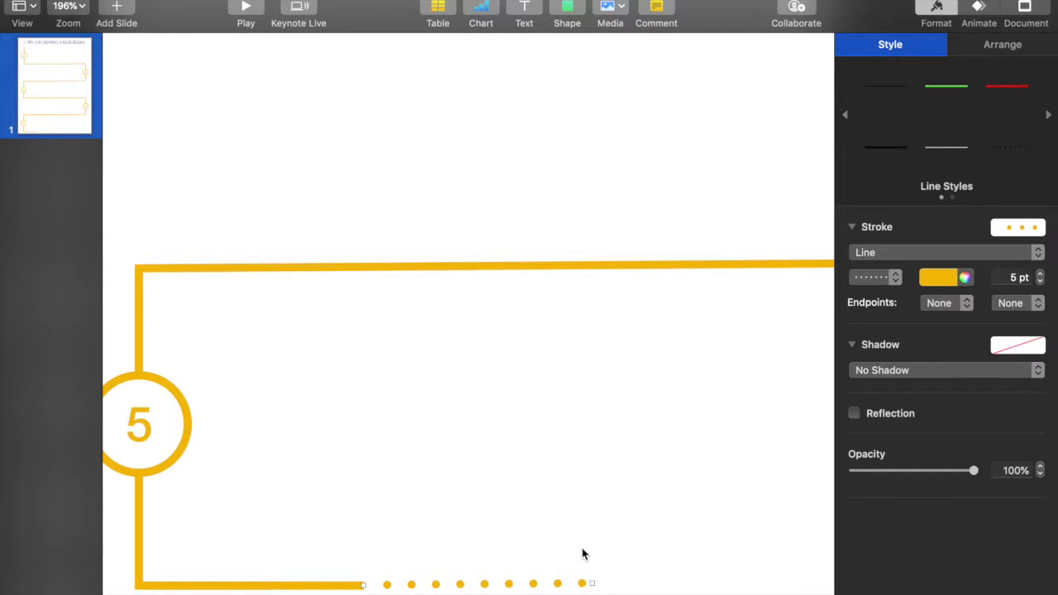
# Extend the dotted line's free end across the page to below circle 4 and preview the page full screen
pyautogui.scroll(10, 777, 365)
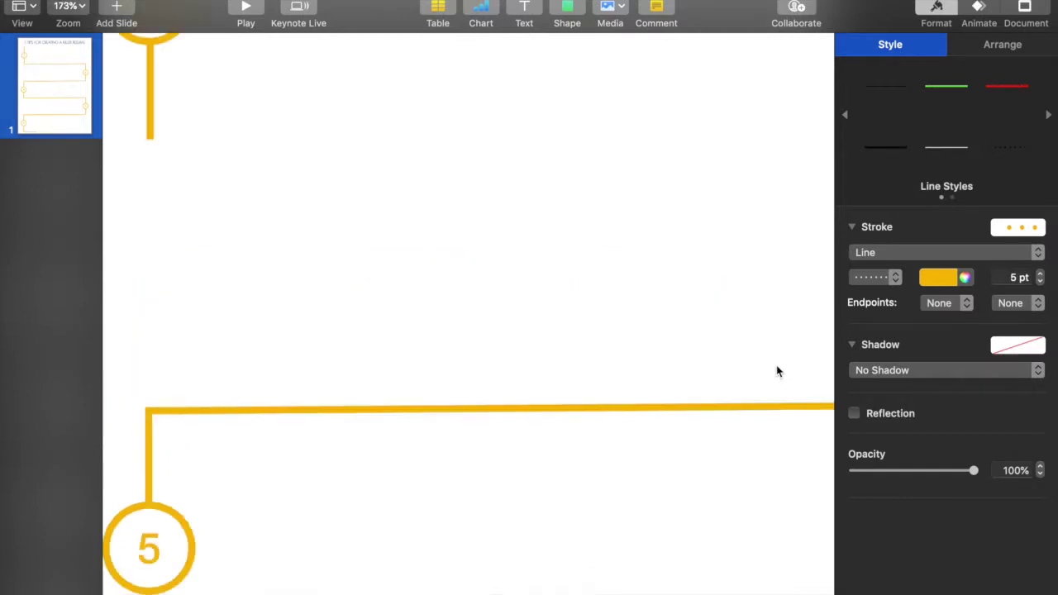
pyautogui.scroll(-5, 777, 365)
pyautogui.scroll(-2, 777, 372)
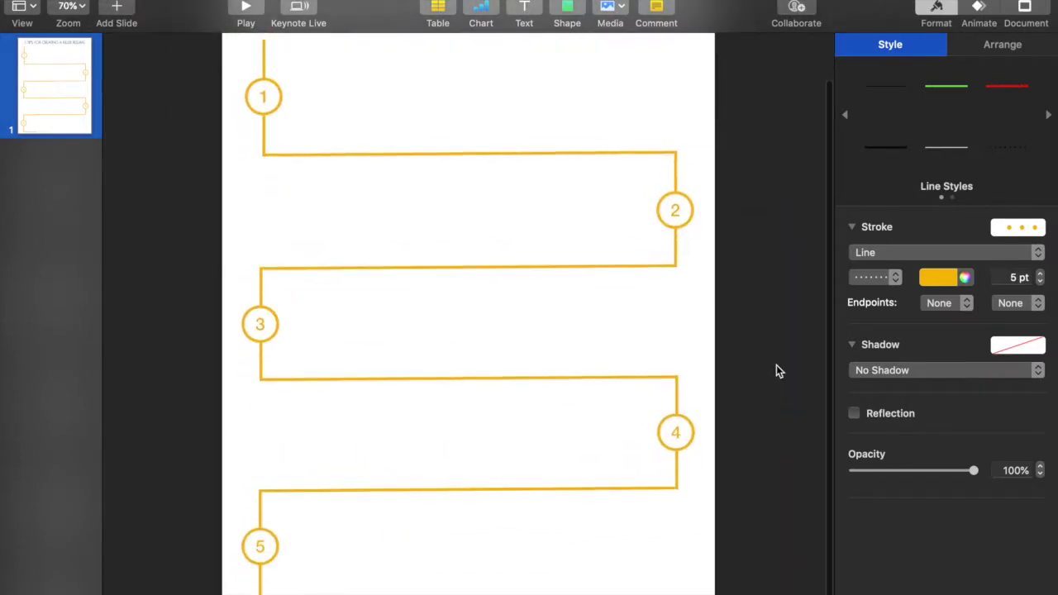
pyautogui.moveTo(422, 594); pyautogui.dragTo(679, 594)
pyautogui.click(617, 571)
pyautogui.press('alt+super+p')
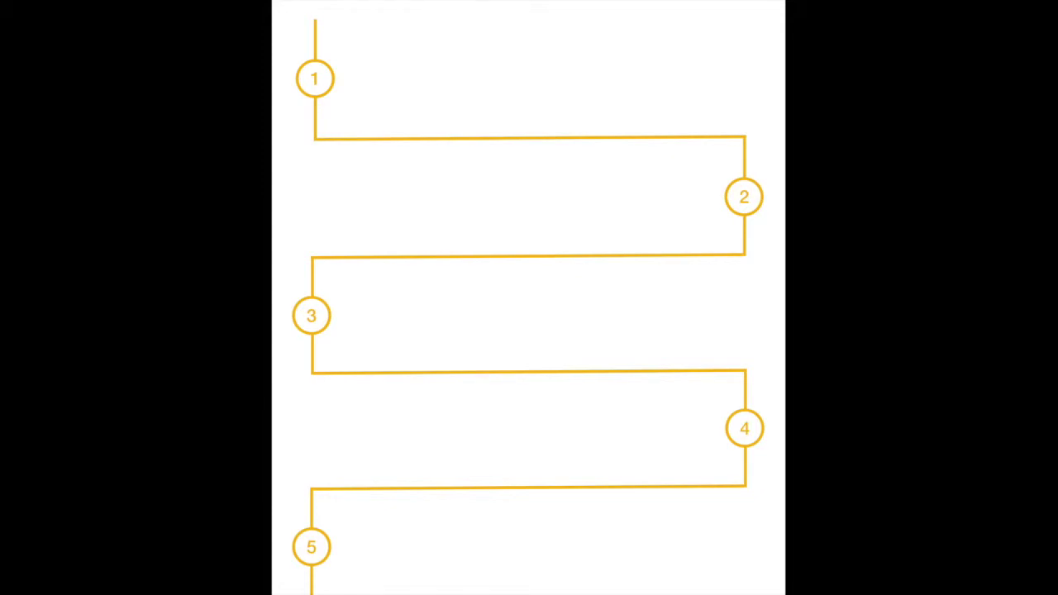
pyautogui.press('Escape')
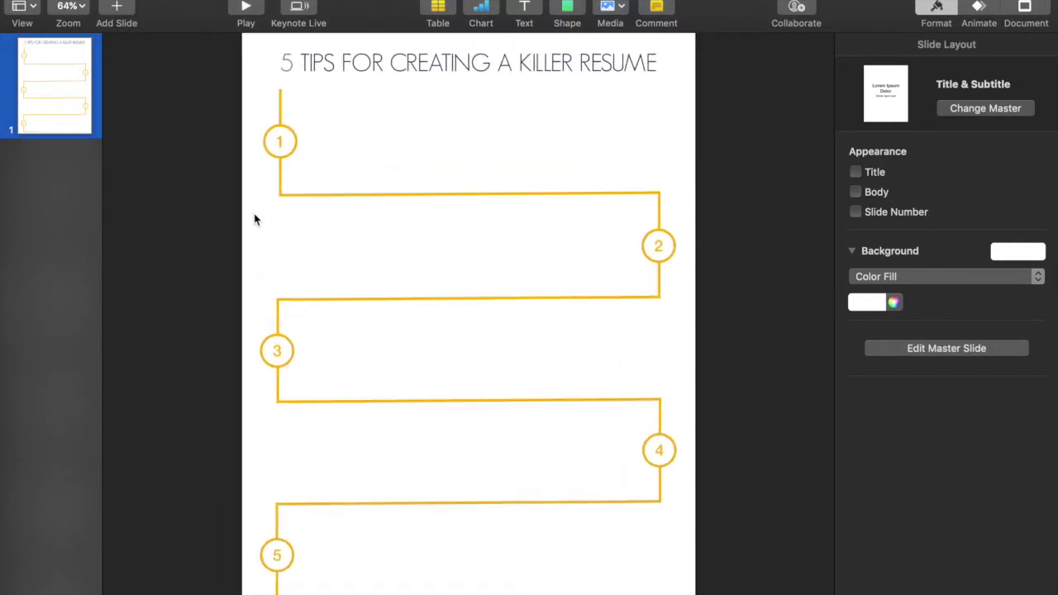
# Move the whole zigzag path with its numbered circles slightly up the page, and move the title up as well
pyautogui.click(350, 151)
pyautogui.moveTo(349, 152); pyautogui.dragTo(703, 594)
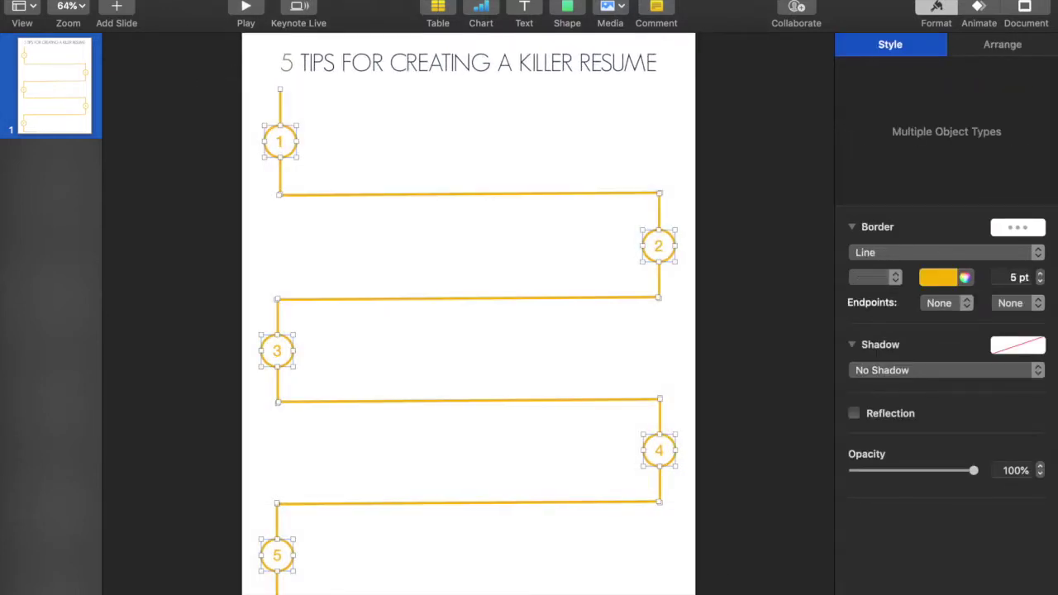
pyautogui.click(598, 380)
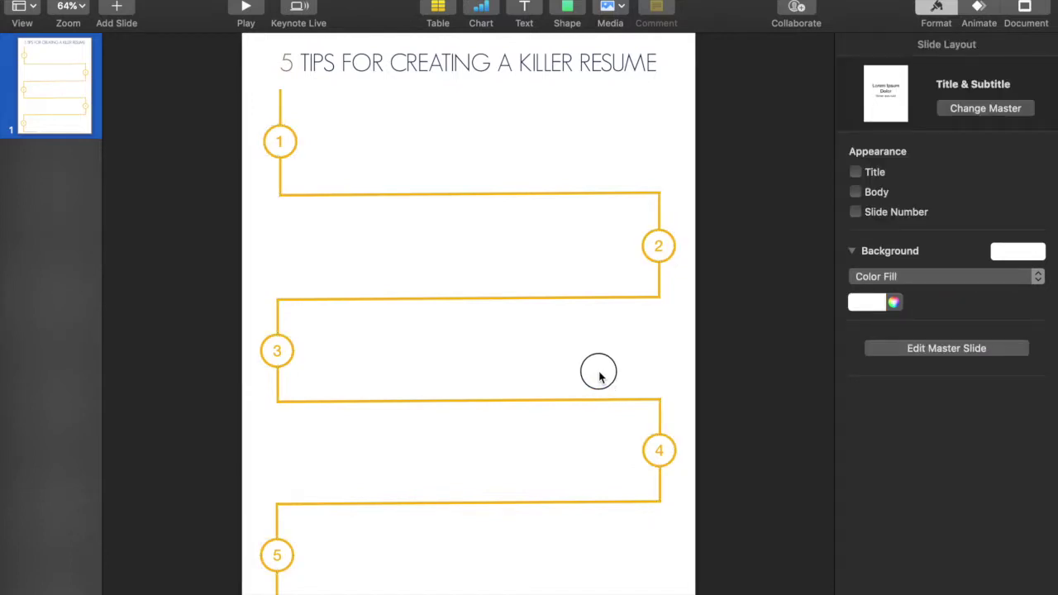
pyautogui.click(658, 402)
pyautogui.keyDown('super'); pyautogui.click(578, 68); pyautogui.keyUp('super')
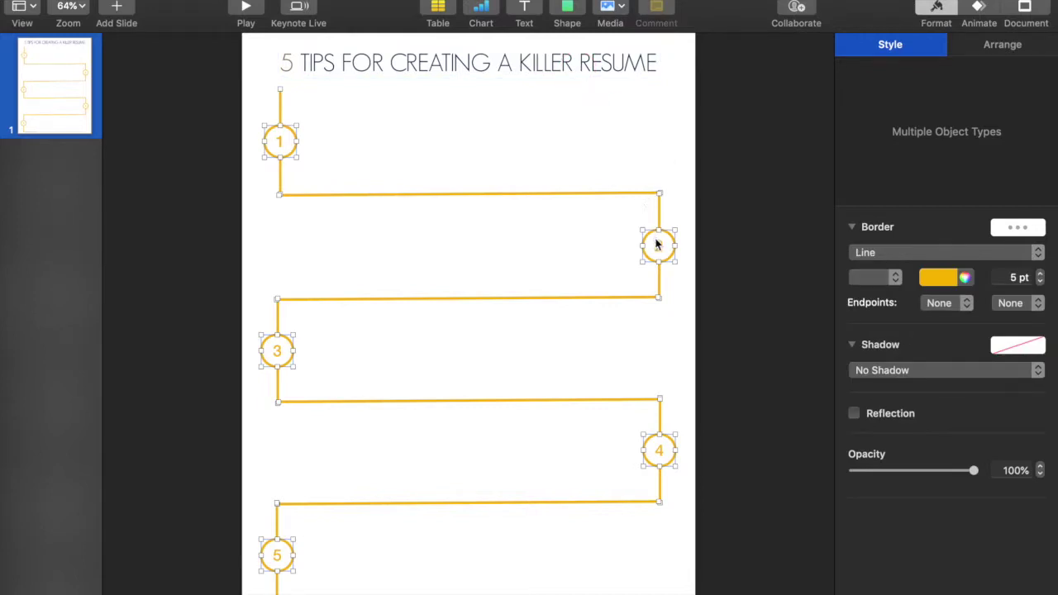
pyautogui.moveTo(657, 247); pyautogui.dragTo(658, 238)
pyautogui.click(728, 211)
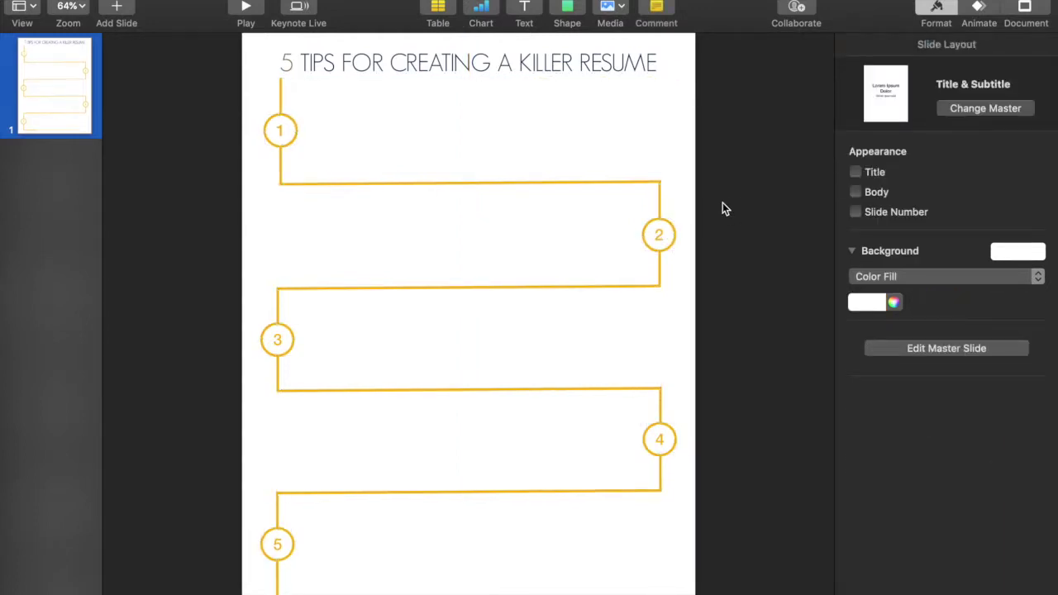
pyautogui.moveTo(608, 64); pyautogui.dragTo(607, 57)
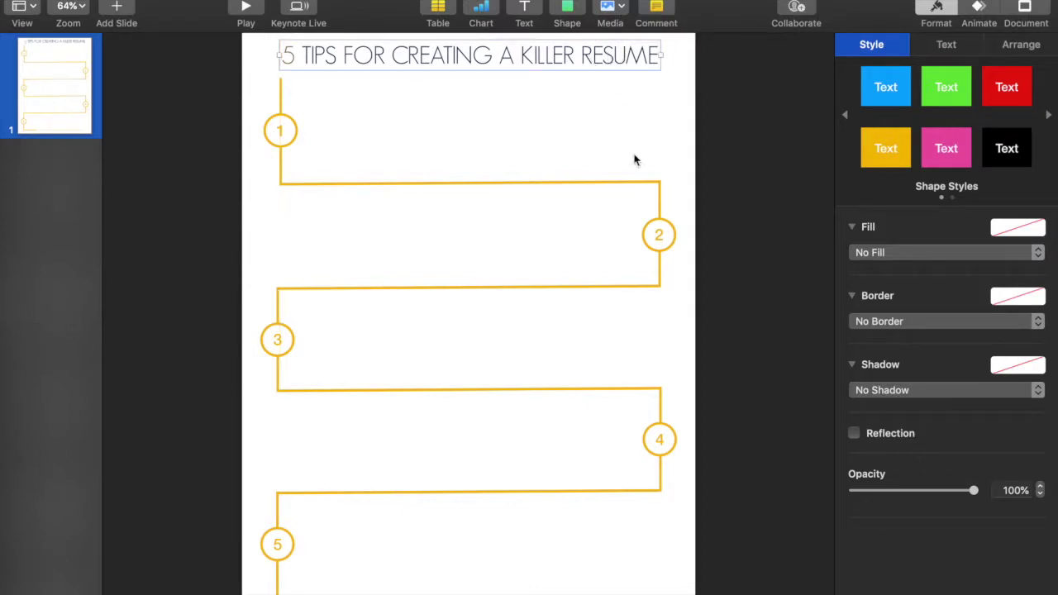
pyautogui.click(699, 116)
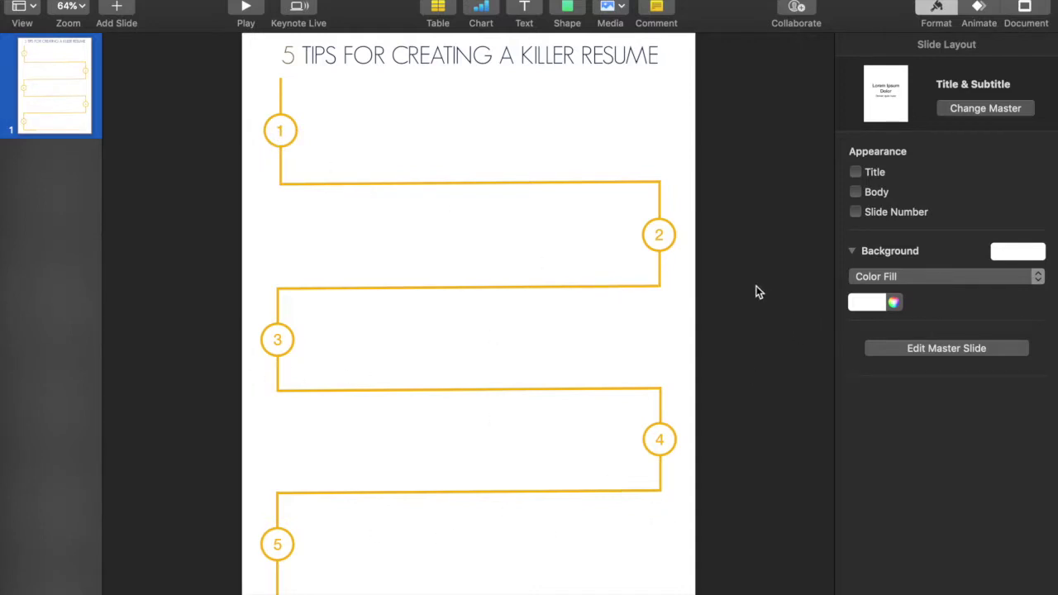
# Switch to the Word document with the tips and copy the words "Show your personality" from tip 1
pyautogui.press('super+Tab')
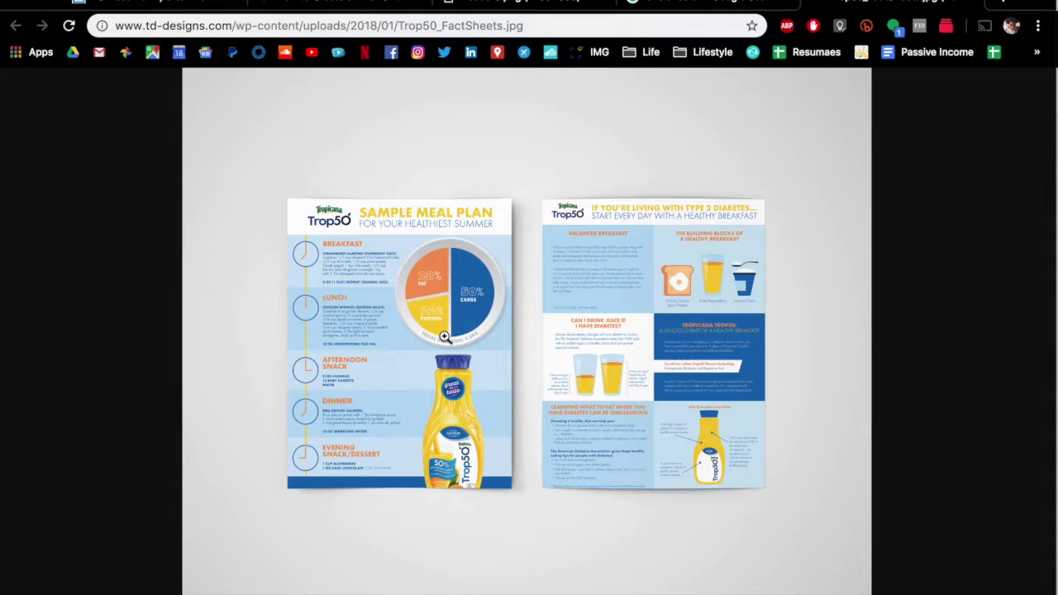
pyautogui.press('super+Tab')
pyautogui.press('super+Tab')
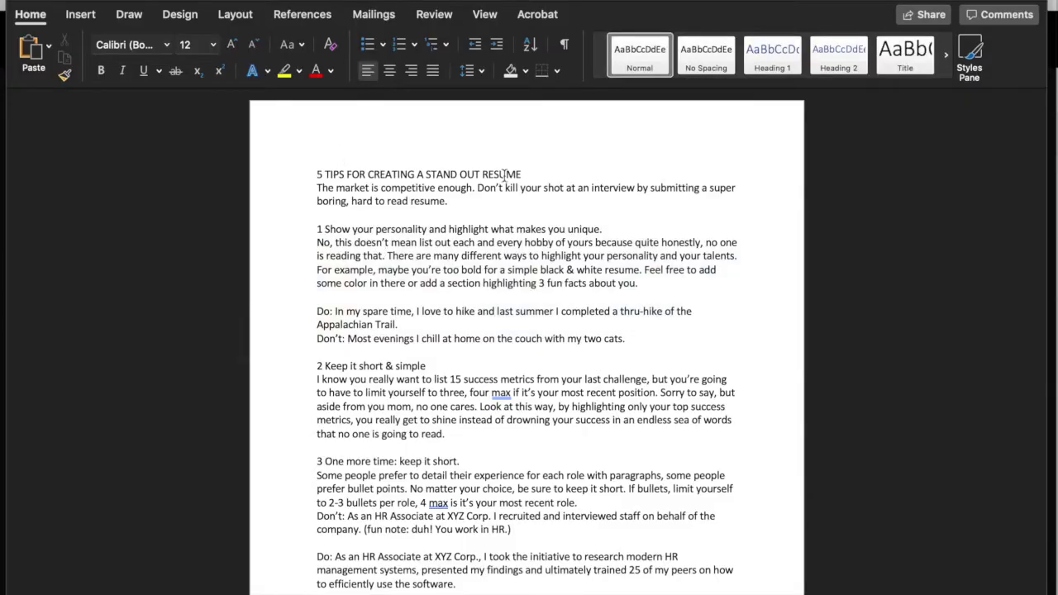
pyautogui.scroll(-1, 431, 245)
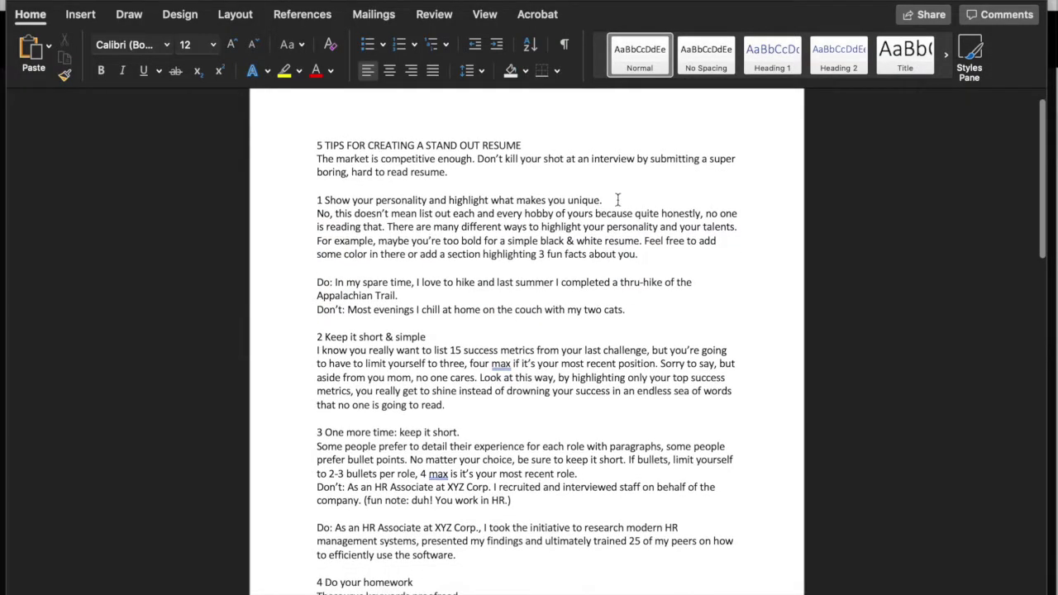
pyautogui.moveTo(427, 204); pyautogui.dragTo(324, 201)
pyautogui.press('super+c')
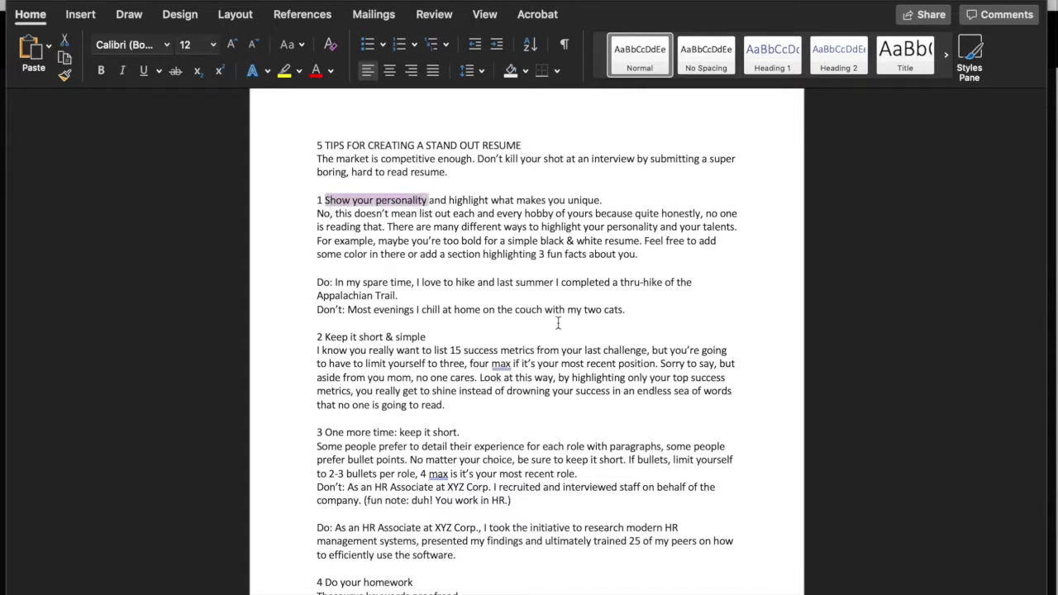
# Return to the Keynote infographic, paste "Show your personality" and place it beside the path just above circle 1
pyautogui.press('super+Tab')
pyautogui.press('super+Tab')
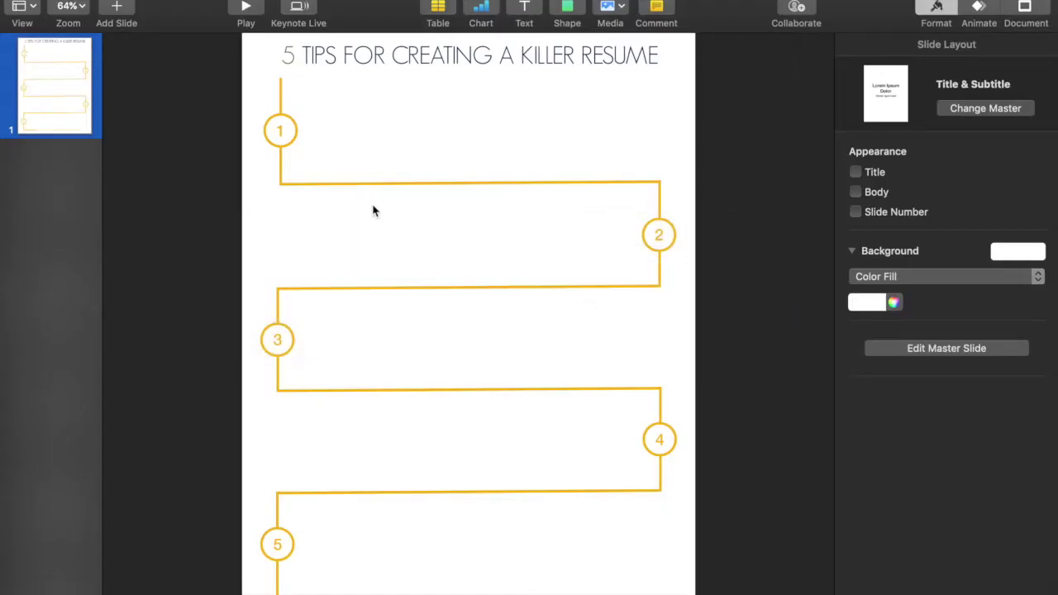
pyautogui.press('super+v')
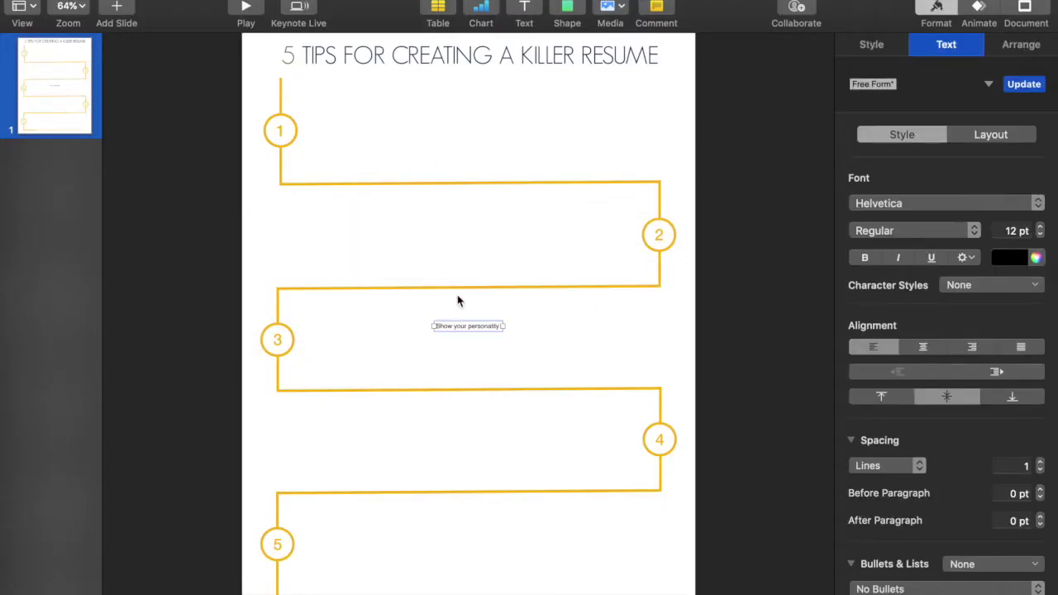
pyautogui.moveTo(465, 328); pyautogui.dragTo(332, 93)
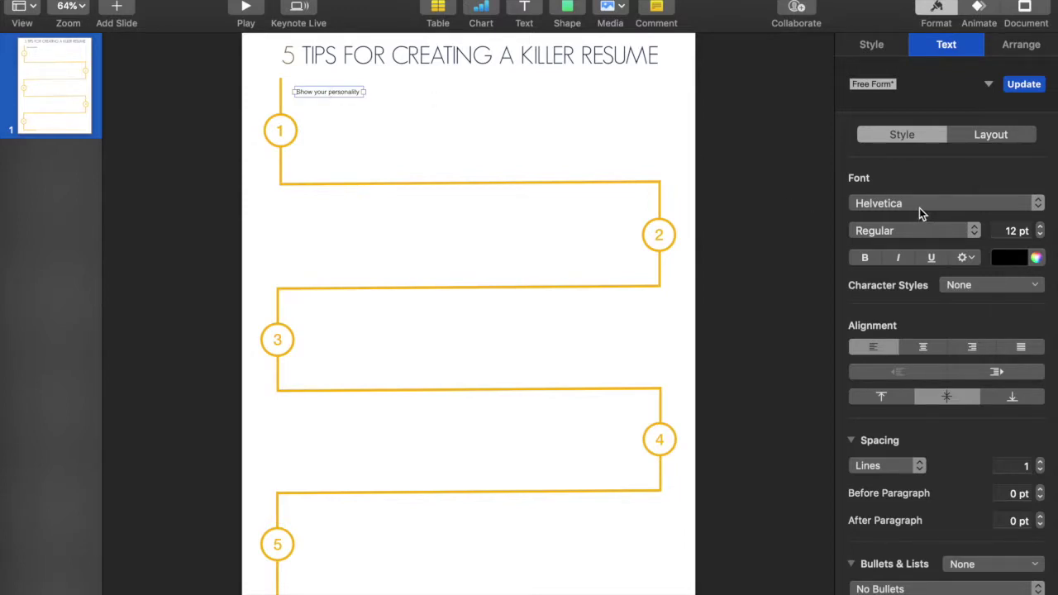
# Find and open the existing resume design by the person's surname, check the font of its name heading, and close the document
pyautogui.press('super+space')
pyautogui.write('wnuk')
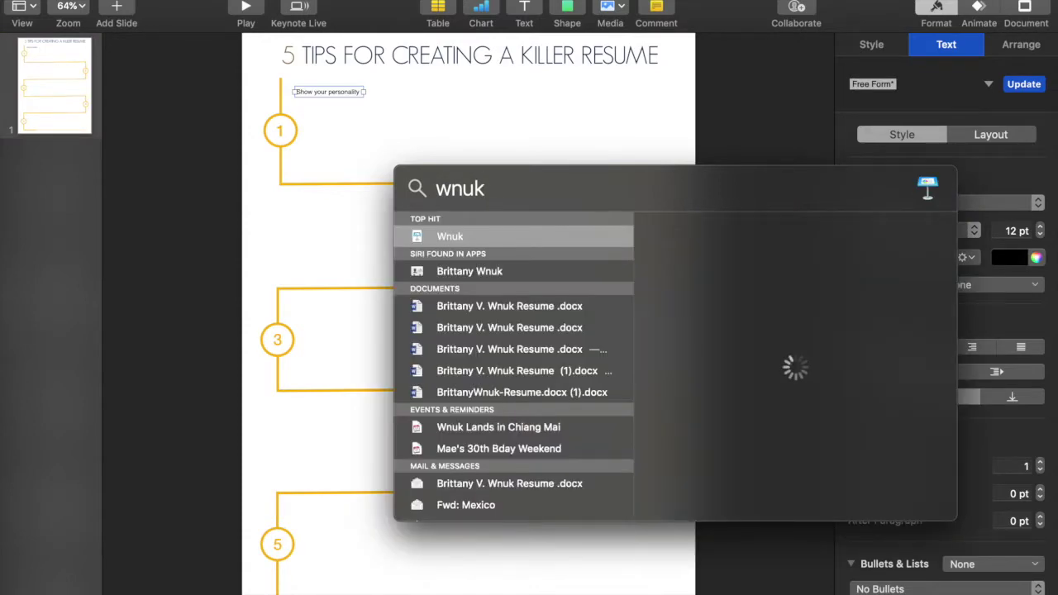
pyautogui.press('Escape')
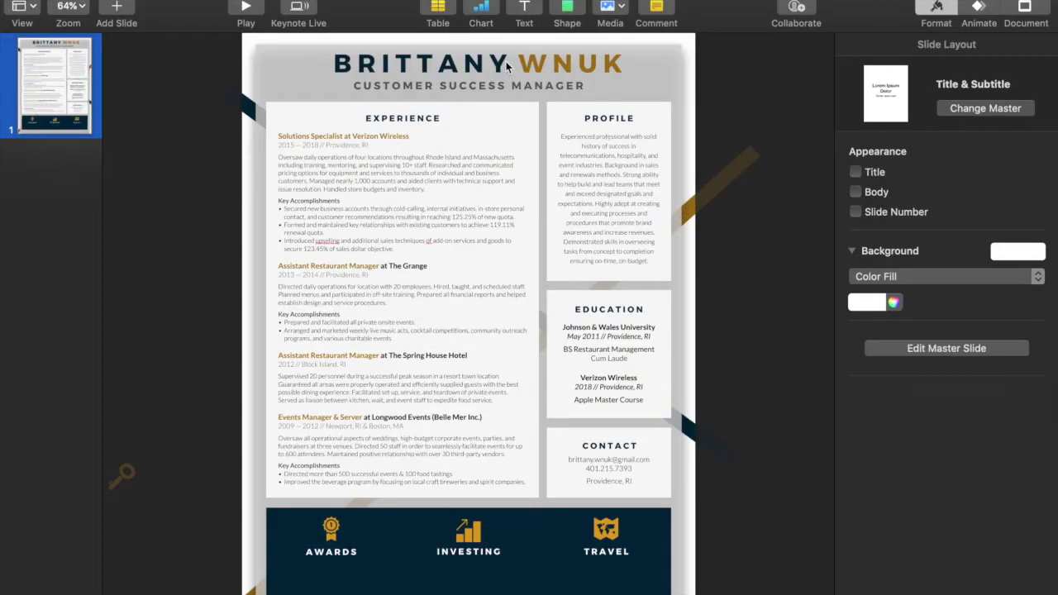
pyautogui.click(506, 66)
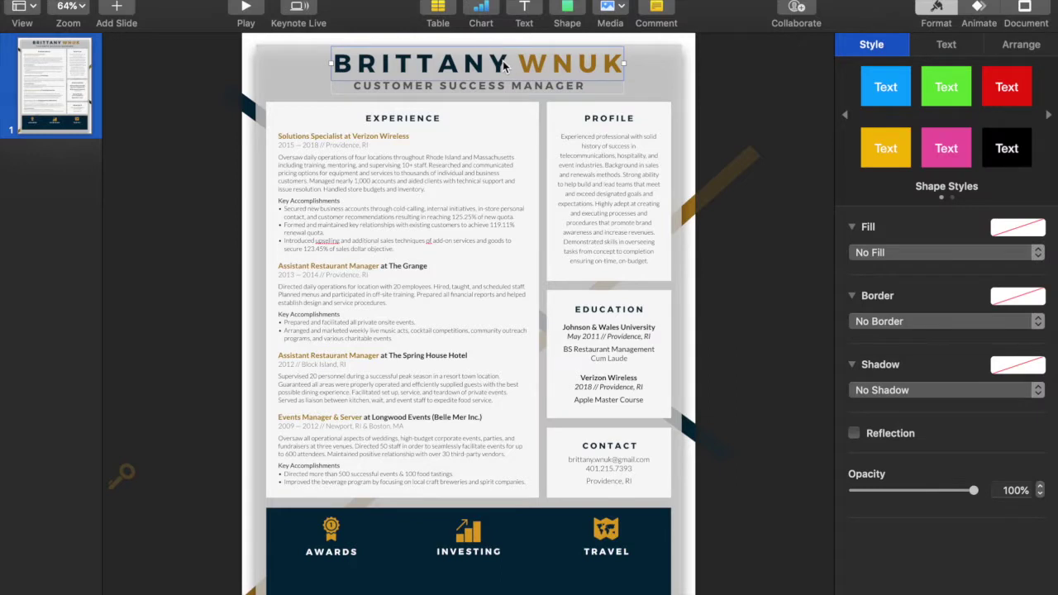
pyautogui.click(506, 66)
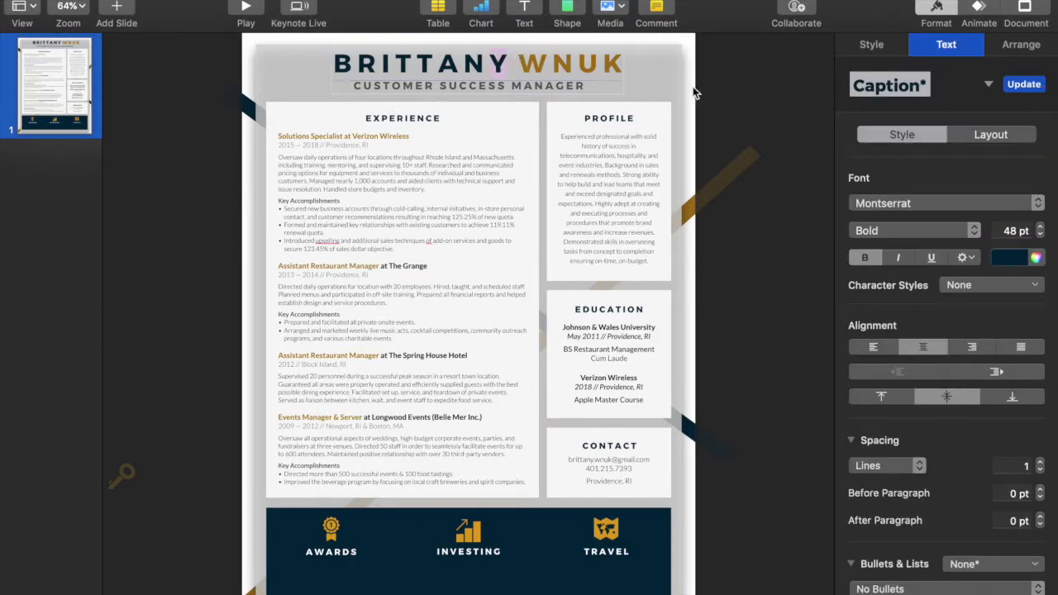
pyautogui.press('super+w')
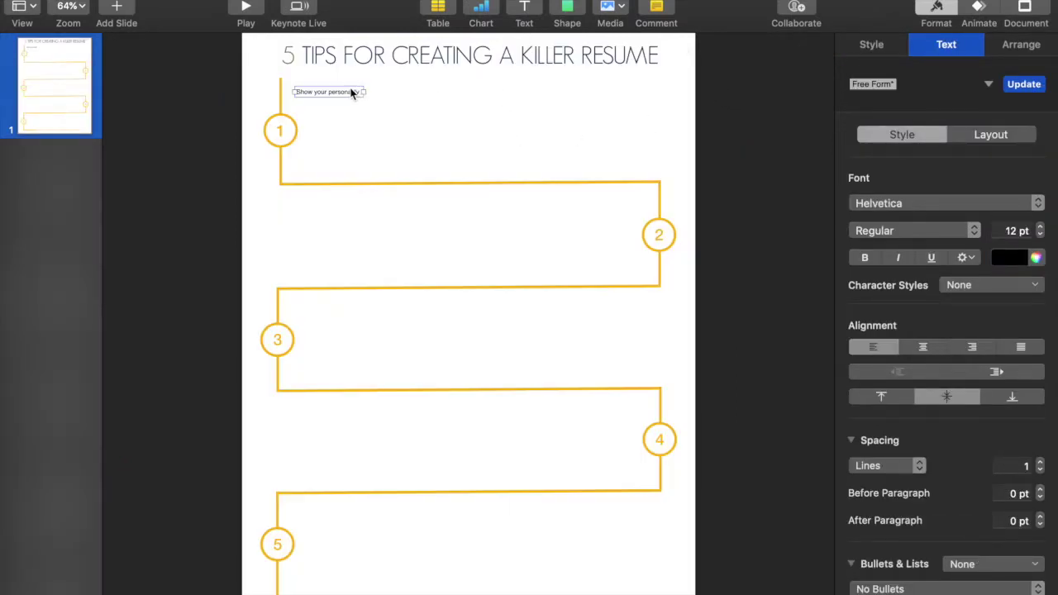
# Change the font of the "Show your personality" text above circle 1 to Montserrat in bold
pyautogui.click(959, 207)
pyautogui.scroll(10, 943, 124)
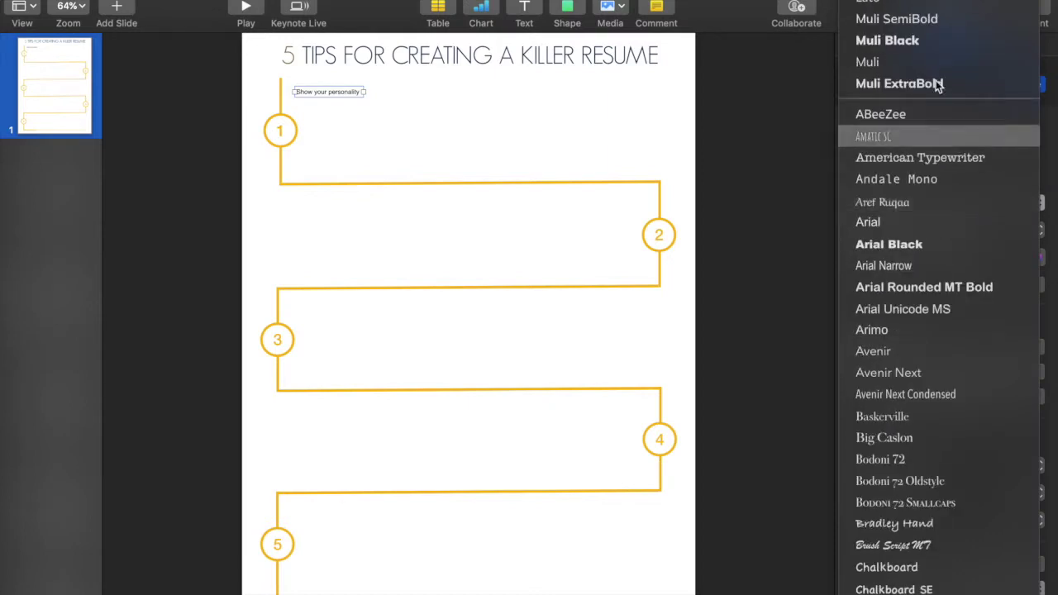
pyautogui.click(924, 180)
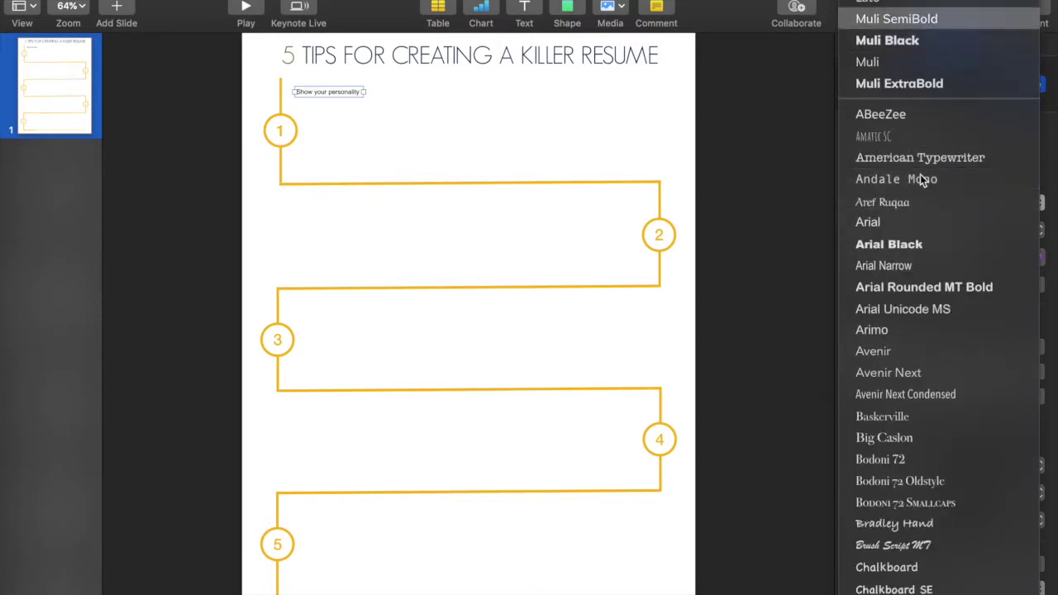
pyautogui.scroll(-15, 923, 177)
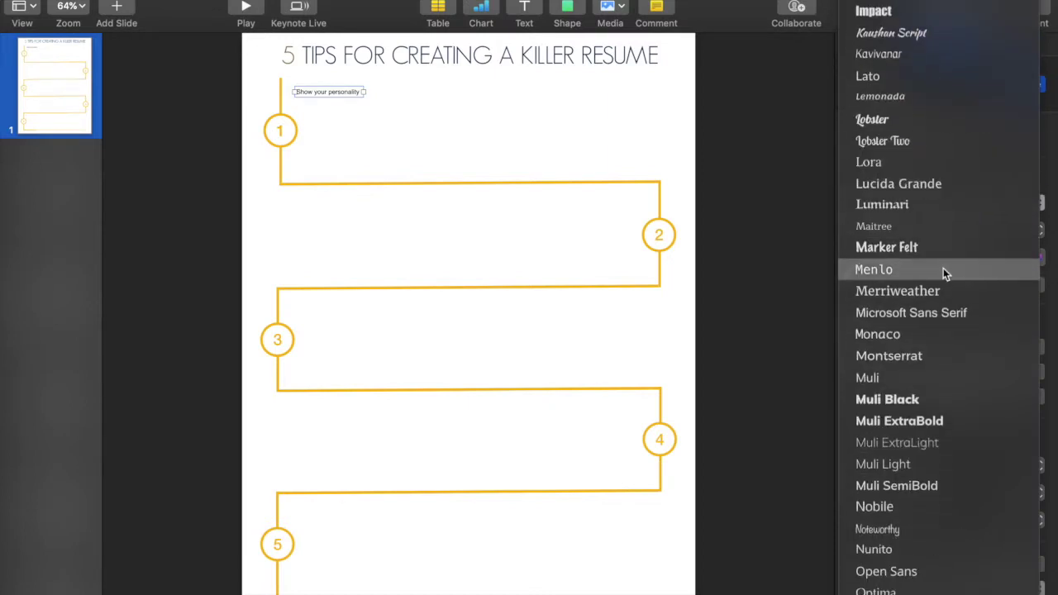
pyautogui.scroll(-3, 944, 271)
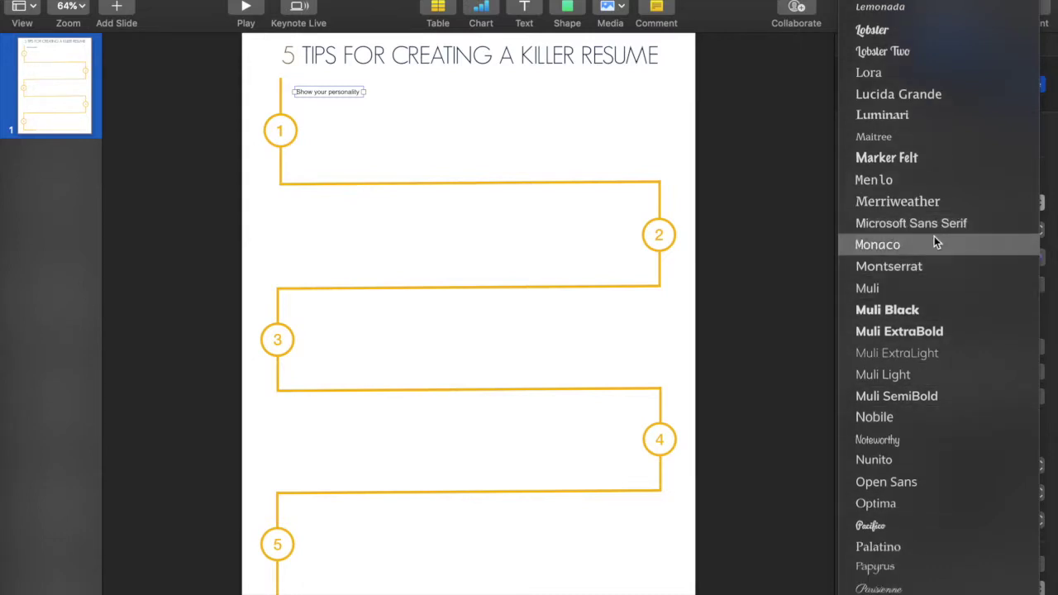
pyautogui.click(928, 264)
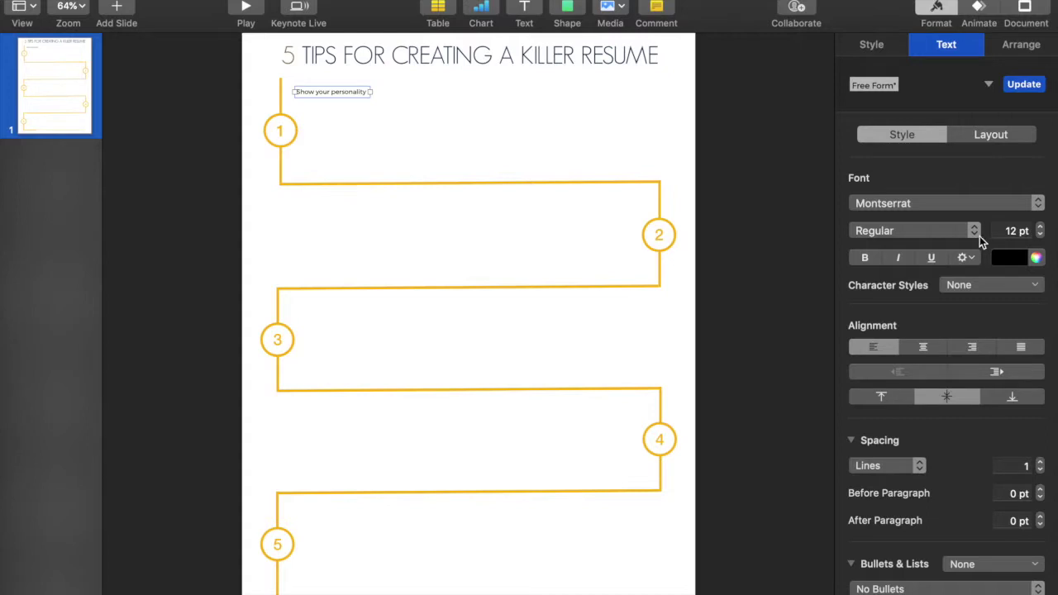
pyautogui.click(875, 257)
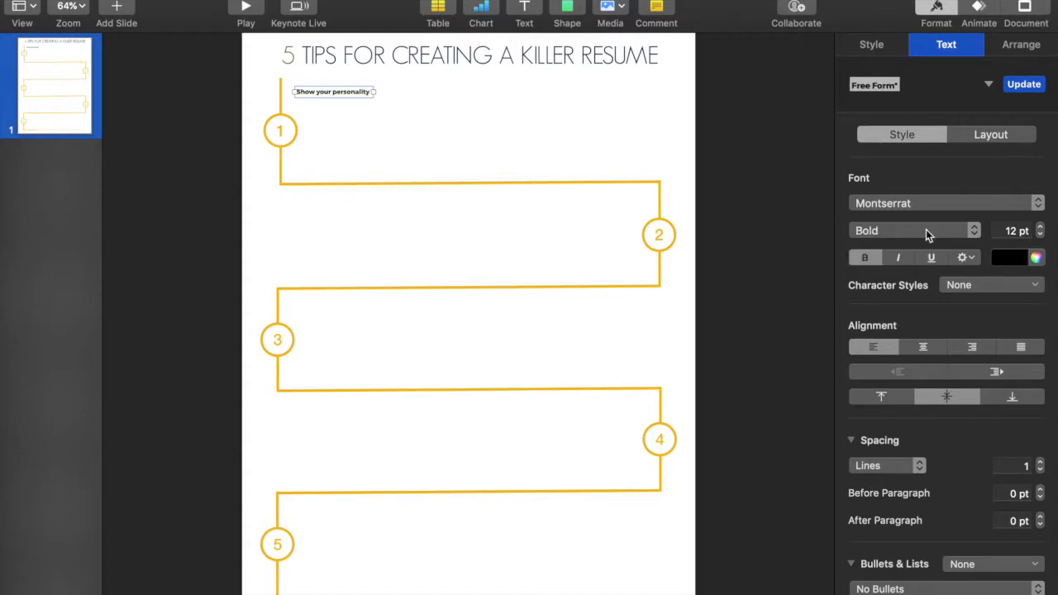
# Retype the text above circle 1 in widely letter-spaced capitals as "SHOW YOUR PERSONALITY"
pyautogui.write('s')
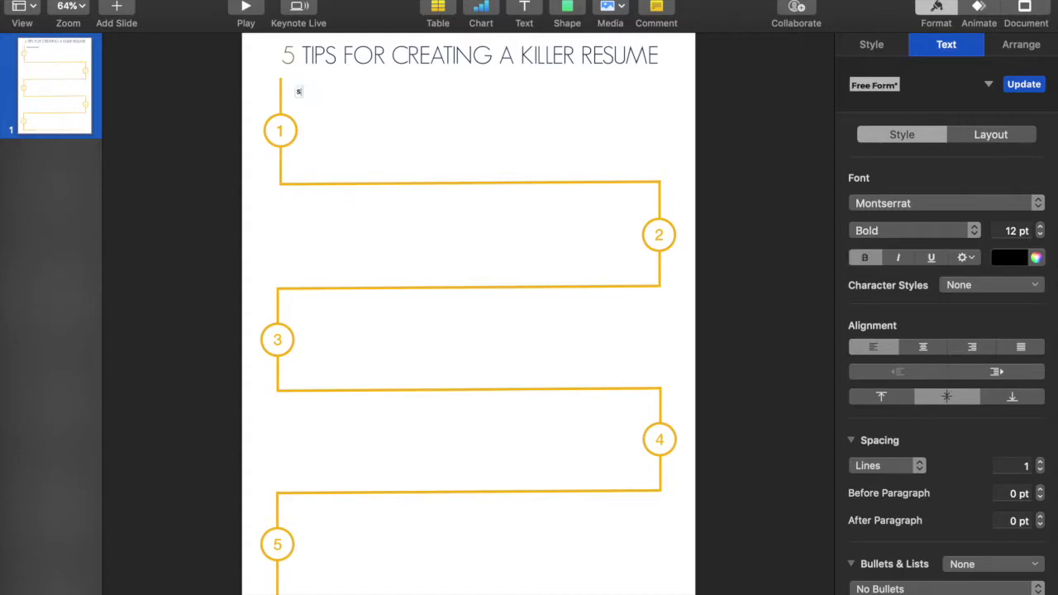
pyautogui.write('how you')
pyautogui.press('BackSpace')
pyautogui.write('r person')
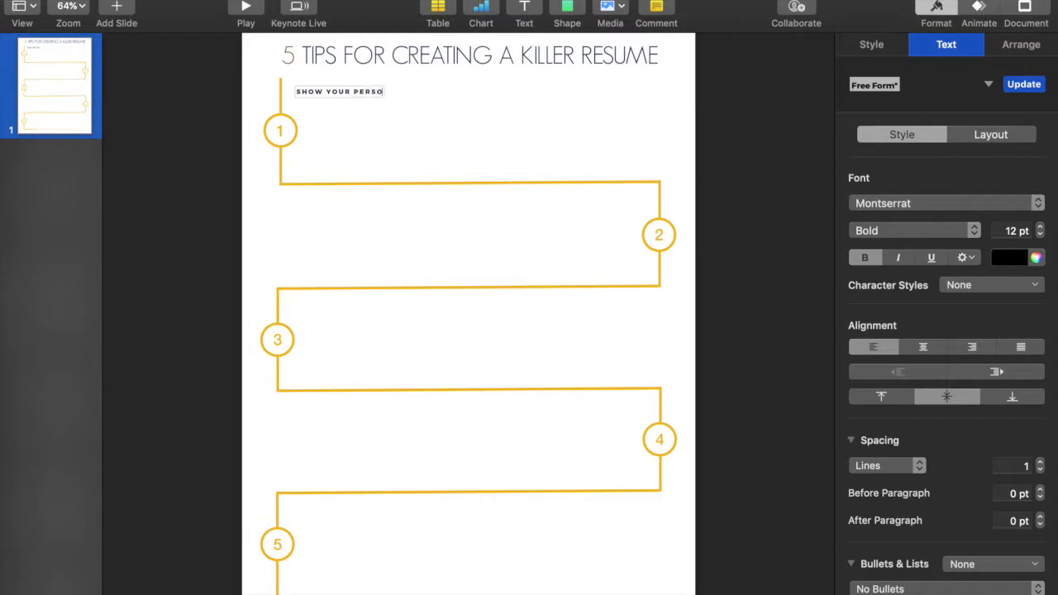
pyautogui.write('a')
pyautogui.click(354, 93)
pyautogui.click(749, 124)
# Resize the "SHOW YOUR PERSONALITY" heading, trying 40, 28, 25 and 22 pt before setting it to 20 pt
pyautogui.click(408, 94)
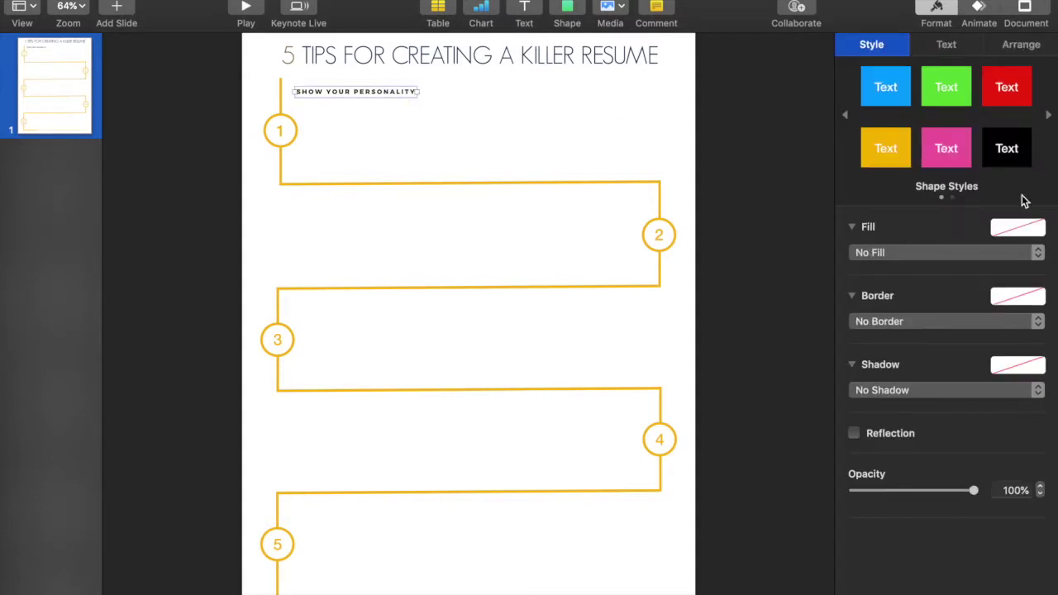
pyautogui.click(950, 47)
pyautogui.doubleClick(1011, 231)
pyautogui.write('40')
pyautogui.press('Return')
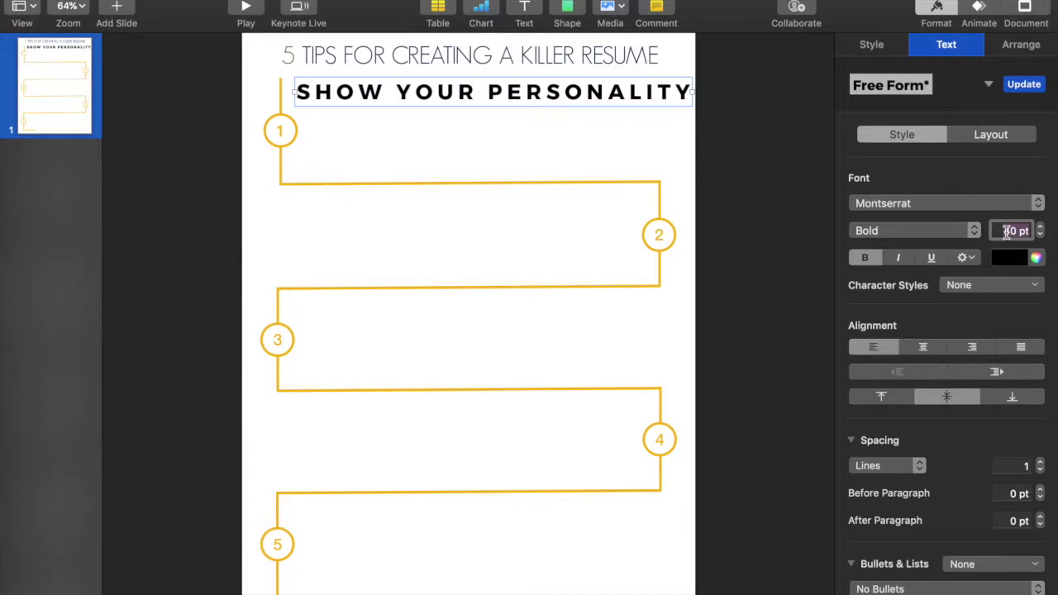
pyautogui.write('28')
pyautogui.press('Return')
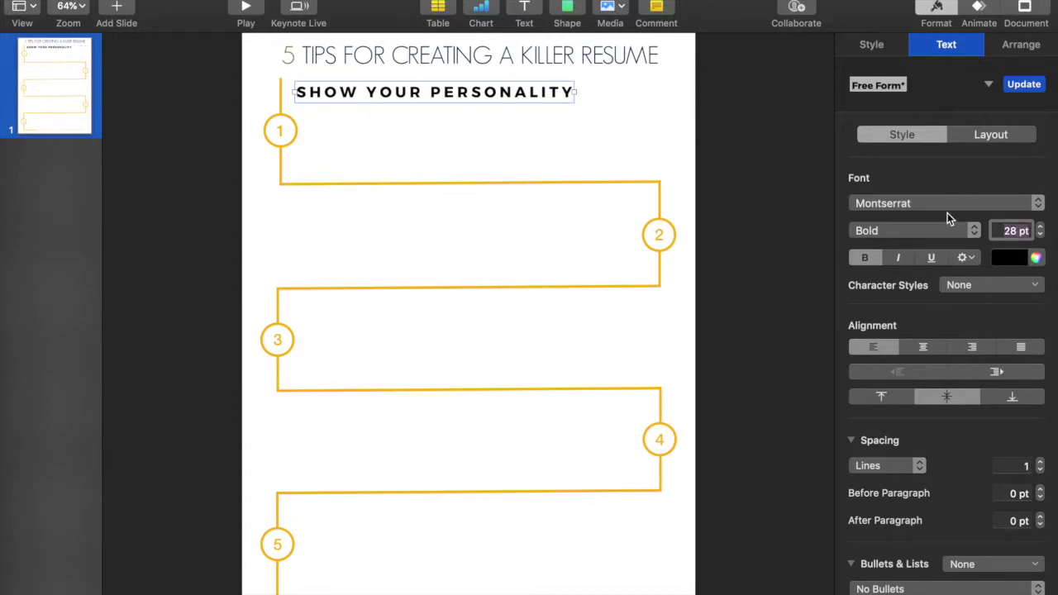
pyautogui.write('25')
pyautogui.press('Return')
pyautogui.write('22')
pyautogui.press('Return')
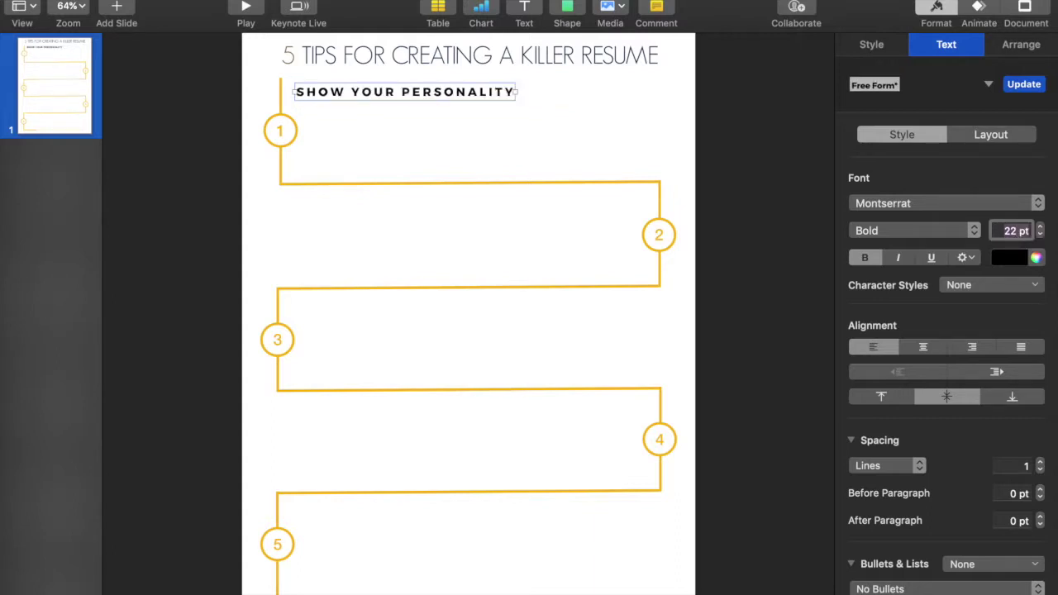
pyautogui.write('20')
pyautogui.press('Return')
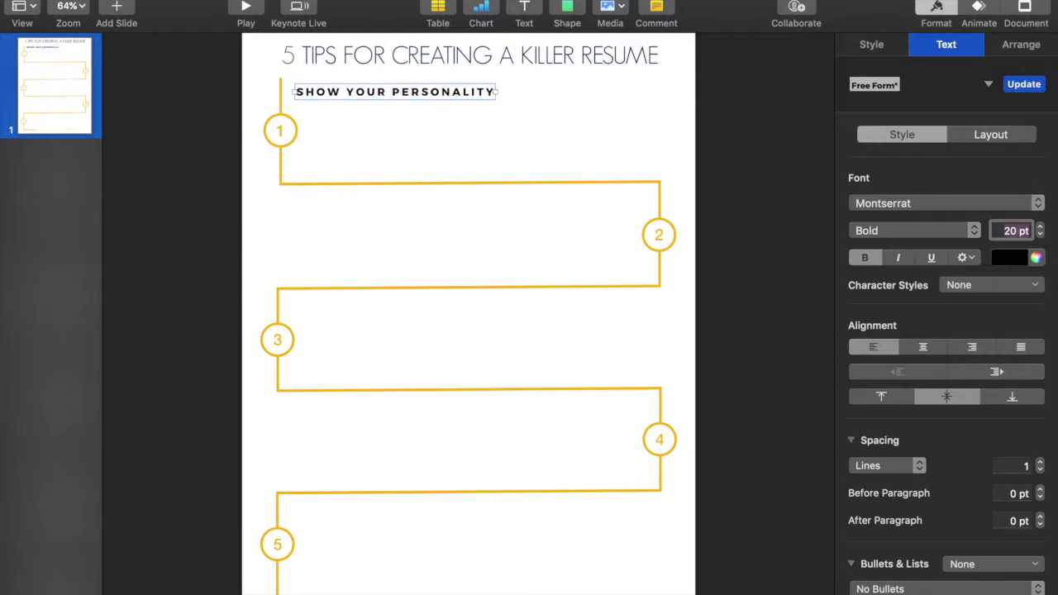
pyautogui.click(783, 139)
# Duplicate the "SHOW YOUR PERSONALITY" heading and place the copy beside the path just above circle 2
pyautogui.click(462, 95)
pyautogui.moveTo(448, 96); pyautogui.dragTo(576, 204)
pyautogui.click(755, 189)
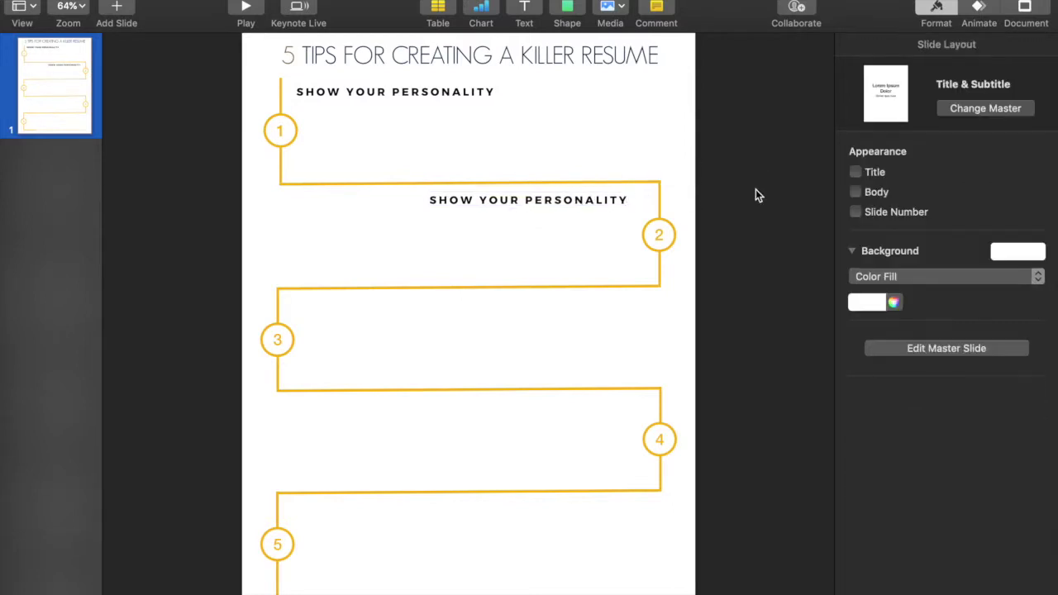
# Switch to the Word document, check the heading of tip 2, and return to the Keynote infographic
pyautogui.press('super+Tab')
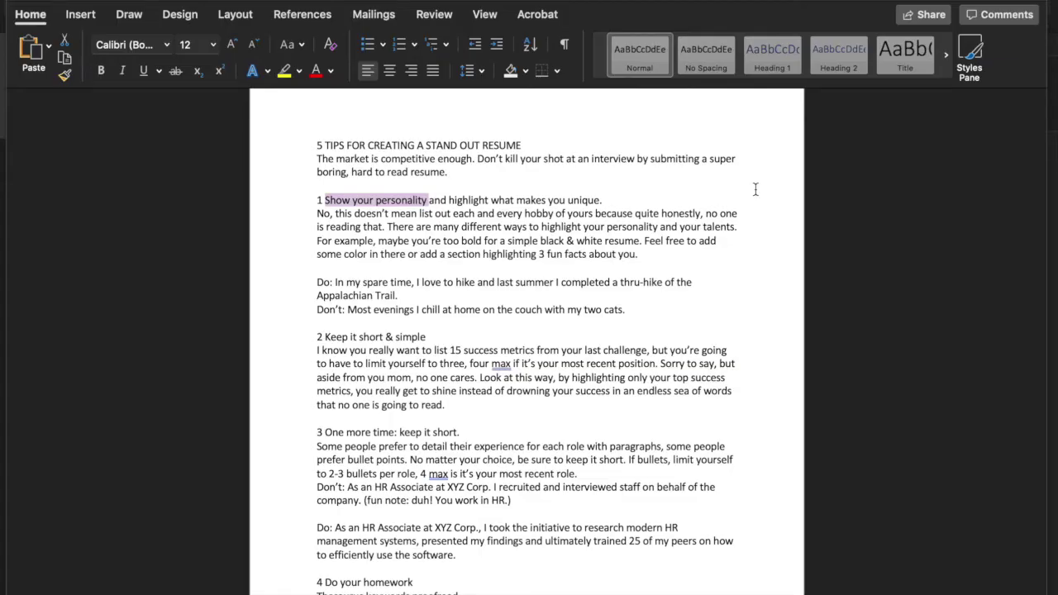
pyautogui.click(427, 337)
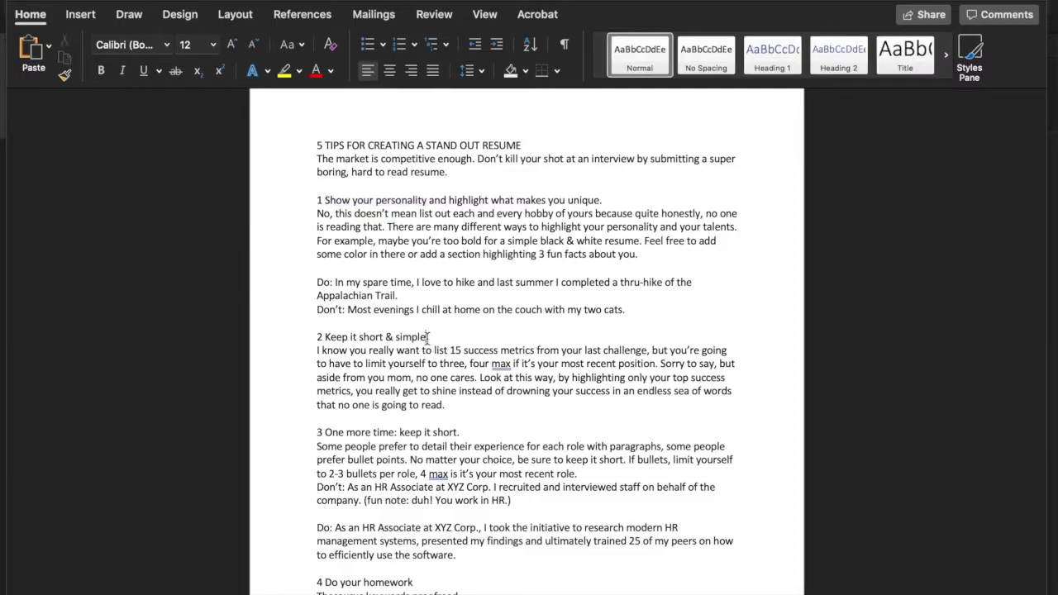
pyautogui.press('super+Tab')
# Place further copies of the "SHOW YOUR PERSONALITY" heading beside circles 3, 4 and 5
pyautogui.click(546, 210)
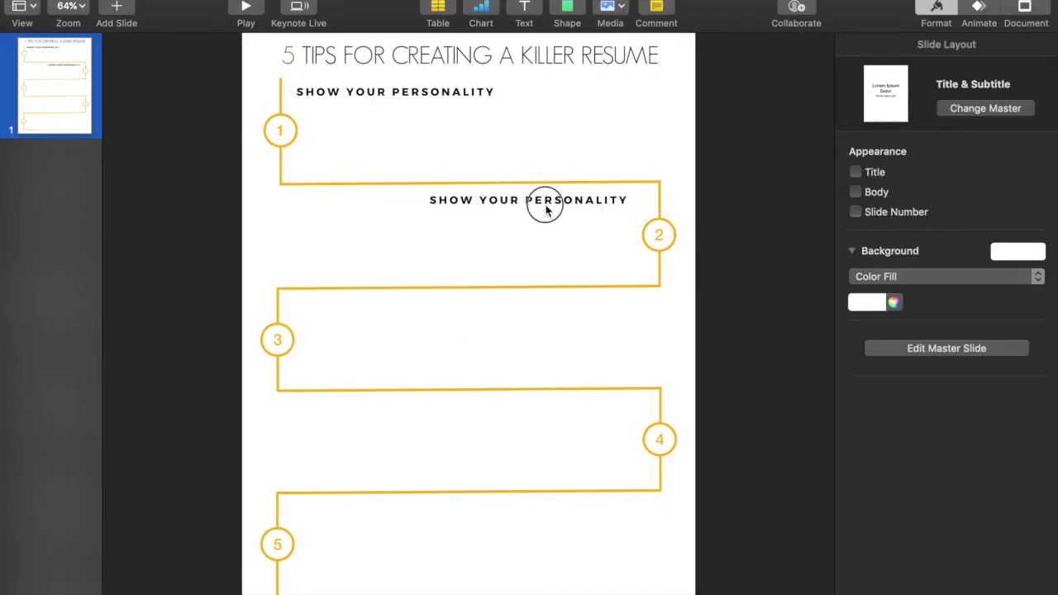
pyautogui.moveTo(545, 211); pyautogui.dragTo(446, 346)
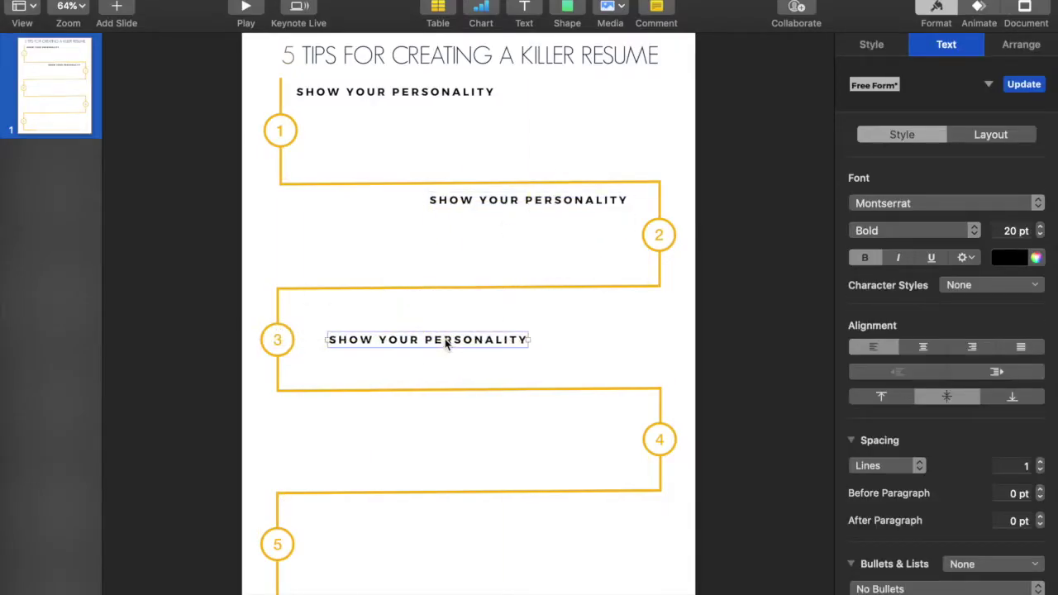
pyautogui.press('super+v')
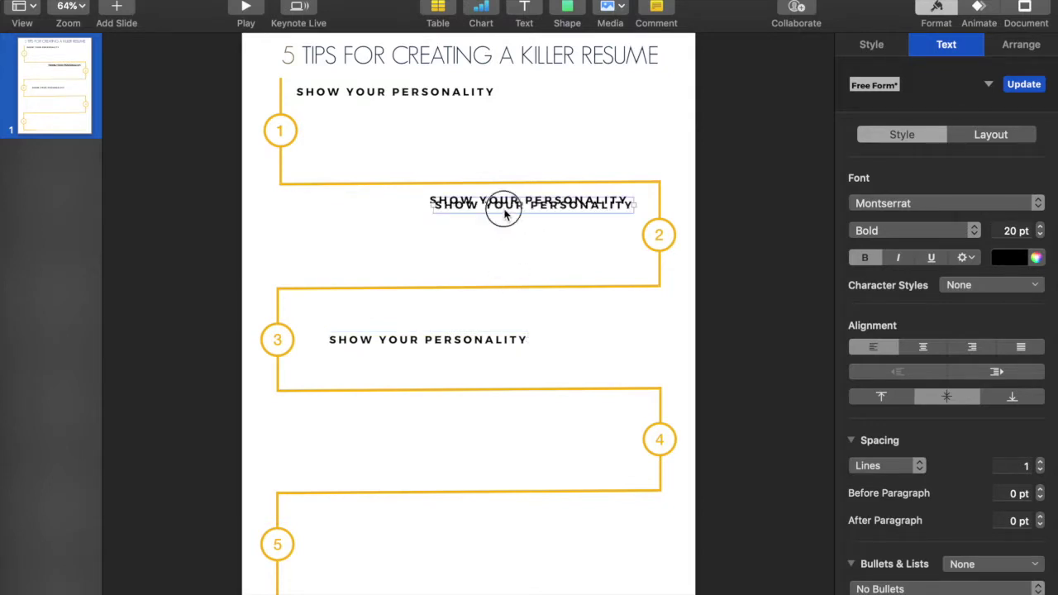
pyautogui.moveTo(506, 214); pyautogui.dragTo(496, 442)
pyautogui.press('super+z')
pyautogui.moveTo(515, 207); pyautogui.dragTo(473, 530)
# Check tip 2 in the Word document and replace the heading near circle 2 with "KEEP IT SHORT & SIMPLE"
pyautogui.click(542, 200)
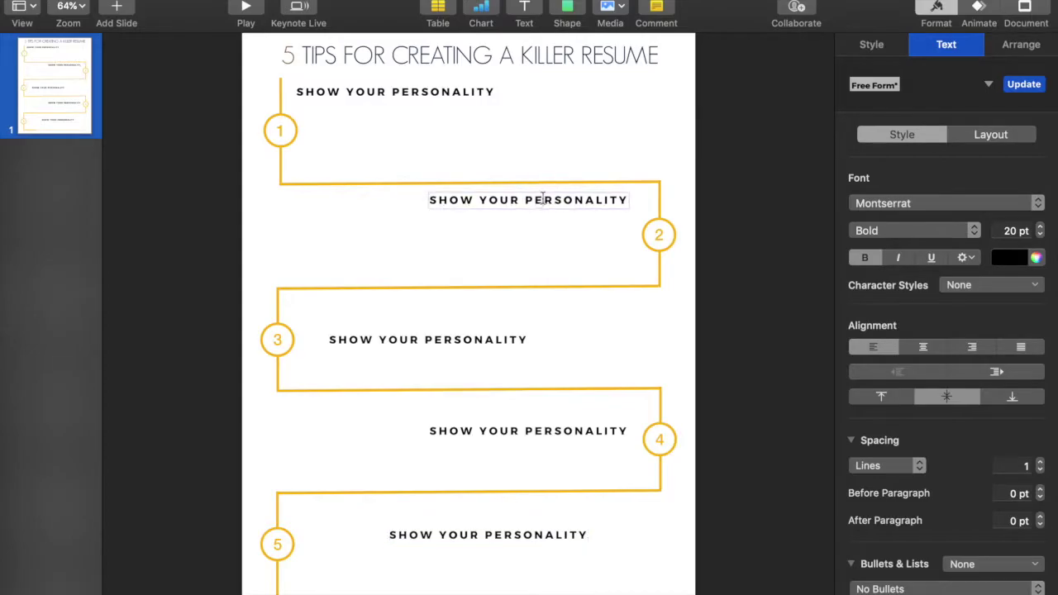
pyautogui.press('super+Tab')
pyautogui.press('super+Tab')
pyautogui.tripleClick(544, 200)
pyautogui.write('KEEP')
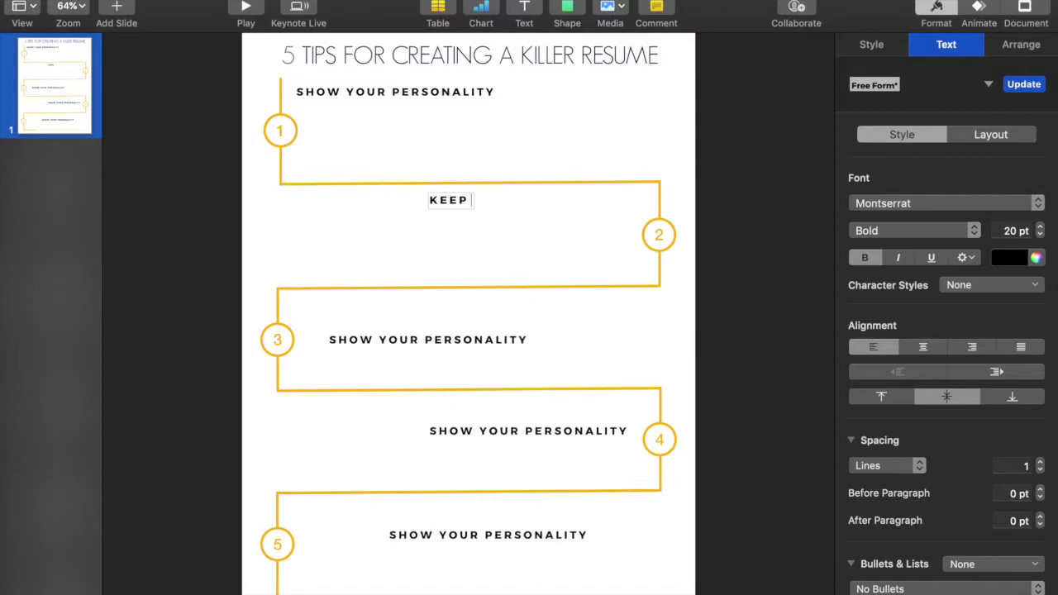
pyautogui.write(' ITS')
pyautogui.press('BackSpace')
pyautogui.write('SHORT')
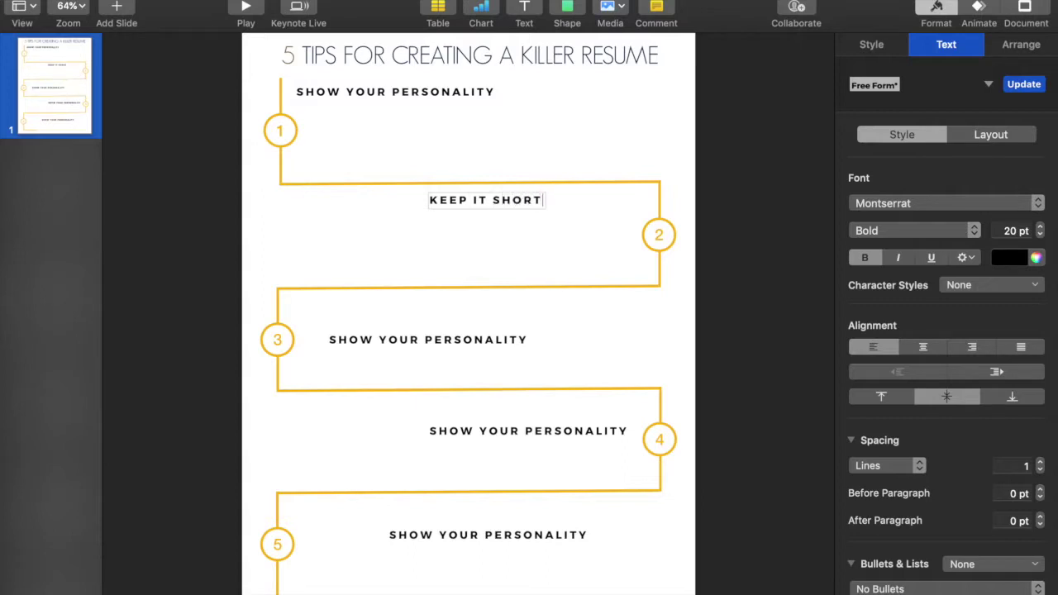
pyautogui.write(' &')
pyautogui.write(' &')
pyautogui.press('BackSpace')
pyautogui.press('BackSpace')
pyautogui.press('BackSpace')
pyautogui.write('& SIMPLE')
# Adjust the spacing around the ampersand in the "KEEP IT SHORT & SIMPLE" heading
pyautogui.click(700, 215)
pyautogui.click(560, 204)
pyautogui.tripleClick(560, 204)
pyautogui.click(554, 202)
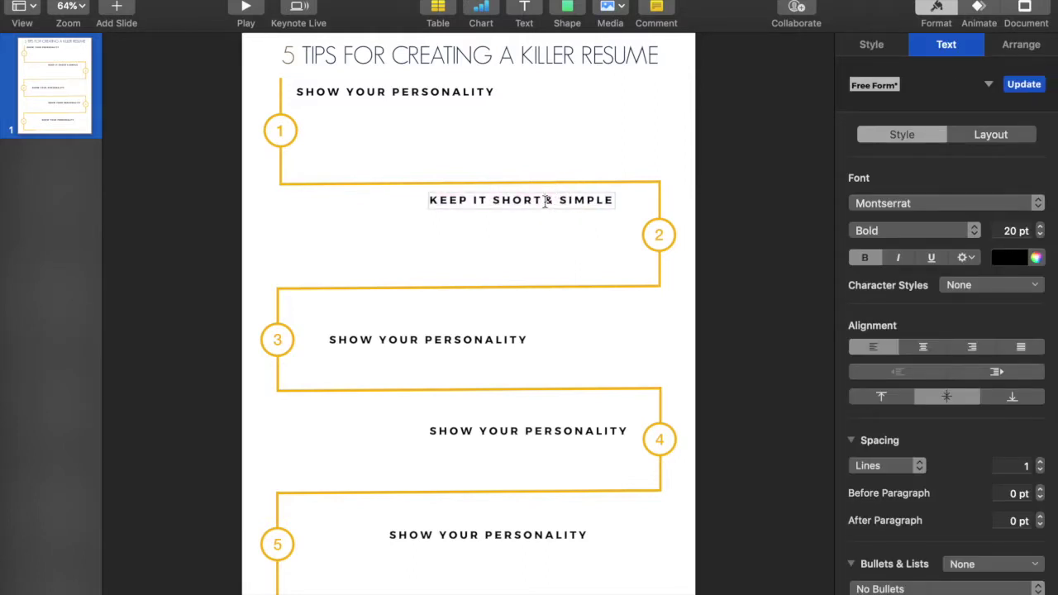
pyautogui.click(707, 194)
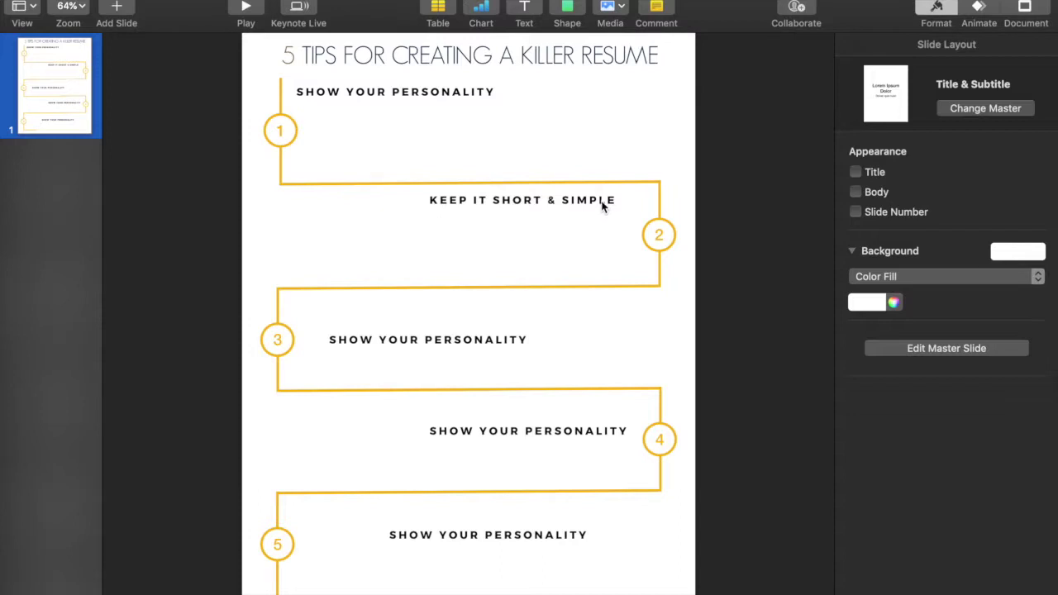
# Nudge the headings of tips 1 and 2 slightly to the right and down from the path
pyautogui.moveTo(600, 202); pyautogui.dragTo(615, 204)
pyautogui.moveTo(436, 95); pyautogui.dragTo(447, 96)
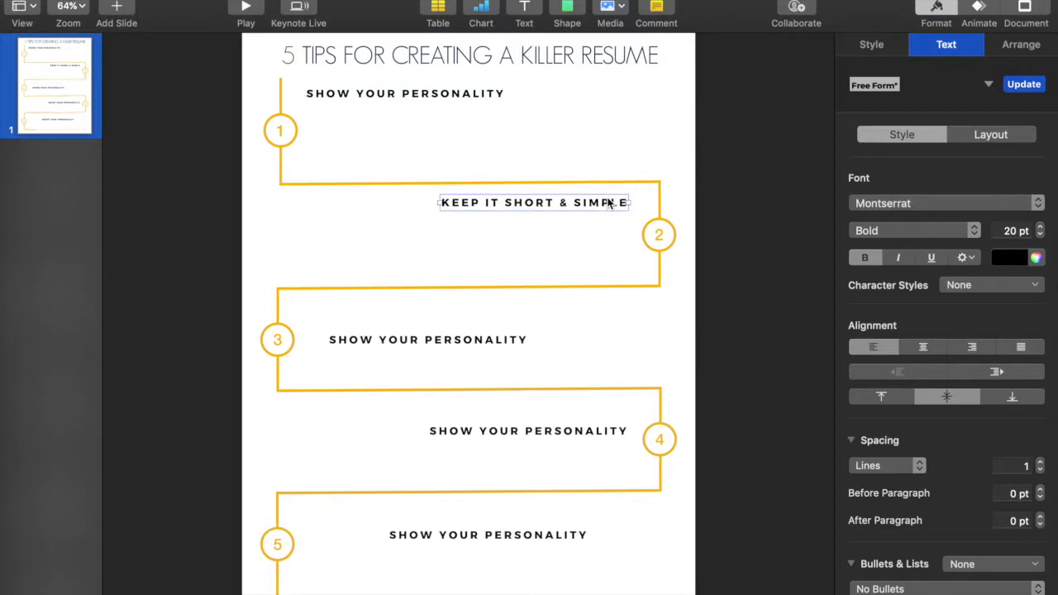
pyautogui.click(728, 187)
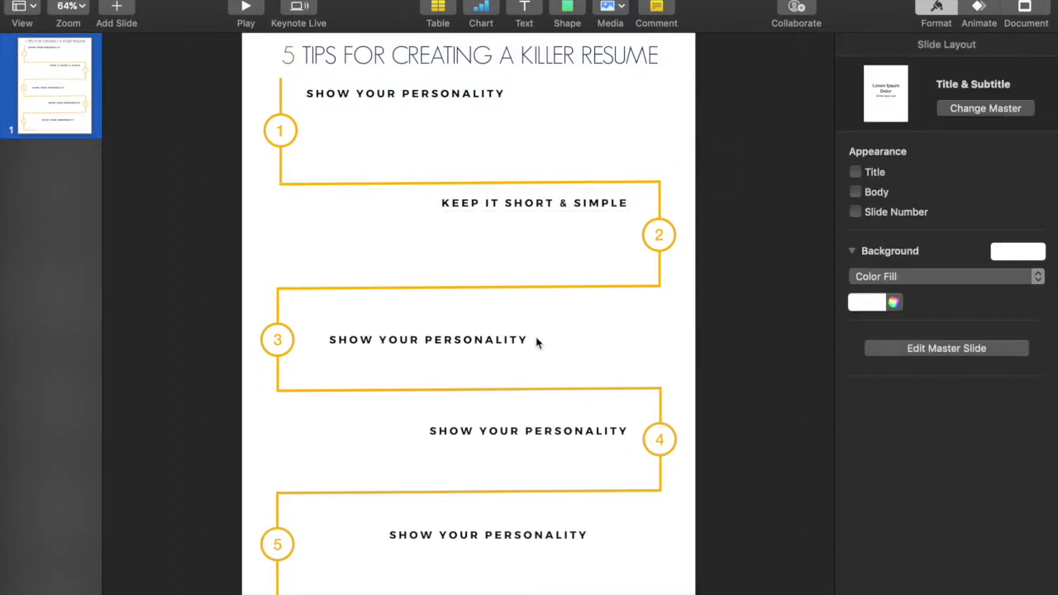
# Switch to the Word document, read the heading of tip 3, and return to the Keynote infographic
pyautogui.press('super+Tab')
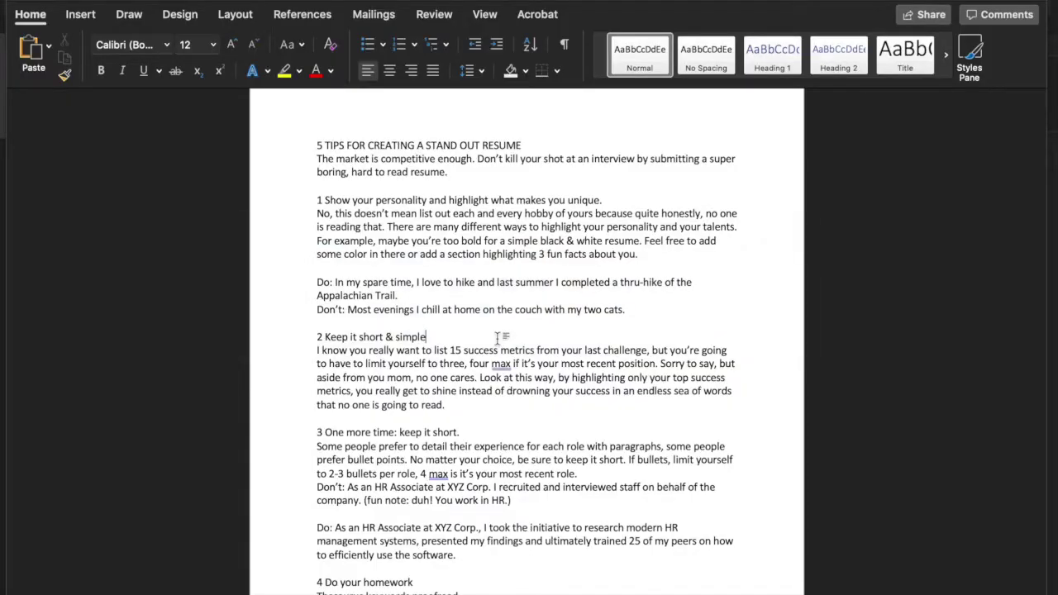
pyautogui.click(497, 337)
pyautogui.scroll(-3, 496, 339)
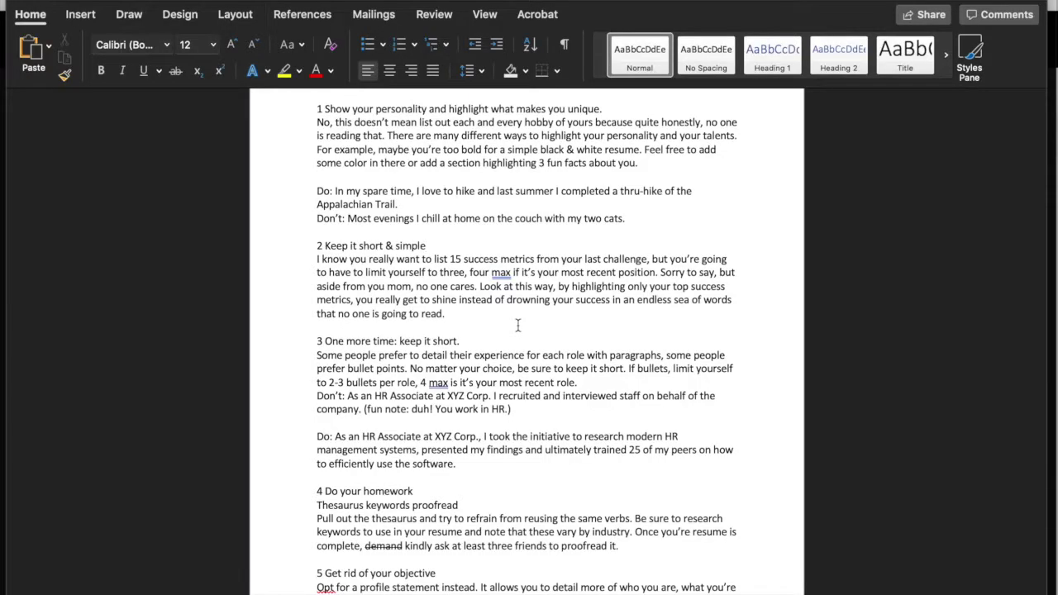
pyautogui.press('super+Tab')
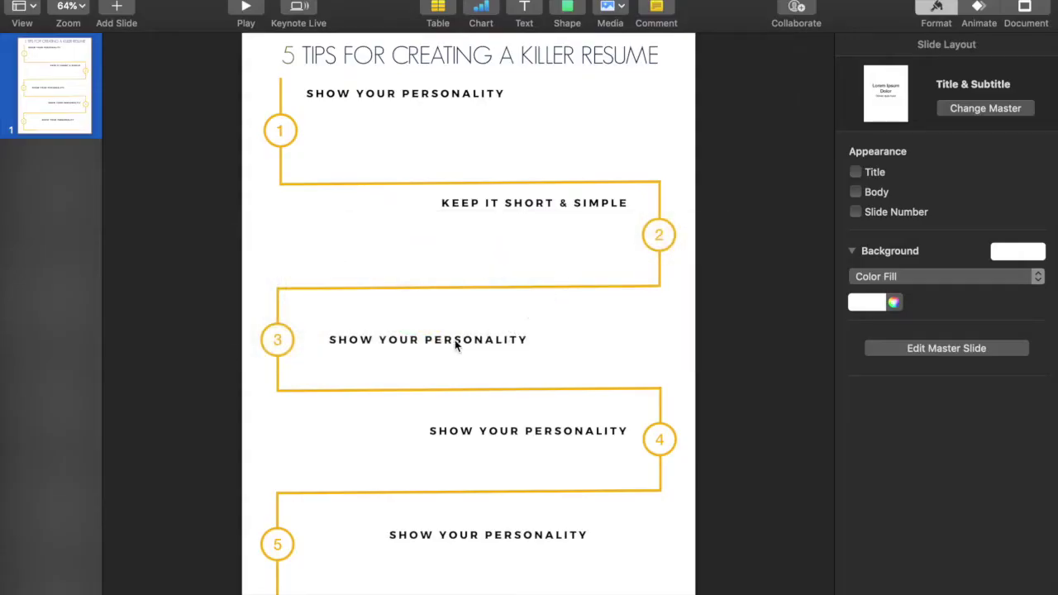
# Replace the heading beside circle 3 with the text "ONCE AGAIN : K"
pyautogui.click(455, 341)
pyautogui.click(541, 207)
pyautogui.click(447, 345)
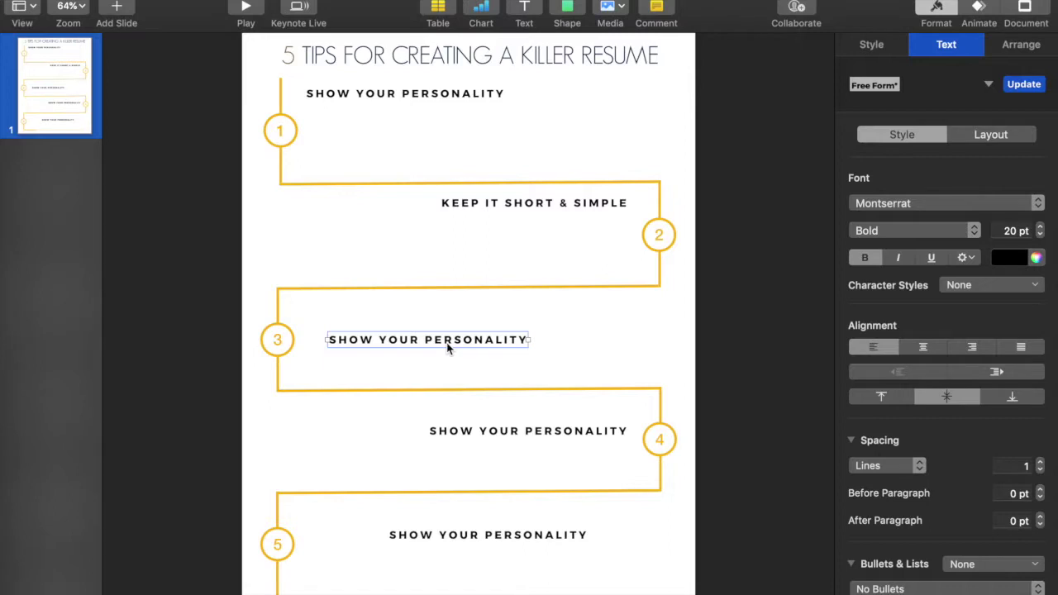
pyautogui.write('ON')
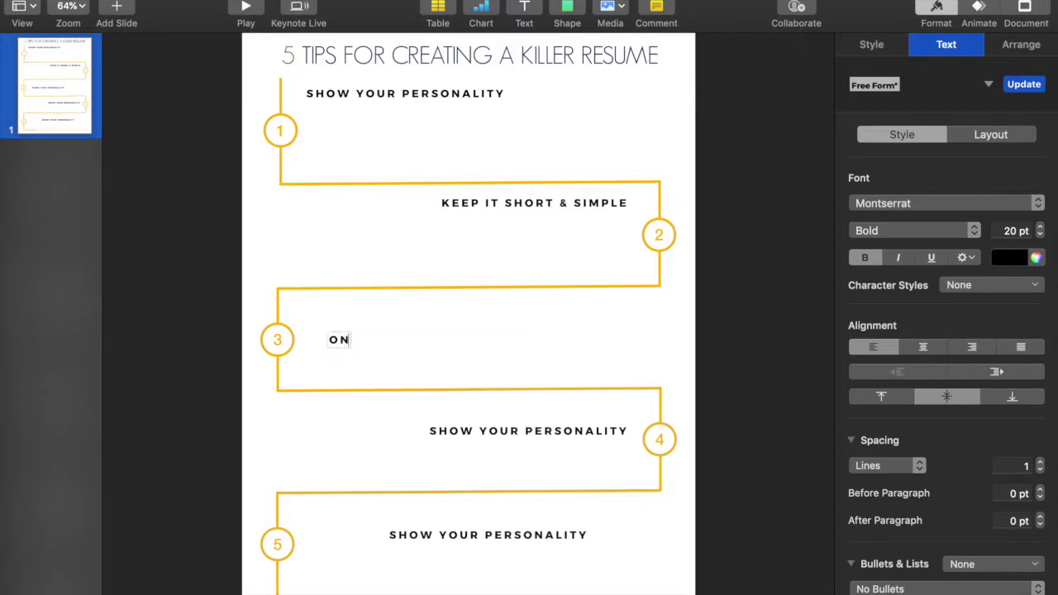
pyautogui.write('CE AGAIN')
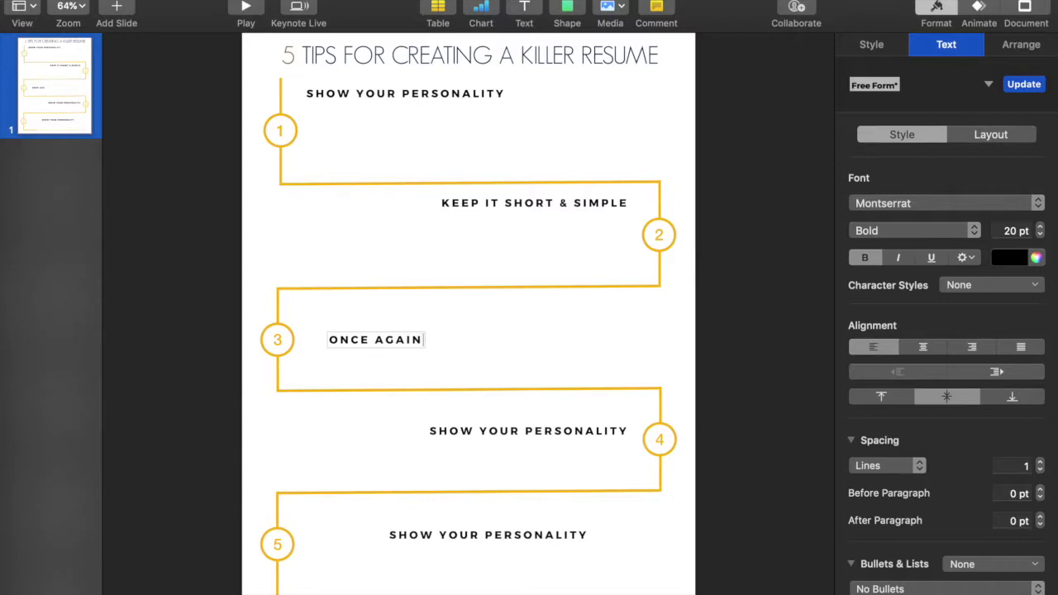
pyautogui.write(' : K')
pyautogui.press('BackSpace')
# Tighten the gaps before and after the ampersand in the "KEEP IT SHORT & SIMPLE" heading
pyautogui.click(559, 205)
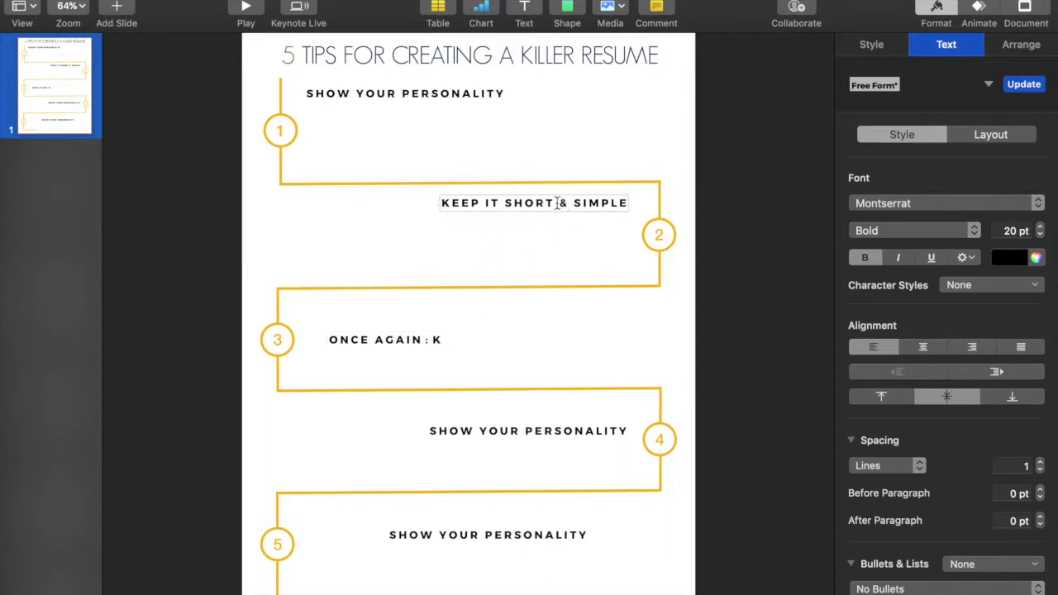
pyautogui.press('BackSpace')
pyautogui.click(570, 205)
pyautogui.press('BackSpace')
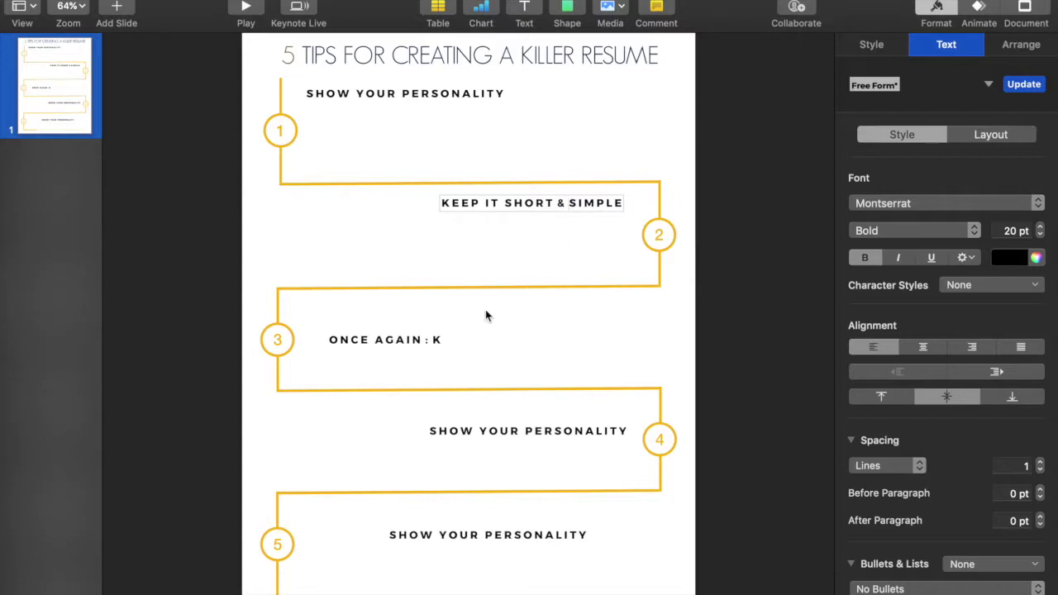
# Complete the tip 3 heading as "ONCE AGAIN : KEEP IT SHORT" and move it up and closer to the path
pyautogui.click(457, 344)
pyautogui.doubleClick(442, 339)
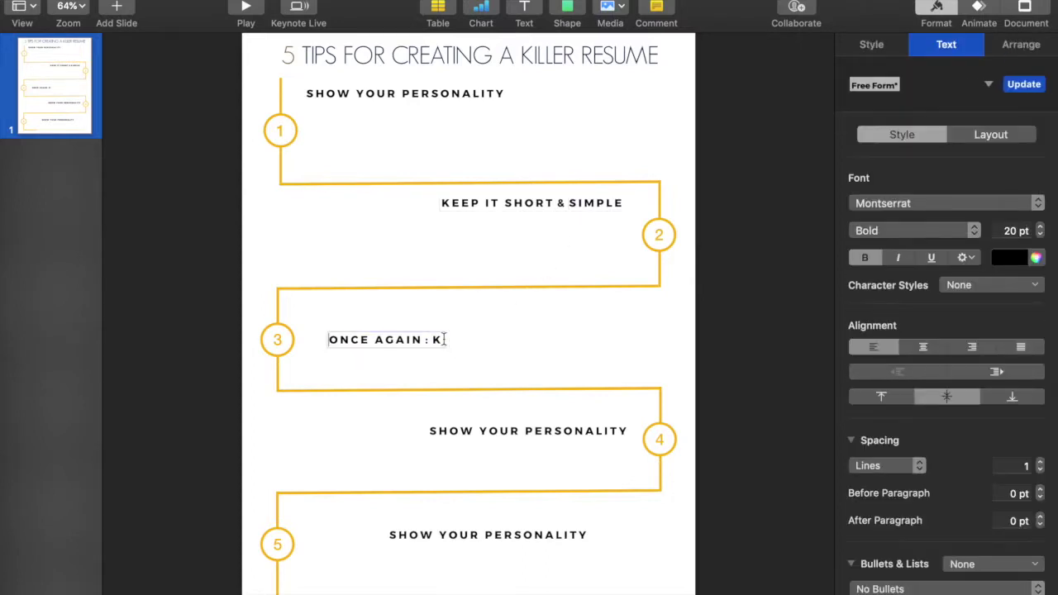
pyautogui.write('EEPIT')
pyautogui.press('BackSpace')
pyautogui.write('T')
pyautogui.press('BackSpace')
pyautogui.press('BackSpace')
pyautogui.write('IT S')
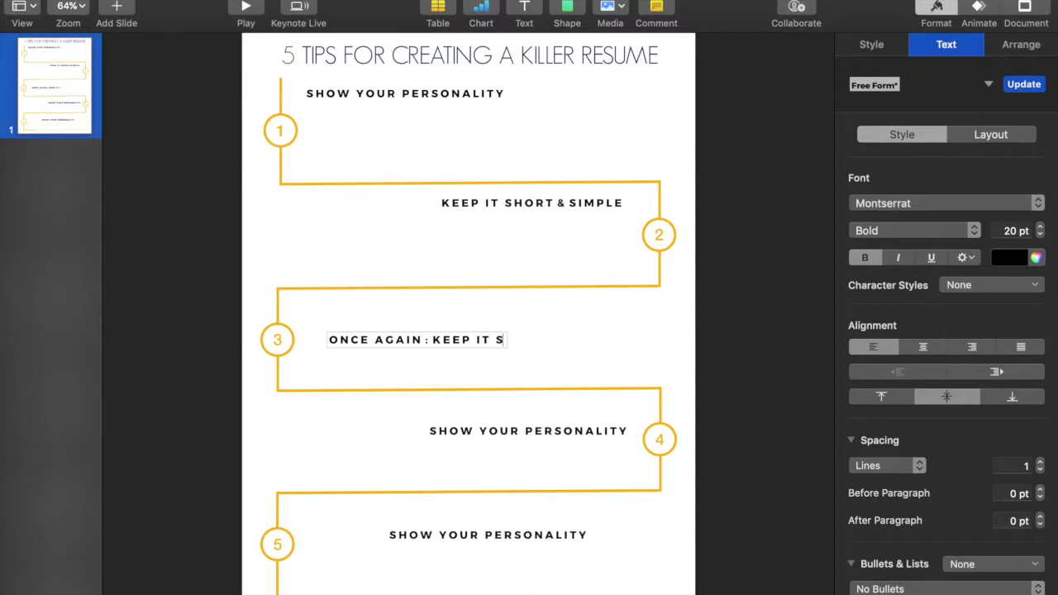
pyautogui.write('HORT')
pyautogui.click(578, 366)
pyautogui.moveTo(524, 340); pyautogui.dragTo(506, 313)
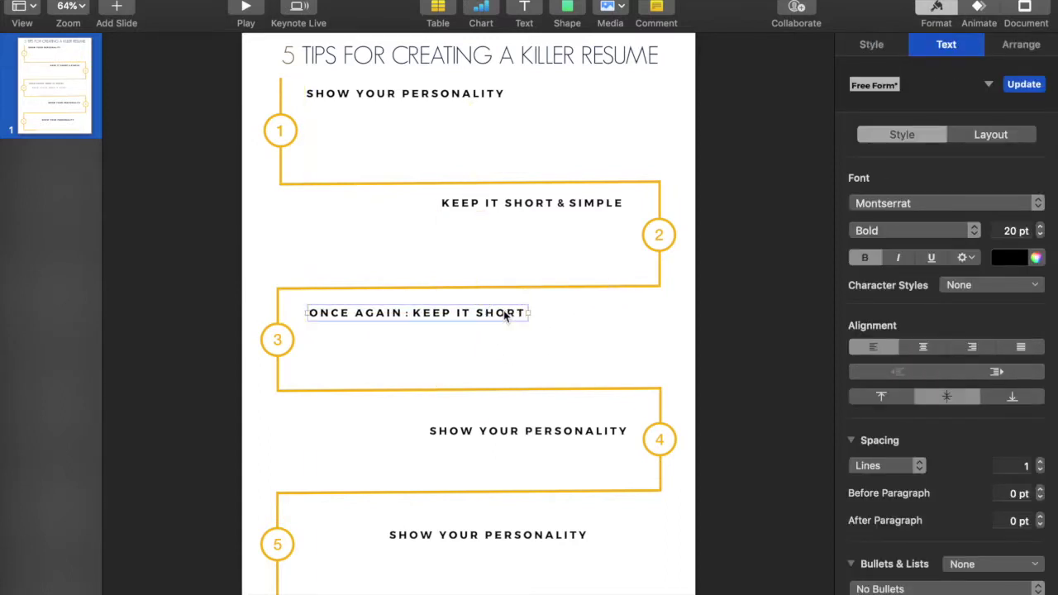
# Check the tip 4 title in the Word document and replace the infographic's heading beside circle 4 with "DO YOUR HOMEWORK"
pyautogui.click(566, 442)
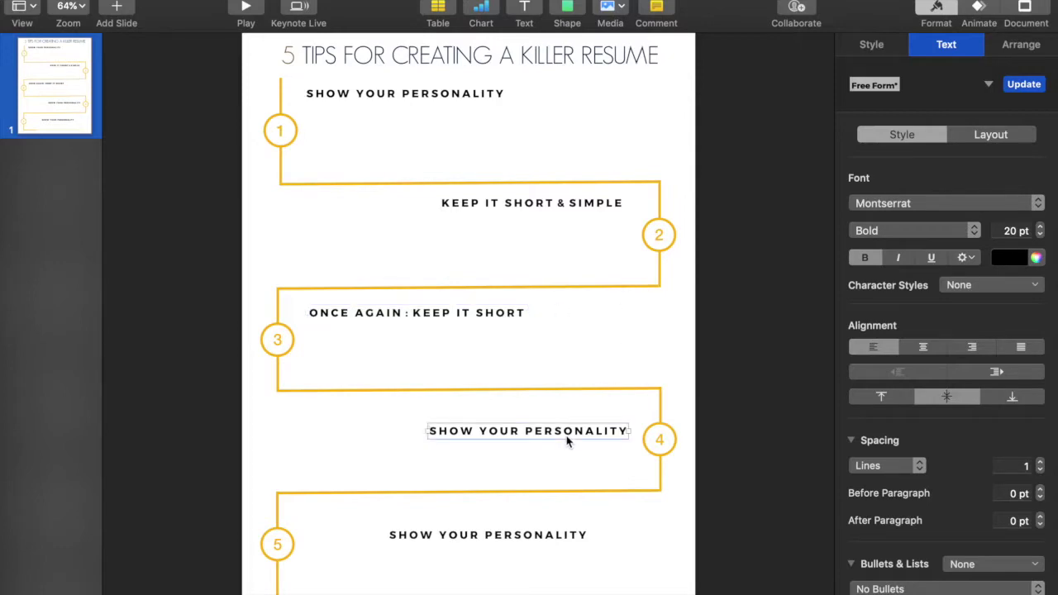
pyautogui.press('super+Tab')
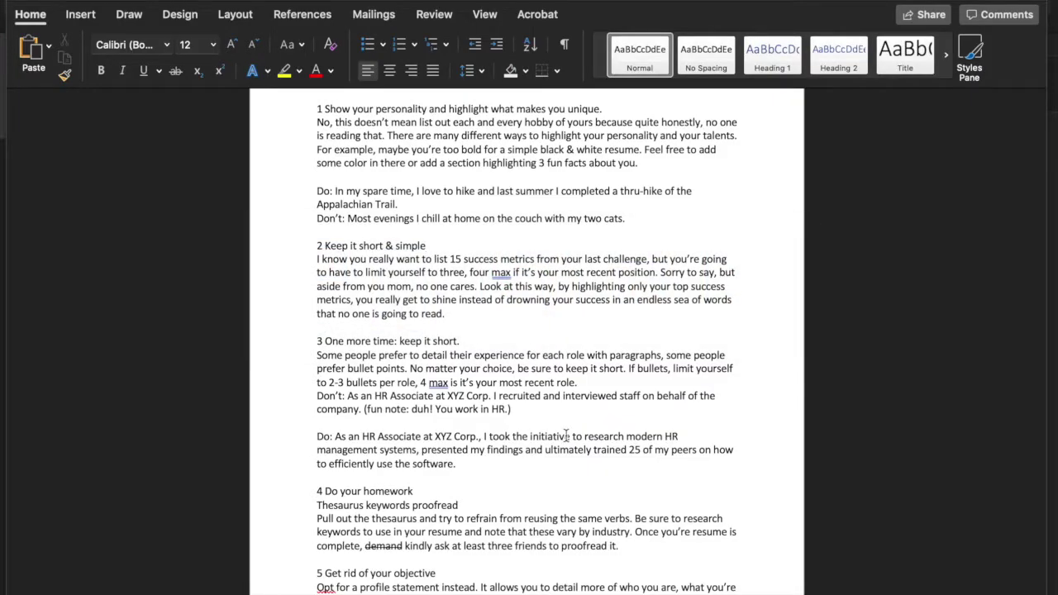
pyautogui.scroll(-5, 567, 436)
pyautogui.press('super+Tab')
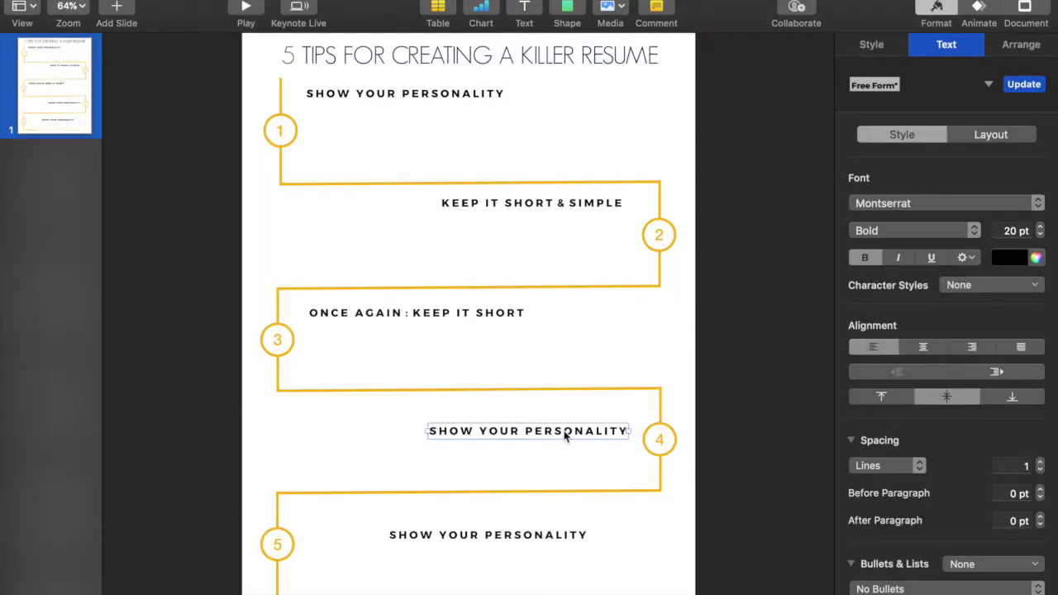
pyautogui.write('DO')
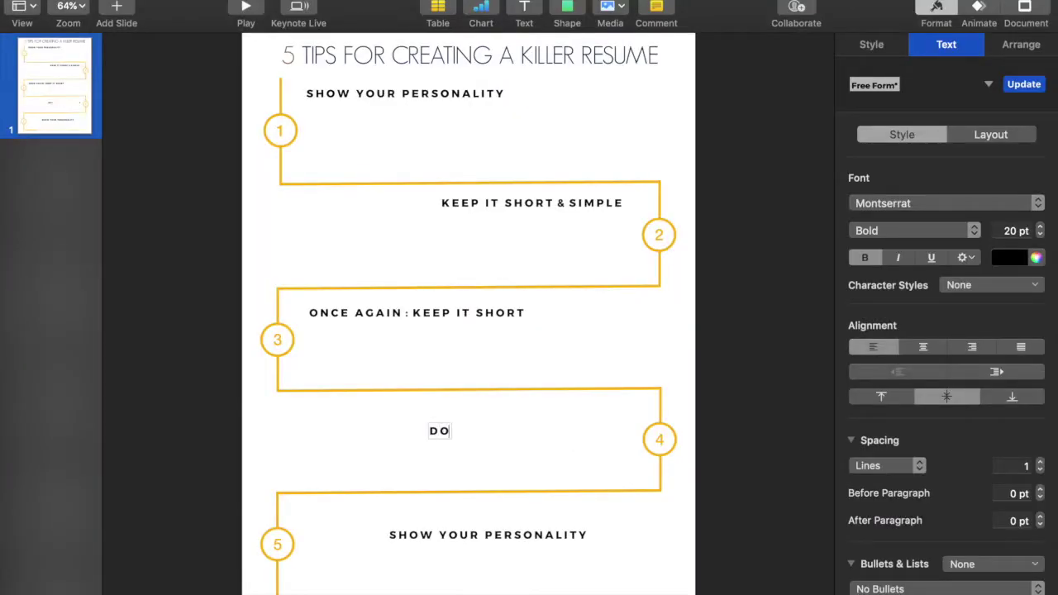
pyautogui.write(' YOUR HOMEWORK')
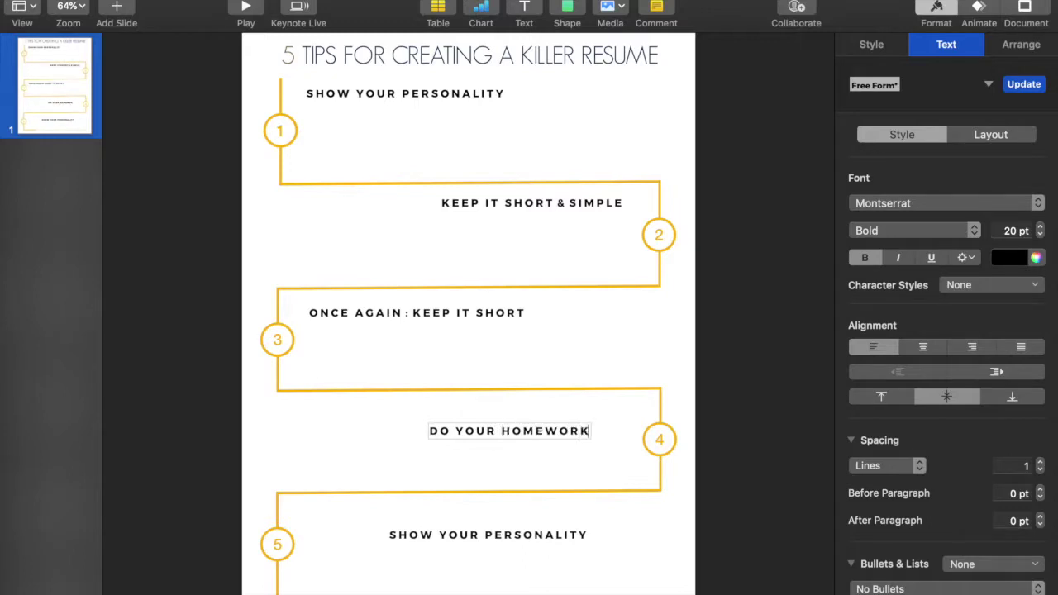
pyautogui.click(724, 431)
# Replace the heading beside circle 5 with "GET RID OF YOUR OBJECTIVE STATEMENT" and place it just below the path, near circle 5
pyautogui.click(548, 537)
pyautogui.tripleClick(552, 535)
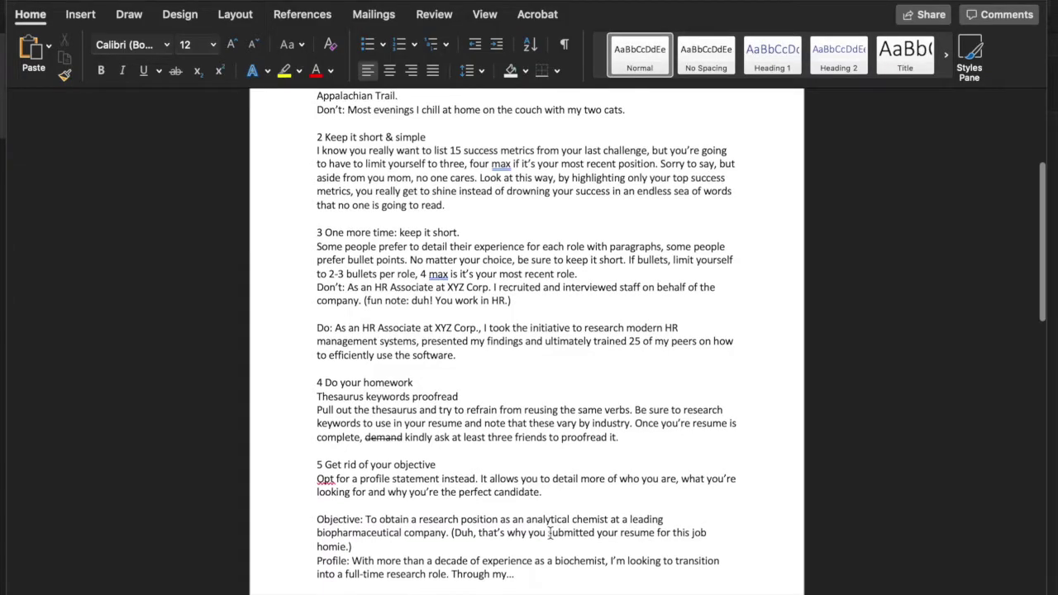
pyautogui.scroll(-2, 529, 331)
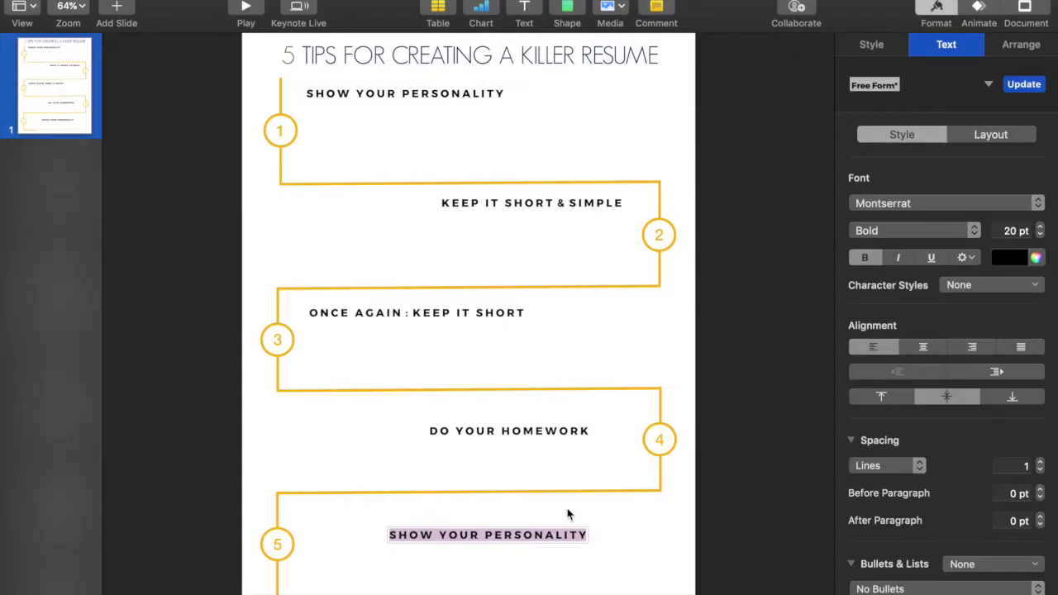
pyautogui.write('GET')
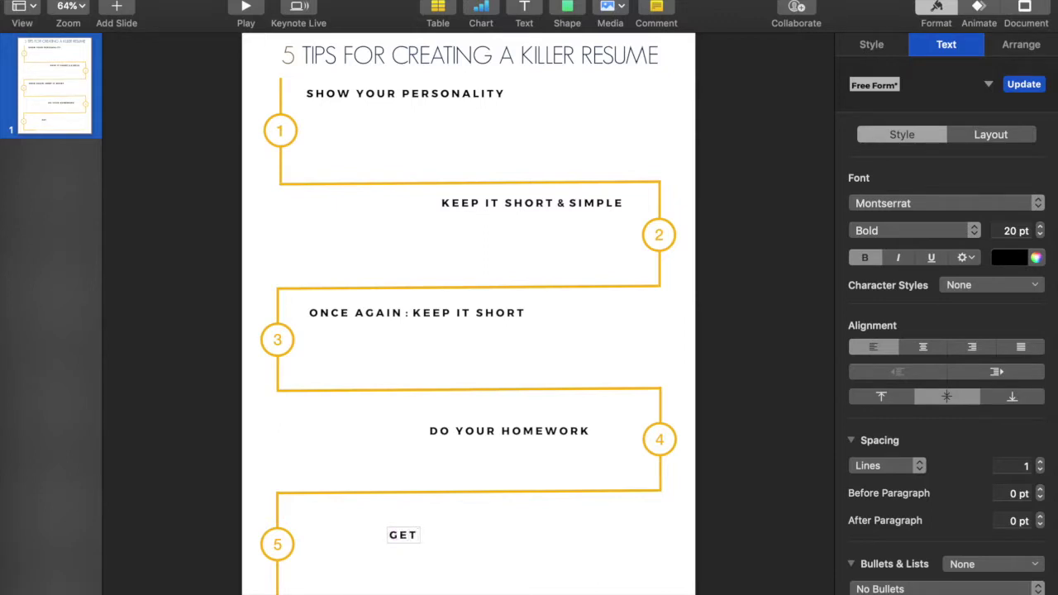
pyautogui.write(' RID OF YOU')
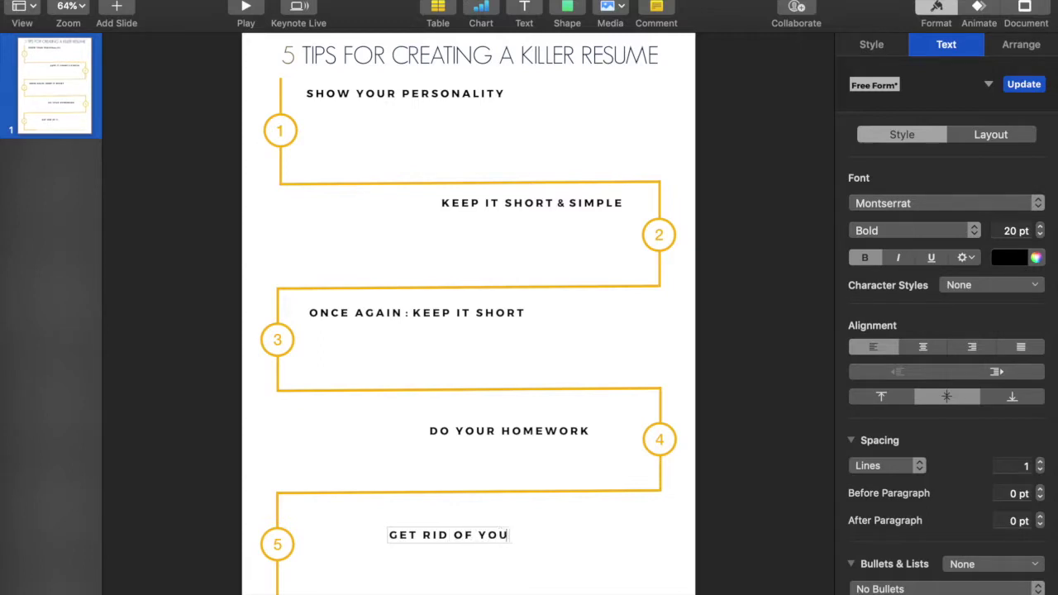
pyautogui.write('R OBJE')
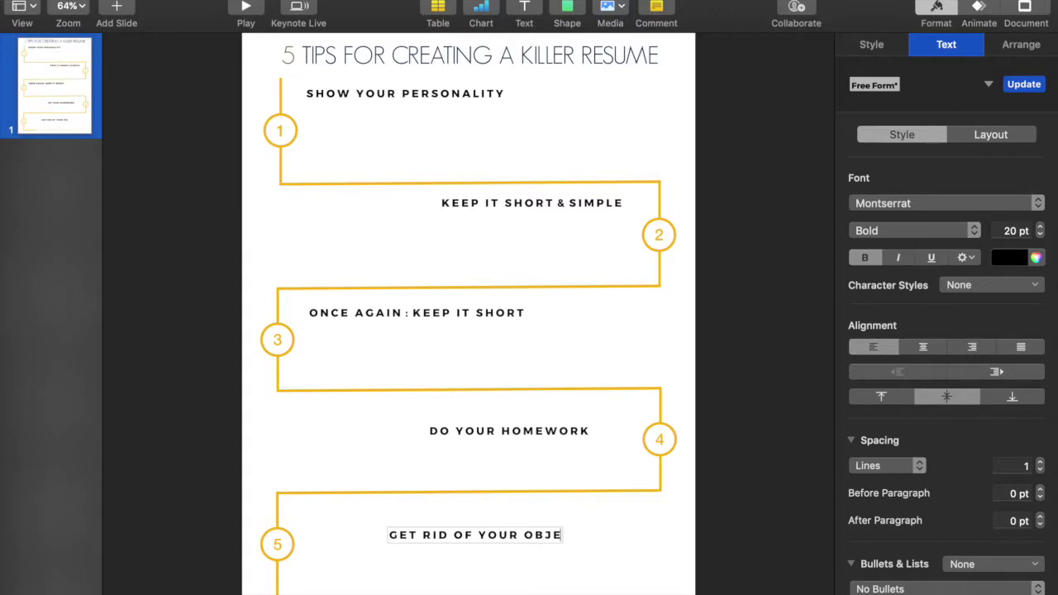
pyautogui.write('CTIVE S')
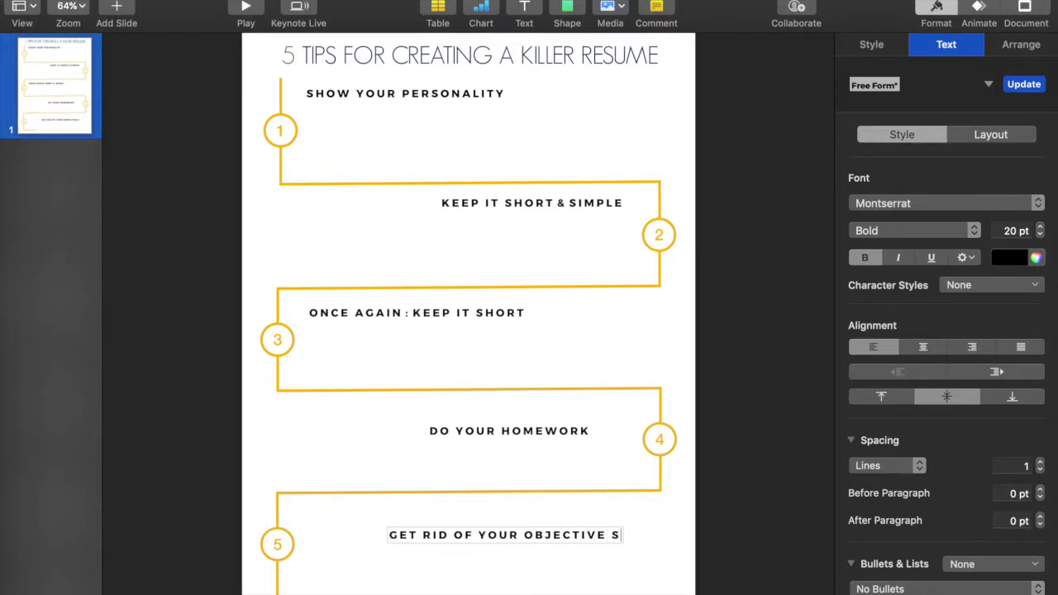
pyautogui.write('TATEMENT')
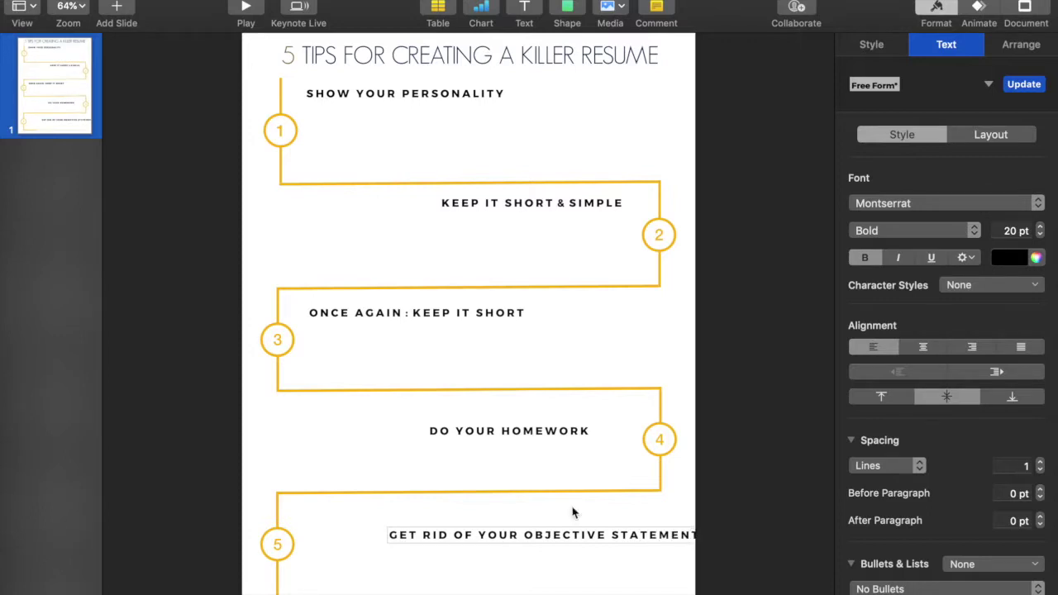
pyautogui.click(686, 501)
pyautogui.moveTo(647, 537); pyautogui.dragTo(567, 518)
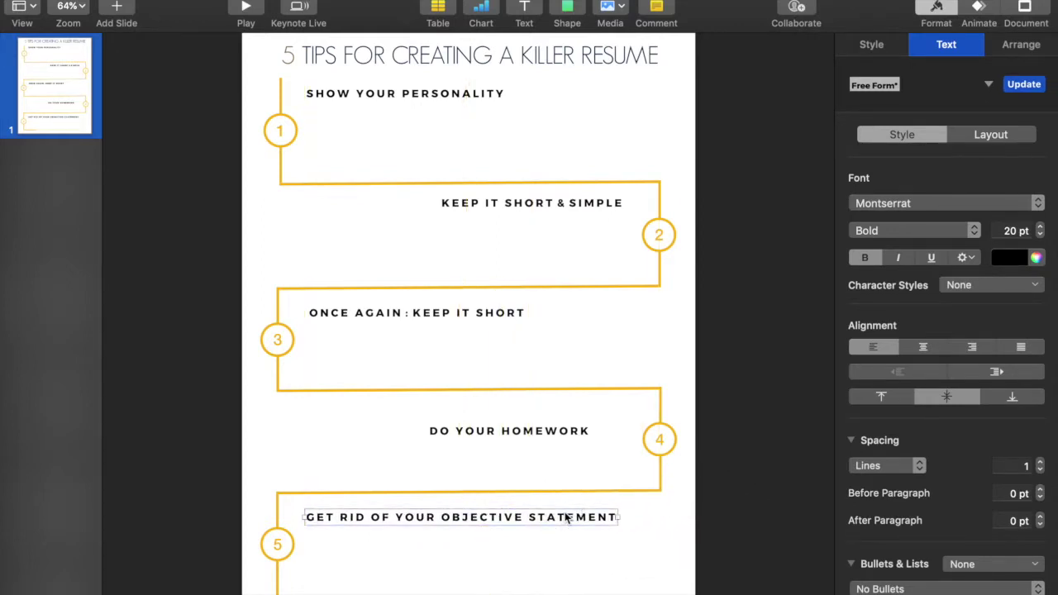
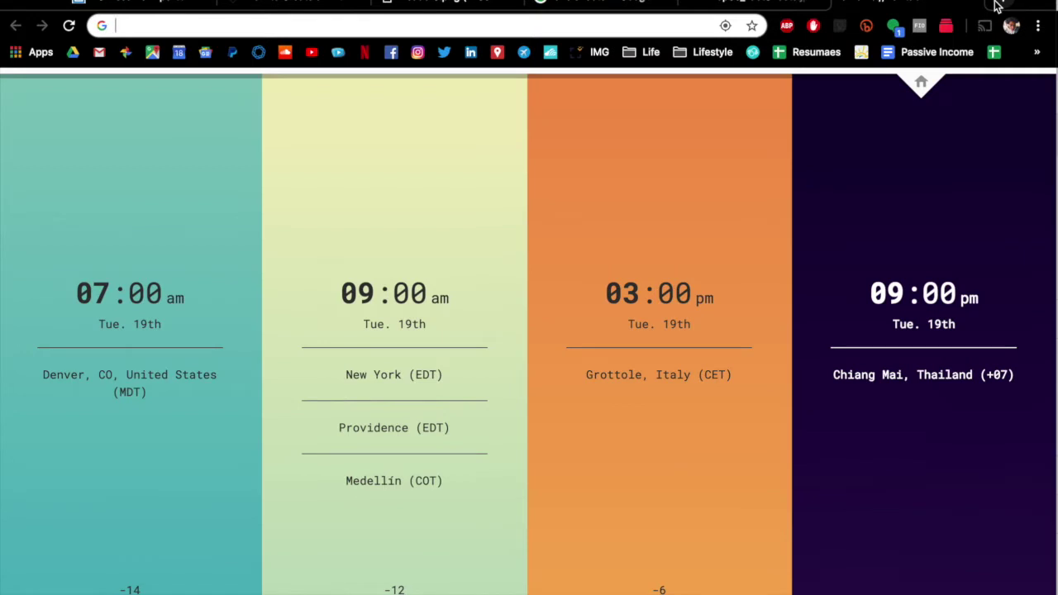
# Switch to the Chrome browser, open the Icons8 site and search its icons for "thumbs"
pyautogui.write('icon')
pyautogui.press('Return')
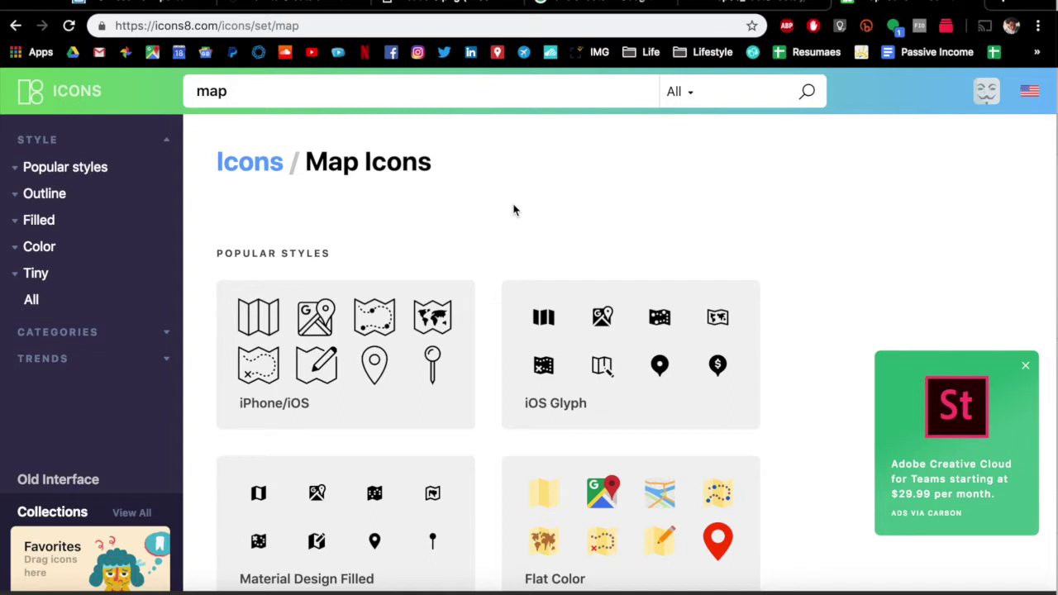
pyautogui.click(423, 96)
pyautogui.press('super+a')
pyautogui.write('thungs')
pyautogui.press('BackSpace')
pyautogui.press('BackSpace')
pyautogui.press('BackSpace')
pyautogui.write('n')
pyautogui.press('BackSpace')
pyautogui.write('mbs')
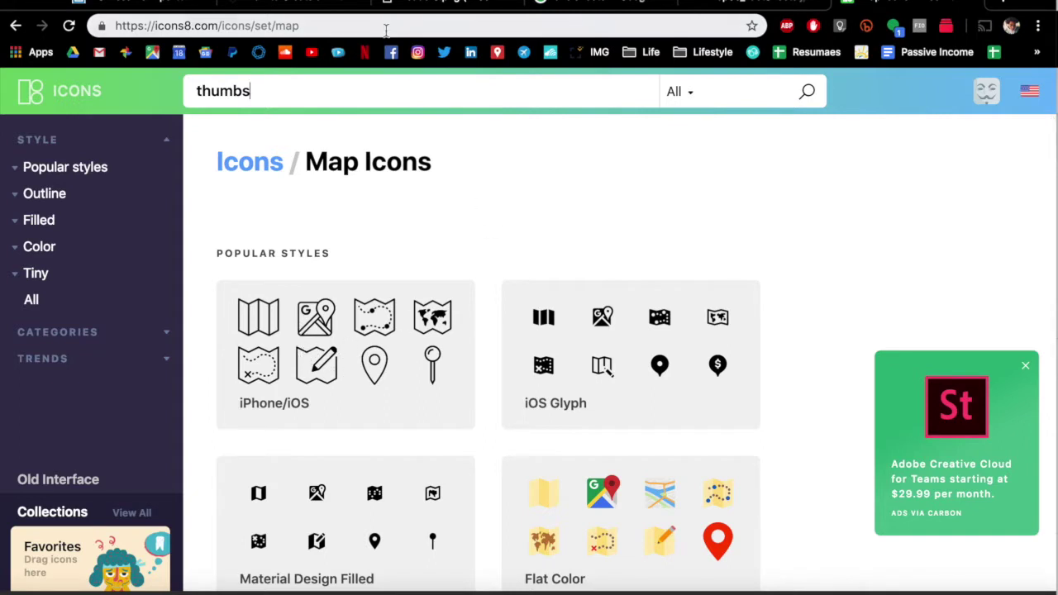
pyautogui.press('Return')
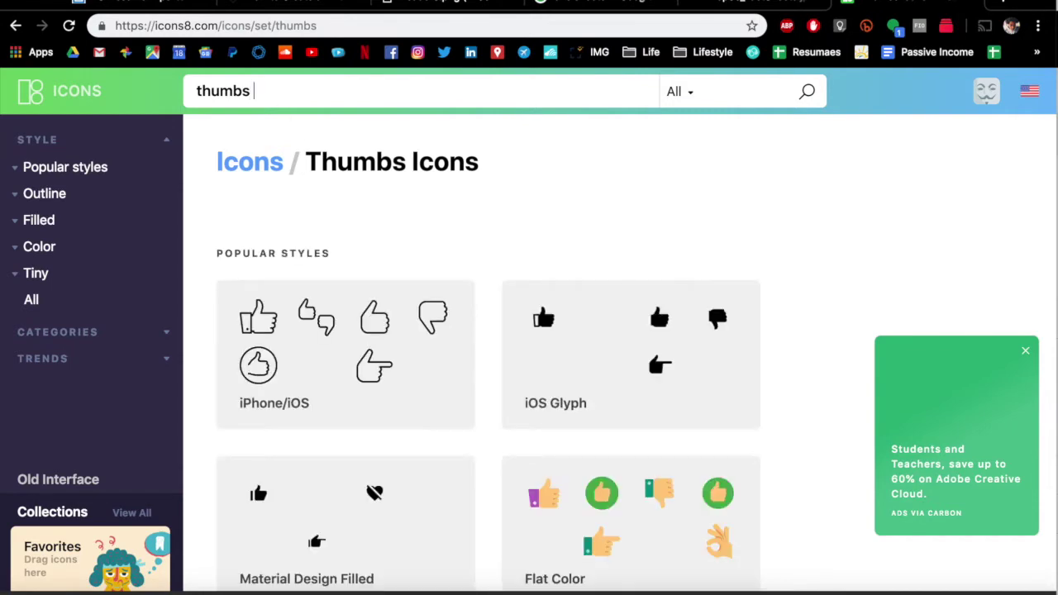
# Open the iOS-style set of thumbs icons, dismiss the advertisement and compare the icons with the Keynote infographic
pyautogui.click(367, 318)
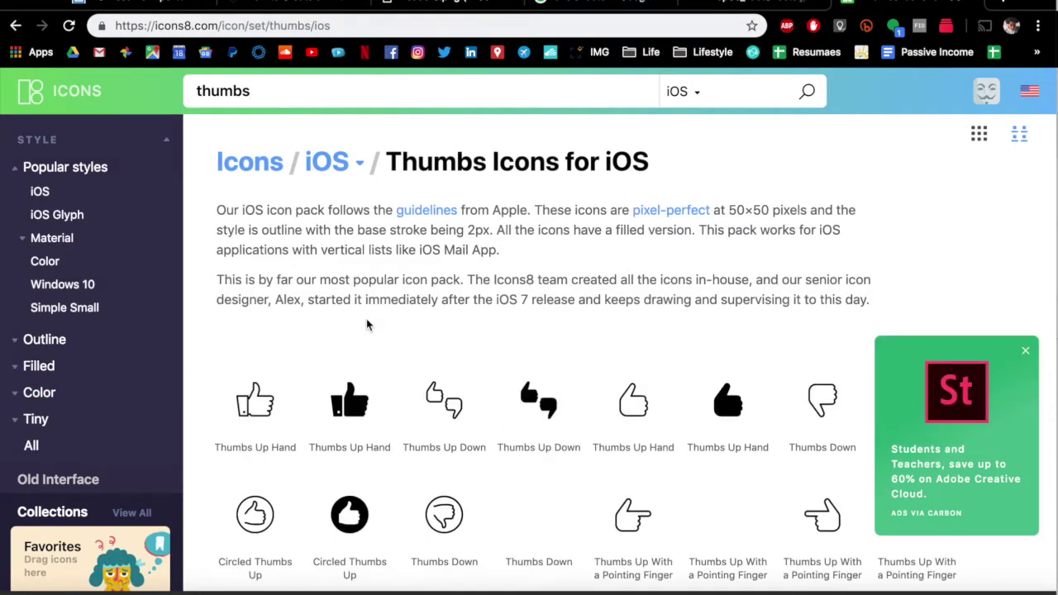
pyautogui.scroll(-1, 367, 324)
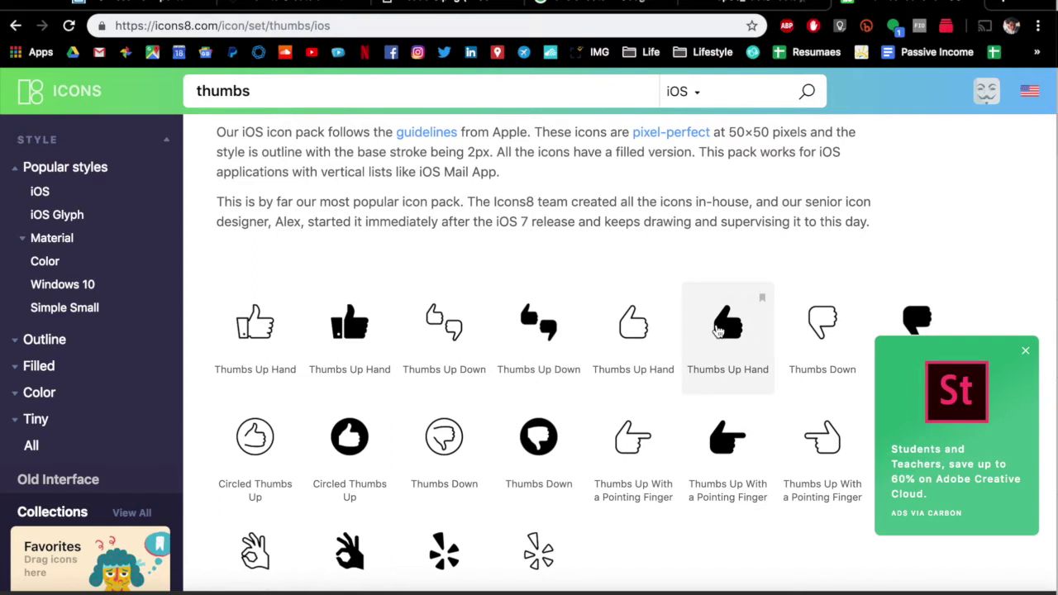
pyautogui.click(1026, 351)
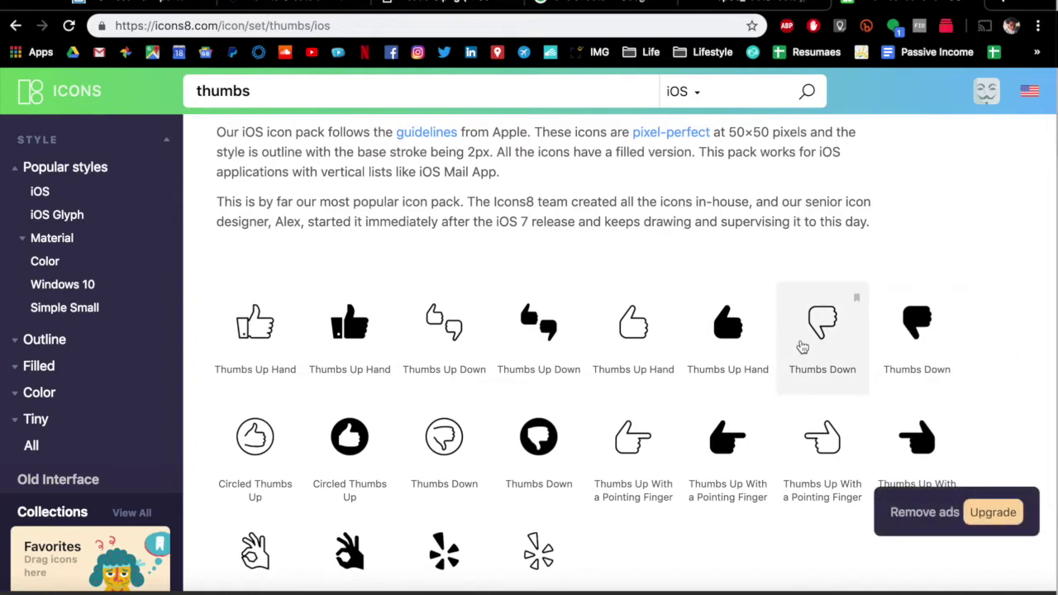
pyautogui.scroll(-2, 797, 357)
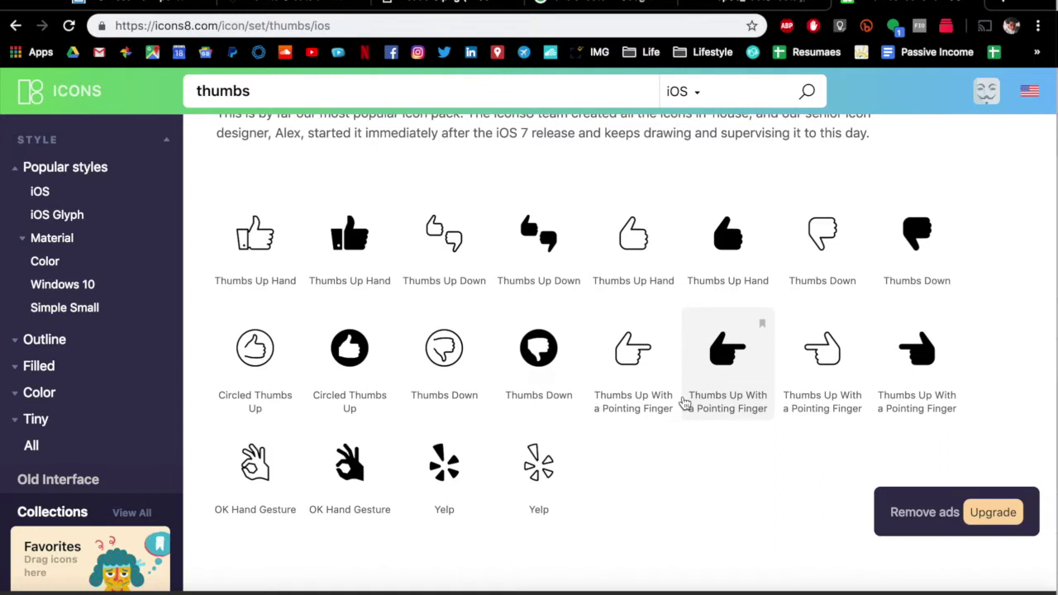
pyautogui.scroll(1, 685, 403)
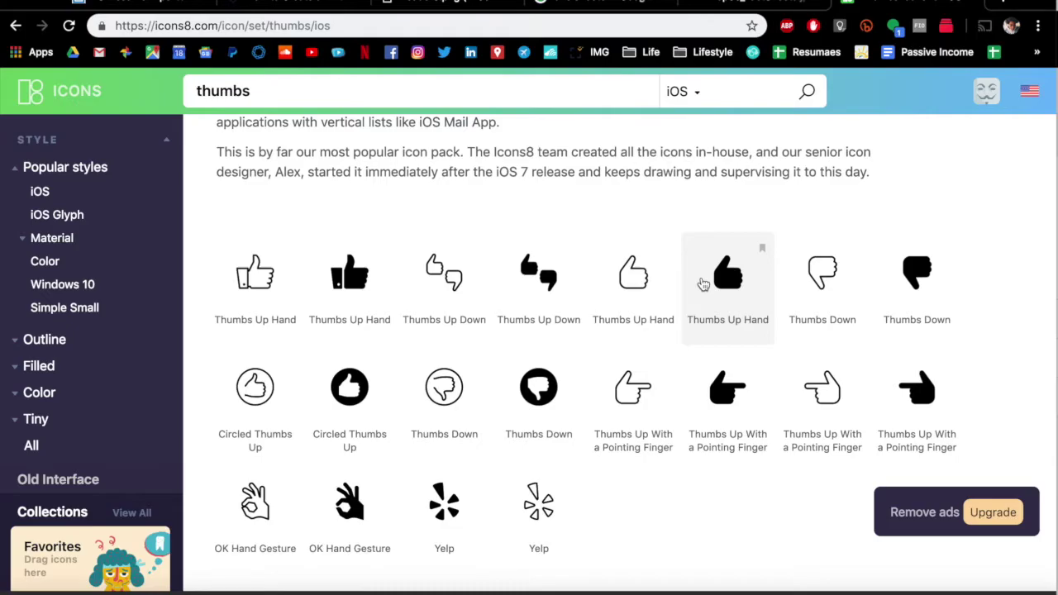
pyautogui.press('super+Tab')
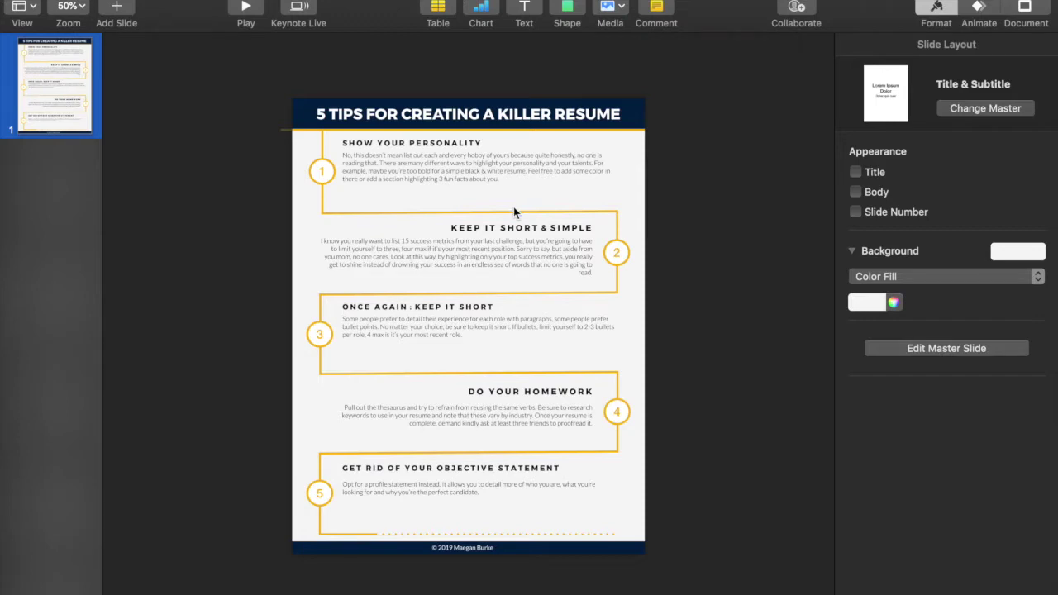
pyautogui.press('super+Tab')
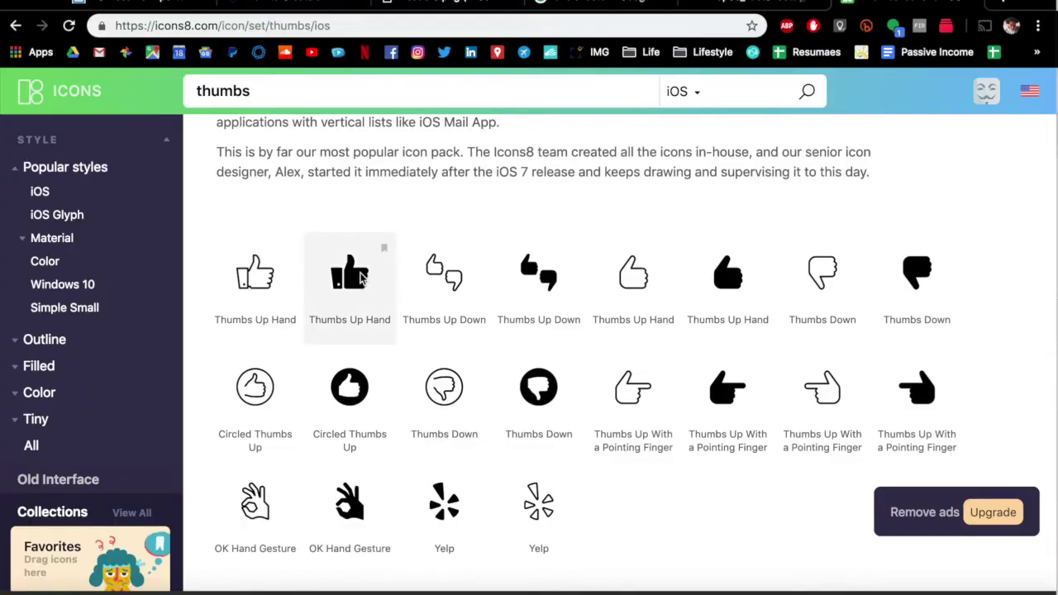
# Switch to Keynote and get the hex color code of the title banner's fill from the RGB sliders
pyautogui.press('super+Tab')
pyautogui.click(638, 118)
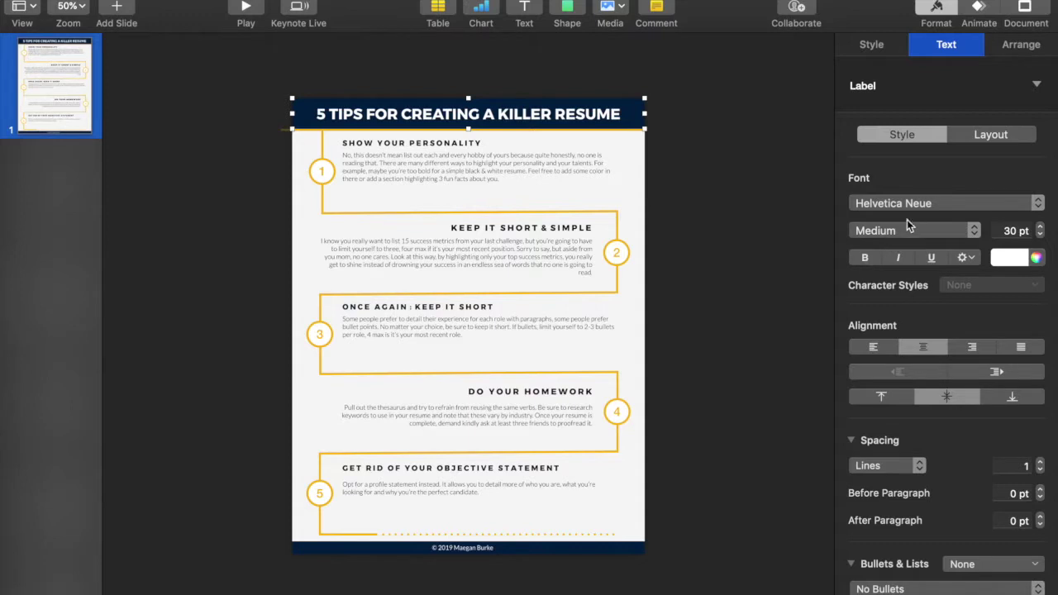
pyautogui.click(882, 47)
pyautogui.click(895, 279)
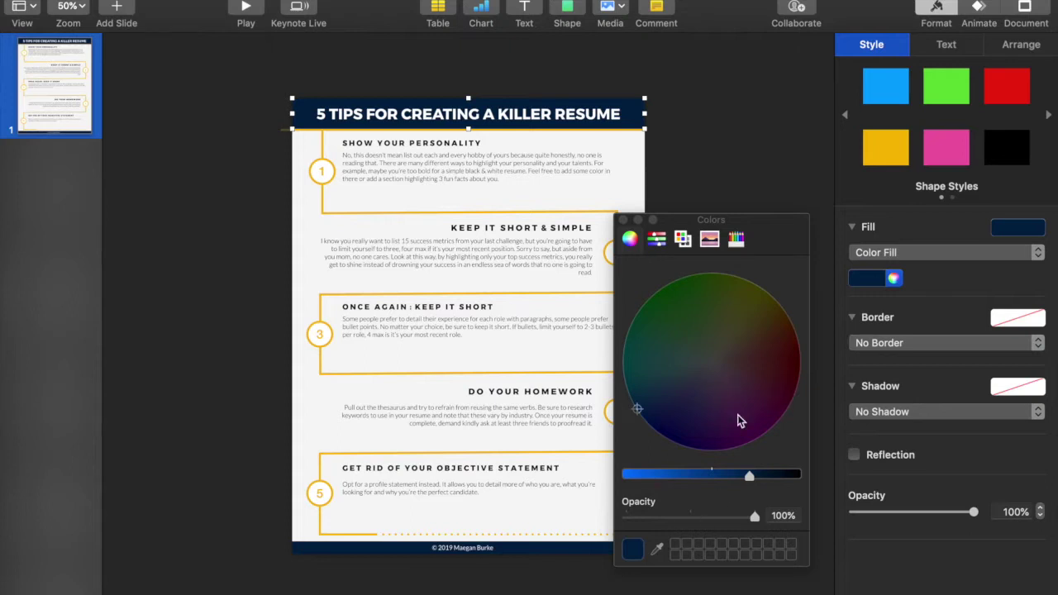
pyautogui.moveTo(750, 477); pyautogui.dragTo(673, 477)
pyautogui.press('super+z')
pyautogui.click(659, 242)
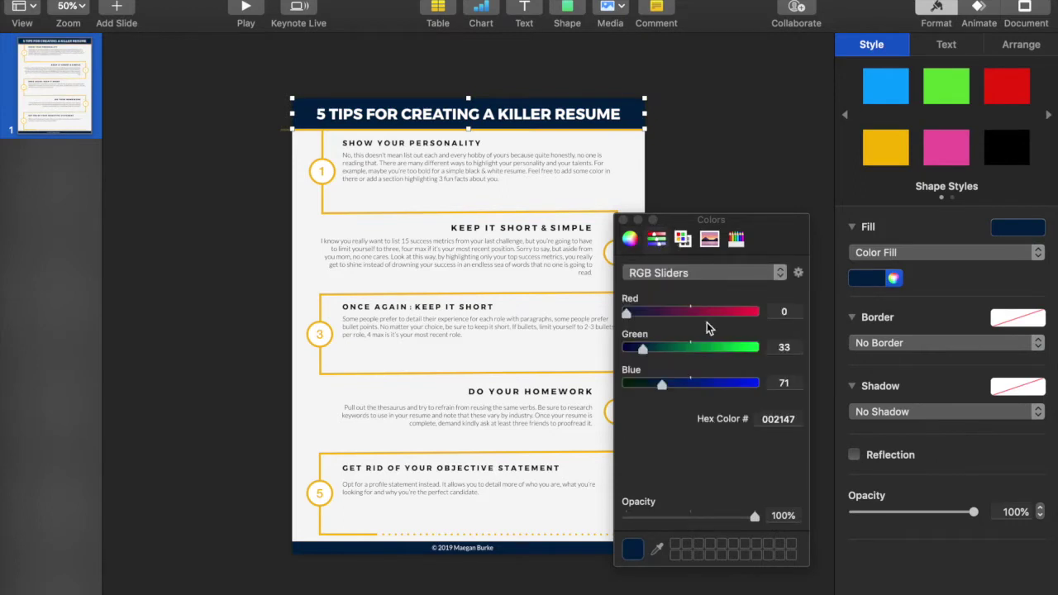
pyautogui.click(780, 421)
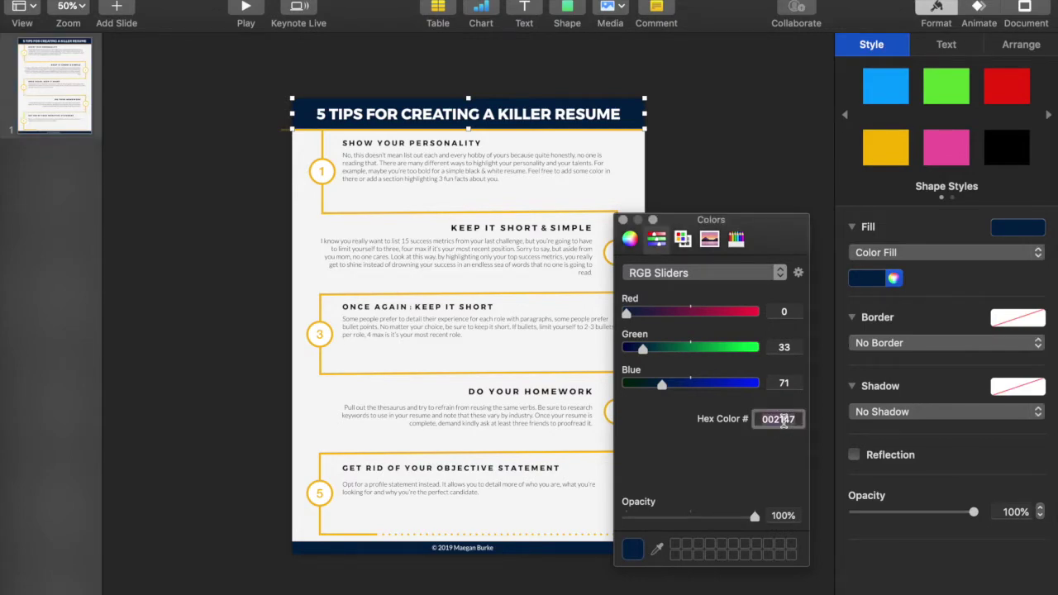
# Switch to Chrome, open the filled Circled Thumbs Up icon on Icons8 and recolor it to #002147
pyautogui.press('super+Tab')
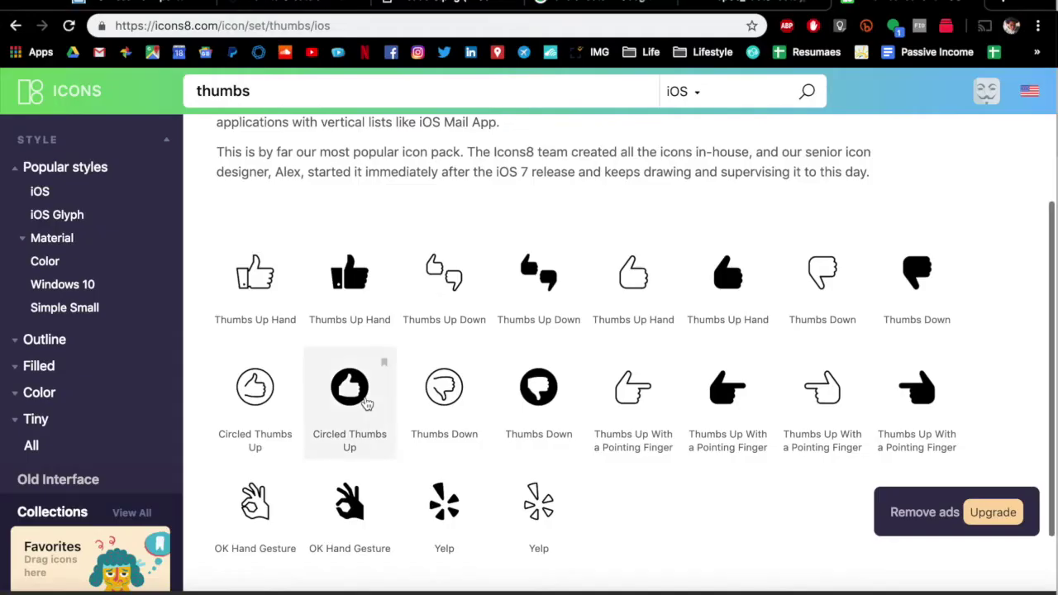
pyautogui.click(367, 403)
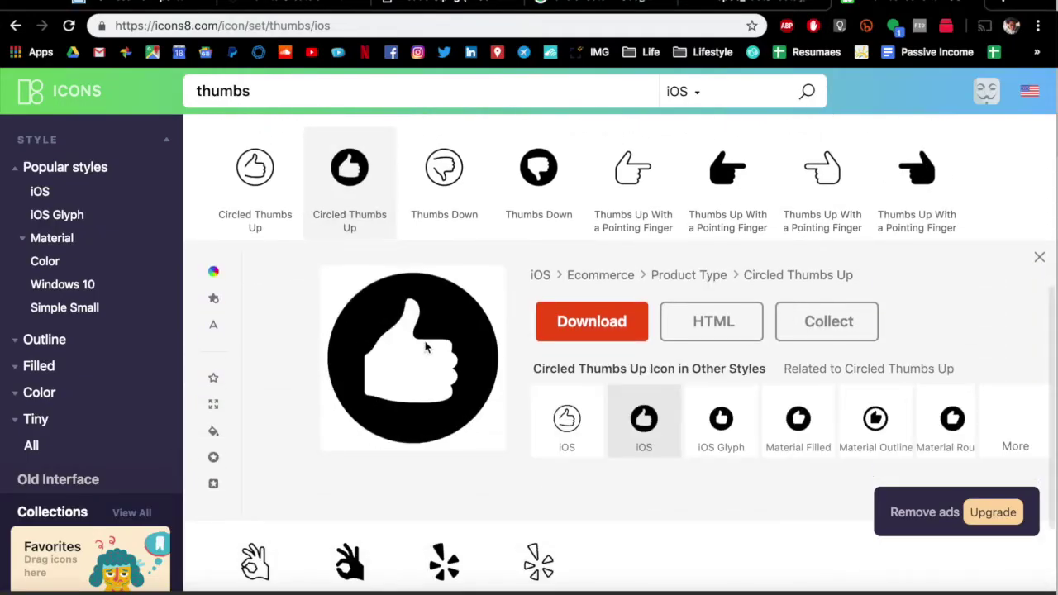
pyautogui.moveTo(205, 291)
pyautogui.click(214, 277)
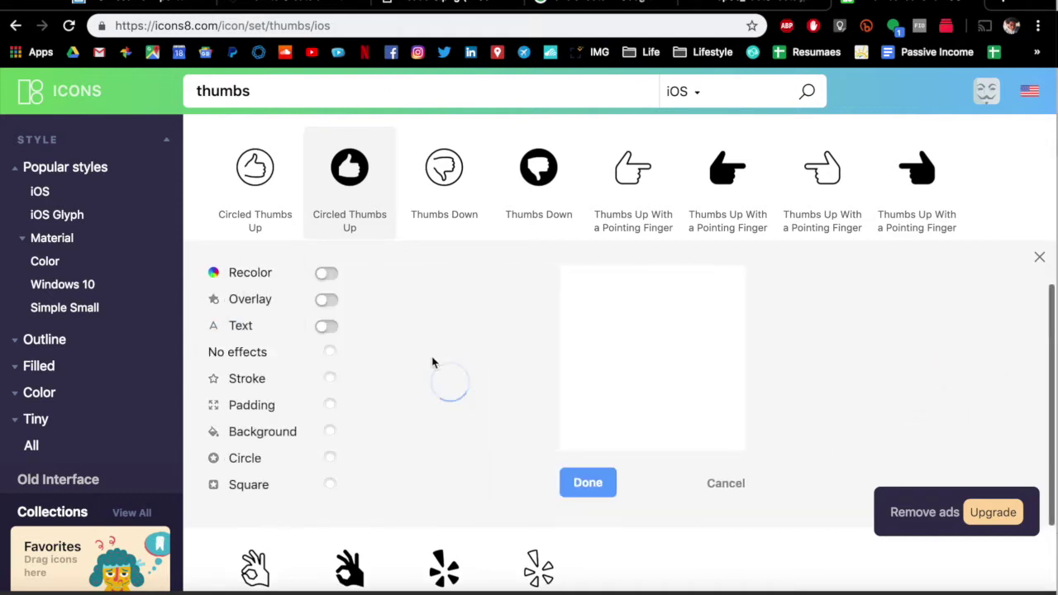
pyautogui.doubleClick(399, 440)
pyautogui.write('002147')
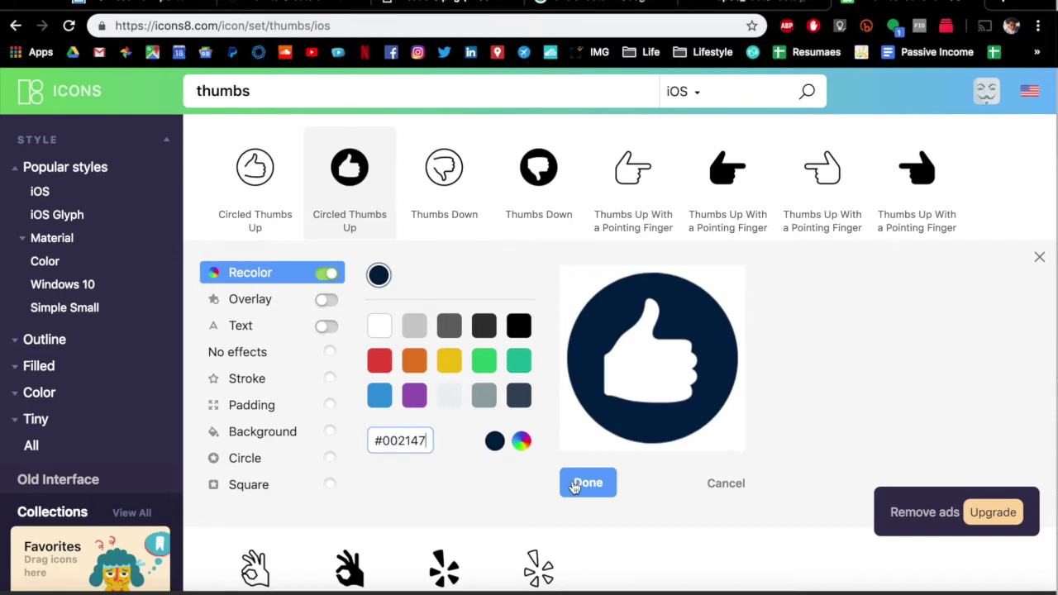
pyautogui.click(579, 487)
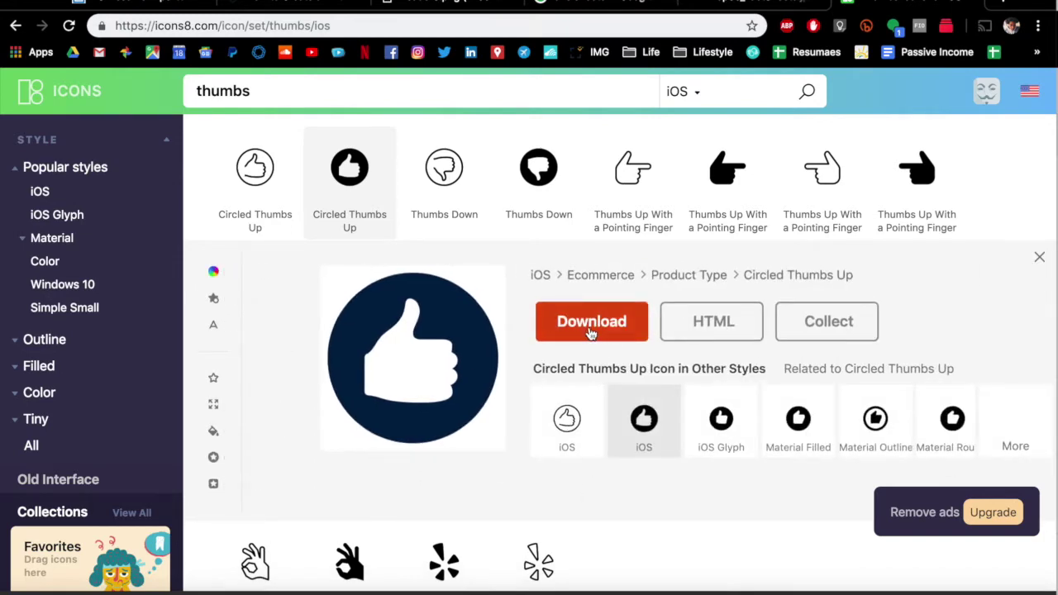
# Download the recolored Circled Thumbs Up icon as a 100px PNG, return to Keynote and close the Colors window
pyautogui.click(590, 333)
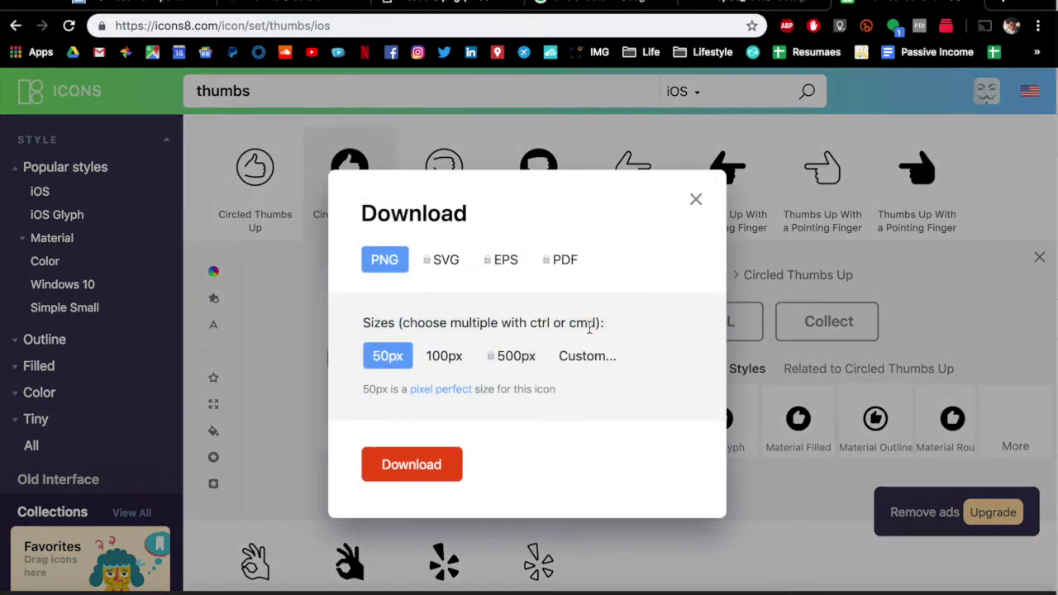
pyautogui.click(444, 361)
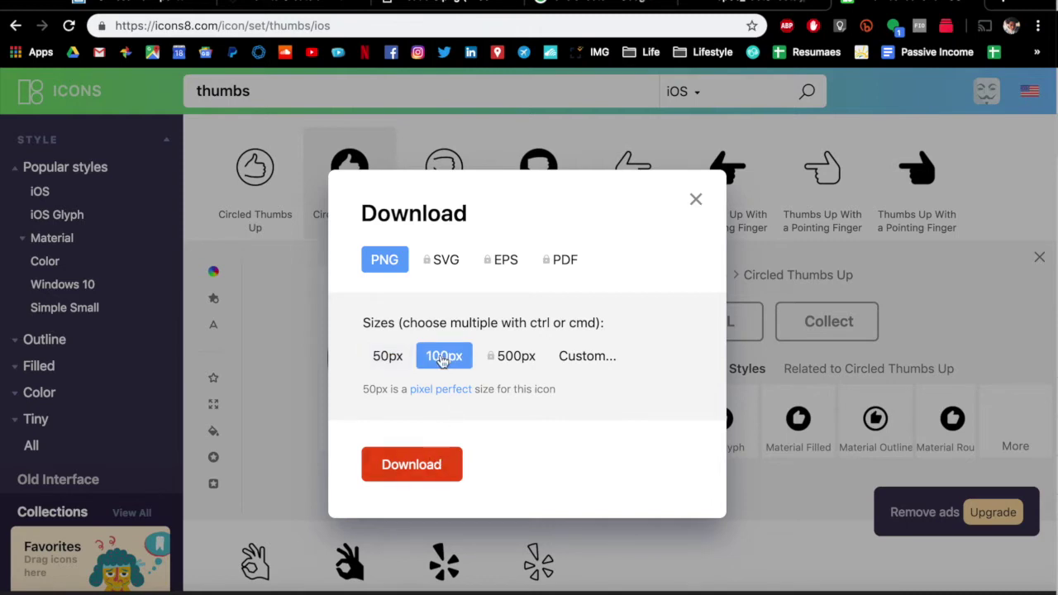
pyautogui.click(430, 467)
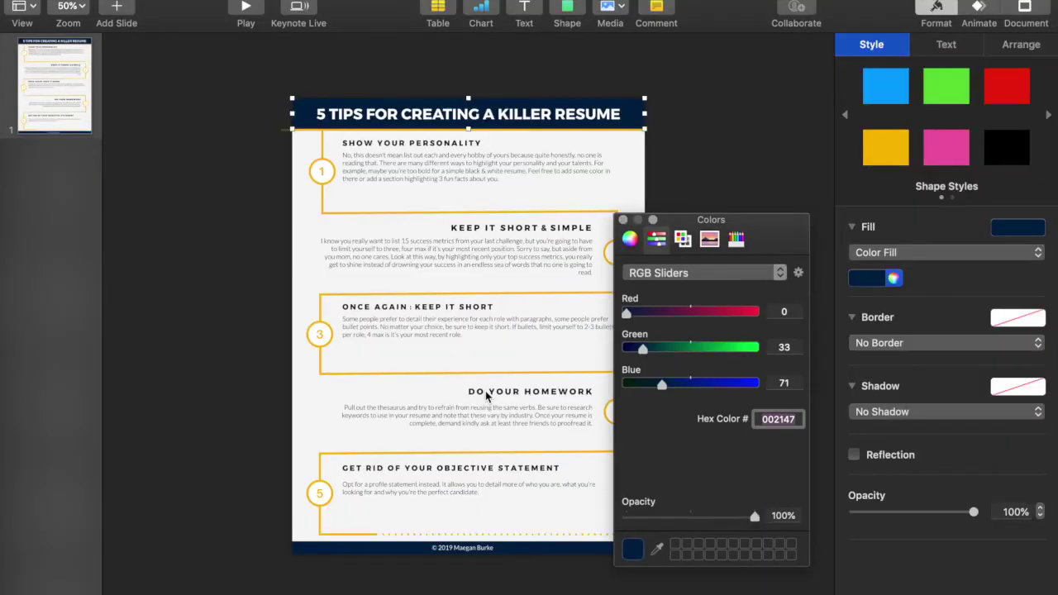
pyautogui.click(623, 220)
pyautogui.click(678, 207)
pyautogui.press('super+shift+v')
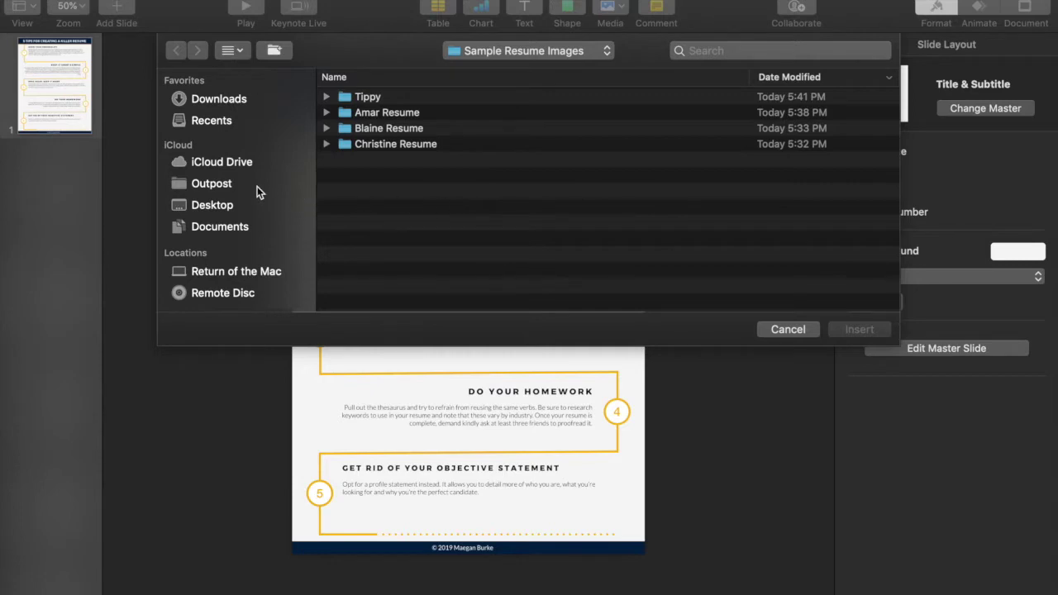
pyautogui.click(220, 100)
pyautogui.click(405, 98)
pyautogui.press('Down')
pyautogui.press('Down')
pyautogui.press('Down')
pyautogui.press('Down')
pyautogui.press('Down')
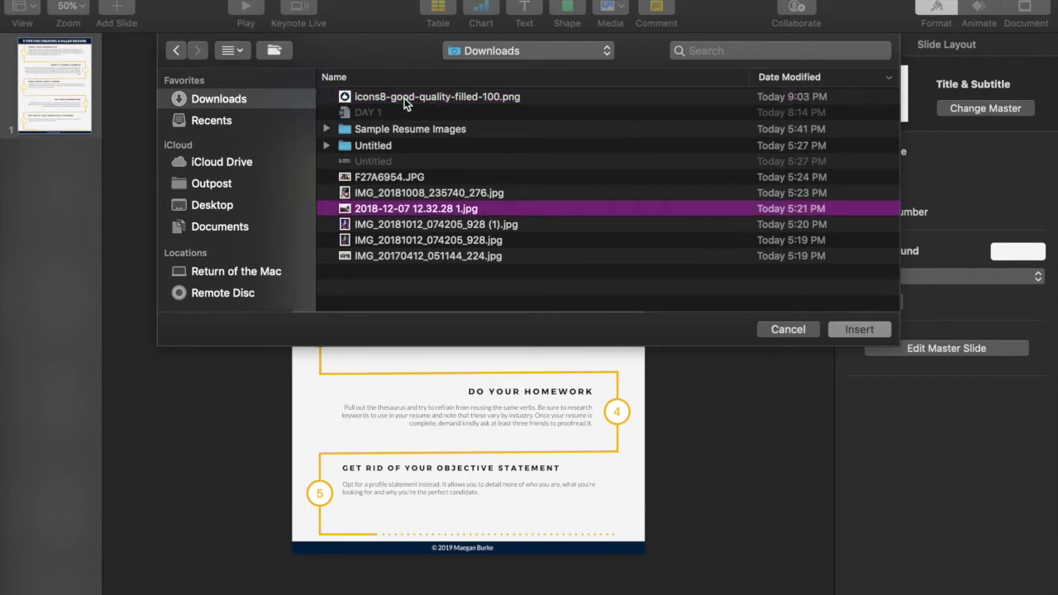
pyautogui.press('Return')
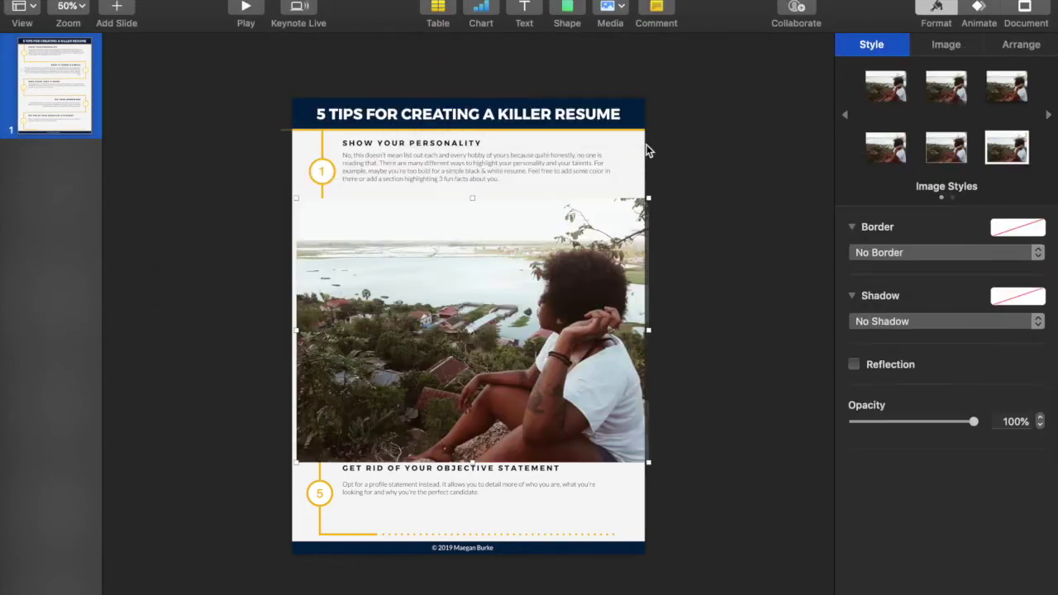
pyautogui.press('super+z')
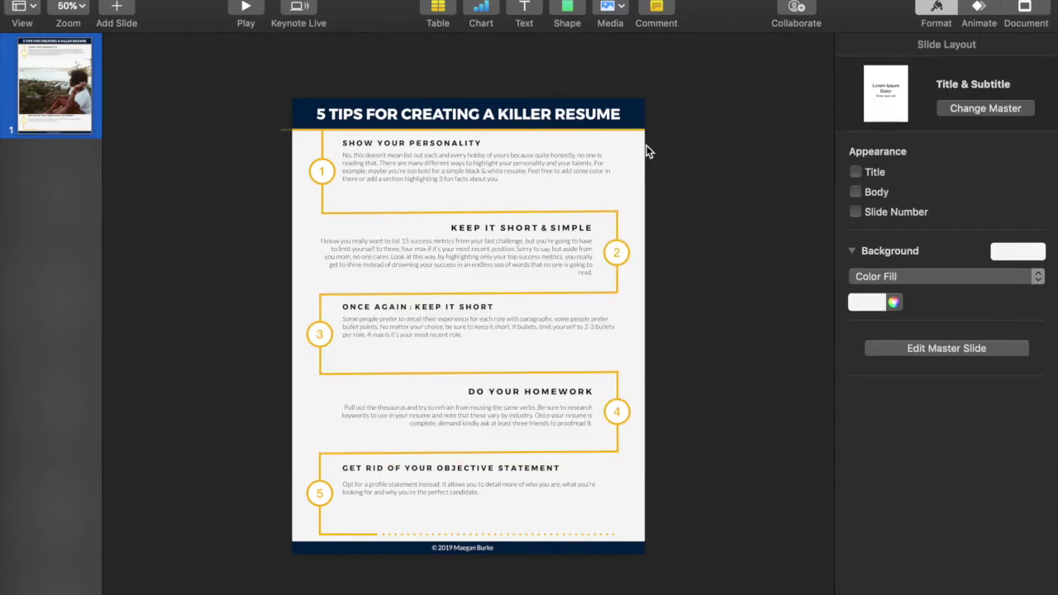
# Switch to Chrome, close the download dialog and open the filled Thumbs Up Hand icon
pyautogui.press('super+Tab')
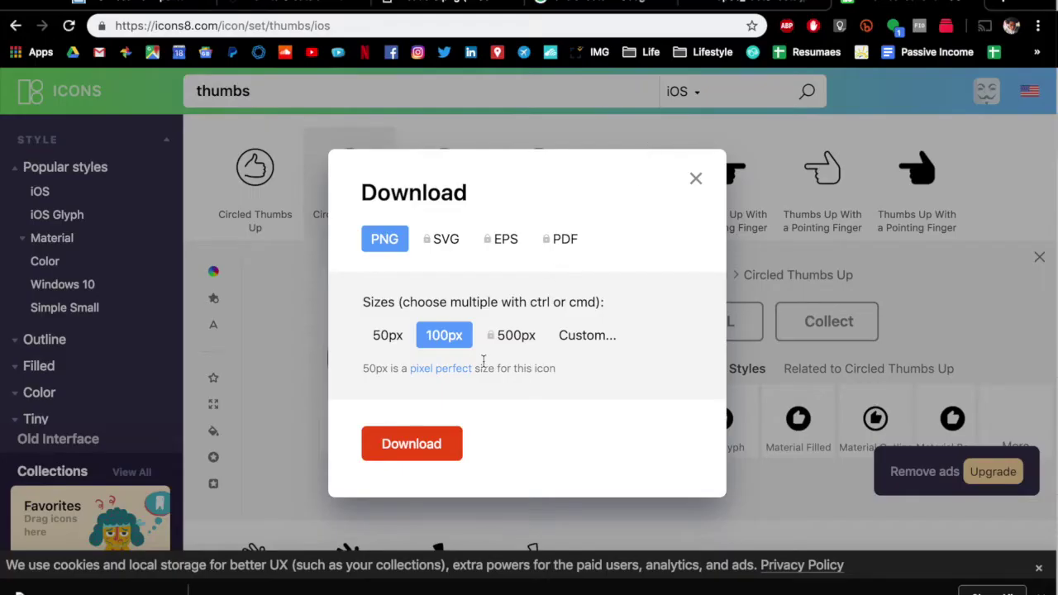
pyautogui.click(696, 179)
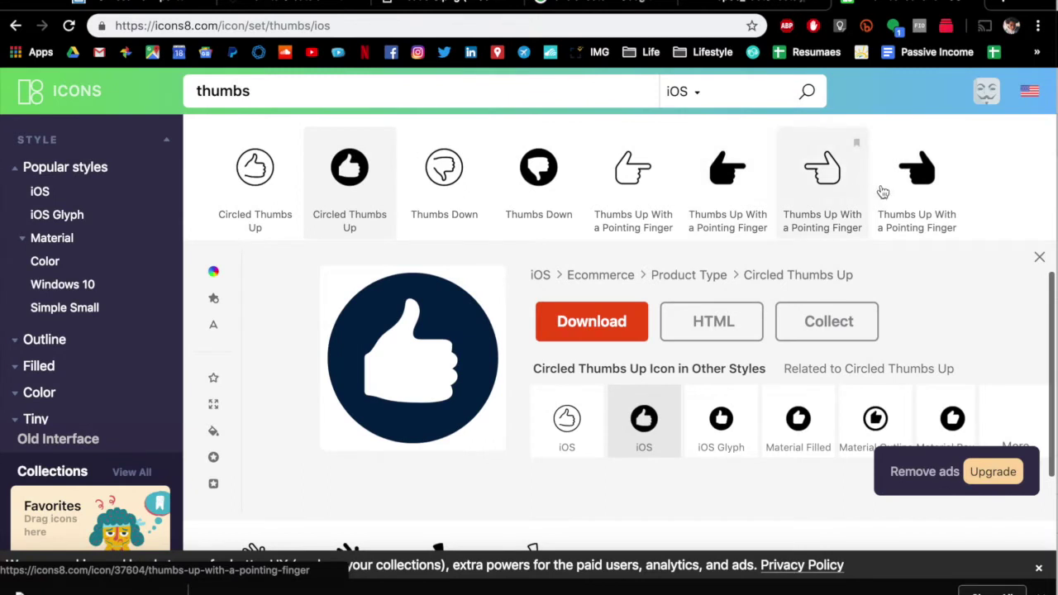
pyautogui.scroll(2, 803, 252)
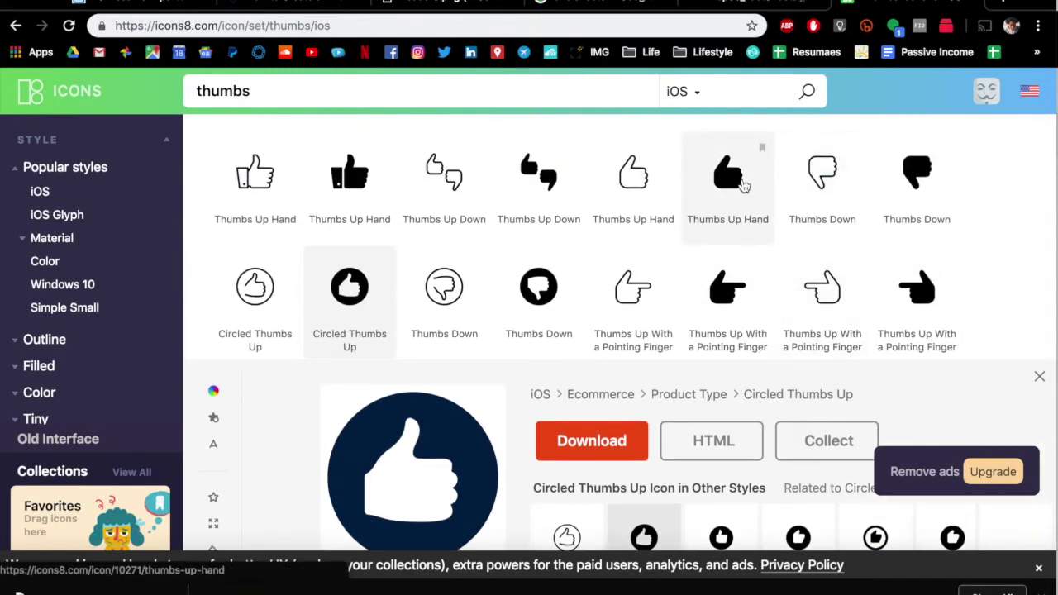
pyautogui.click(726, 177)
pyautogui.moveTo(231, 286)
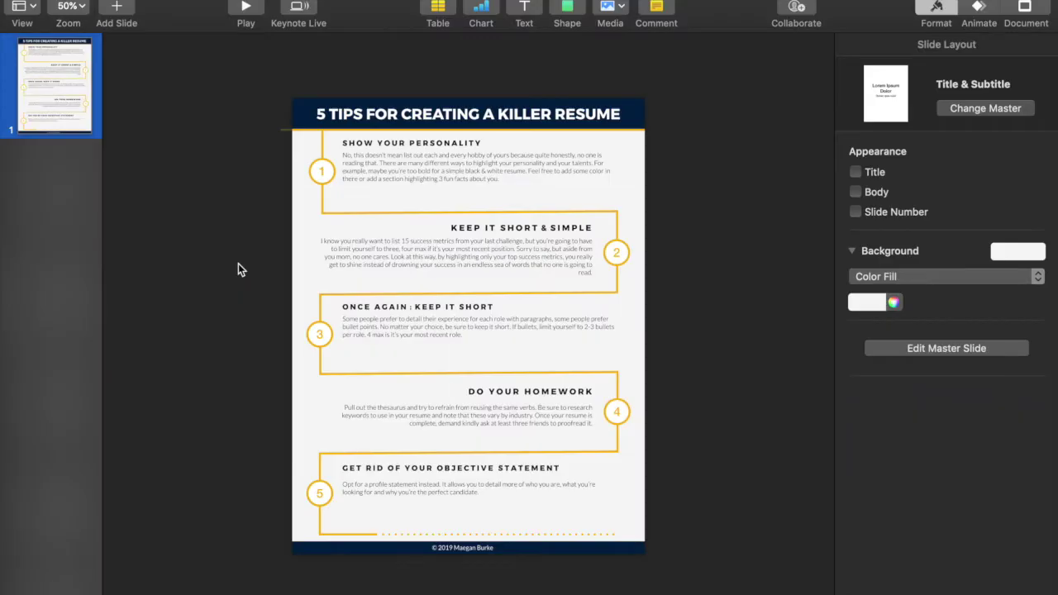
# Try icons8-good-quality-filled-100.png in Keynote at a reduced size below tip 1's text, and delete it
pyautogui.press('super+shift+v')
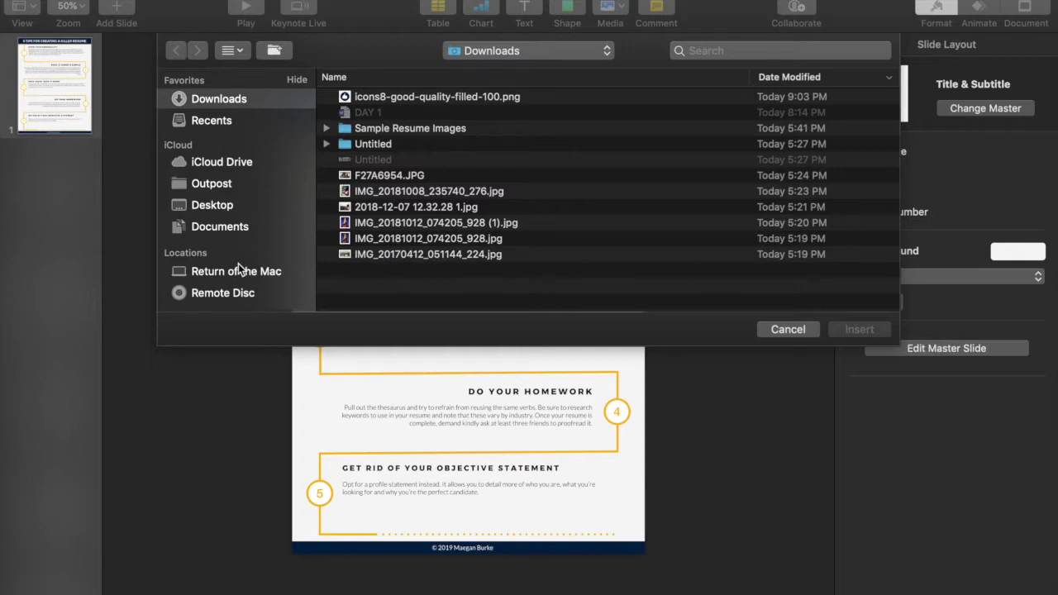
pyautogui.click(446, 94)
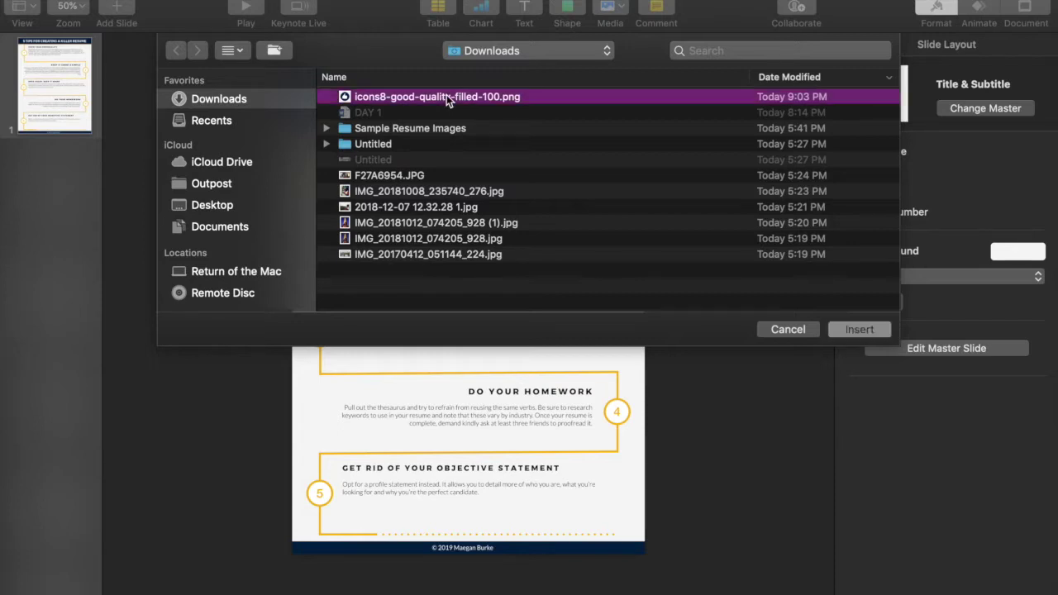
pyautogui.click(845, 335)
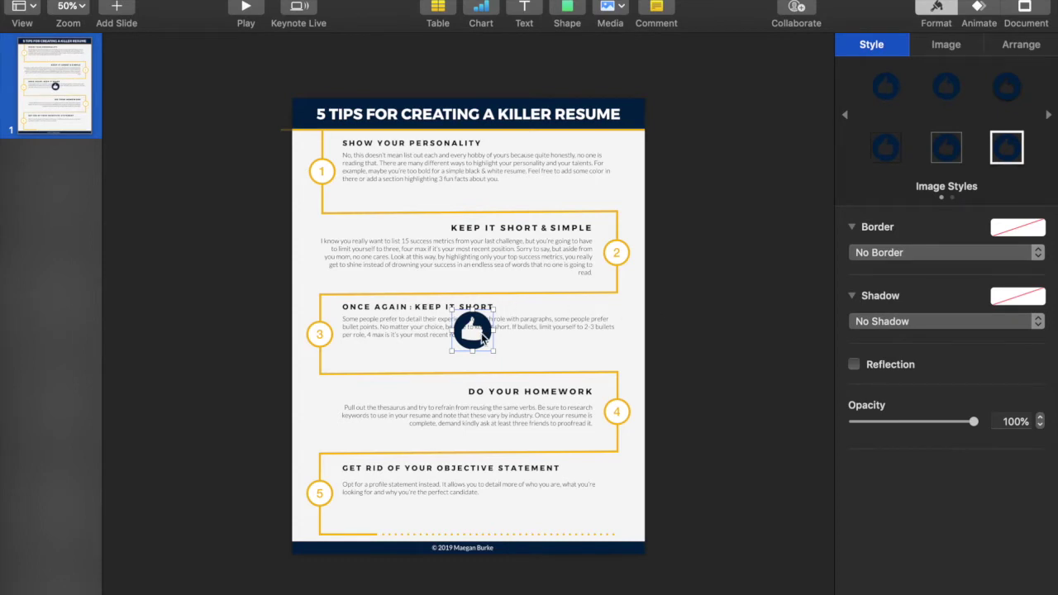
pyautogui.moveTo(483, 335); pyautogui.dragTo(398, 200)
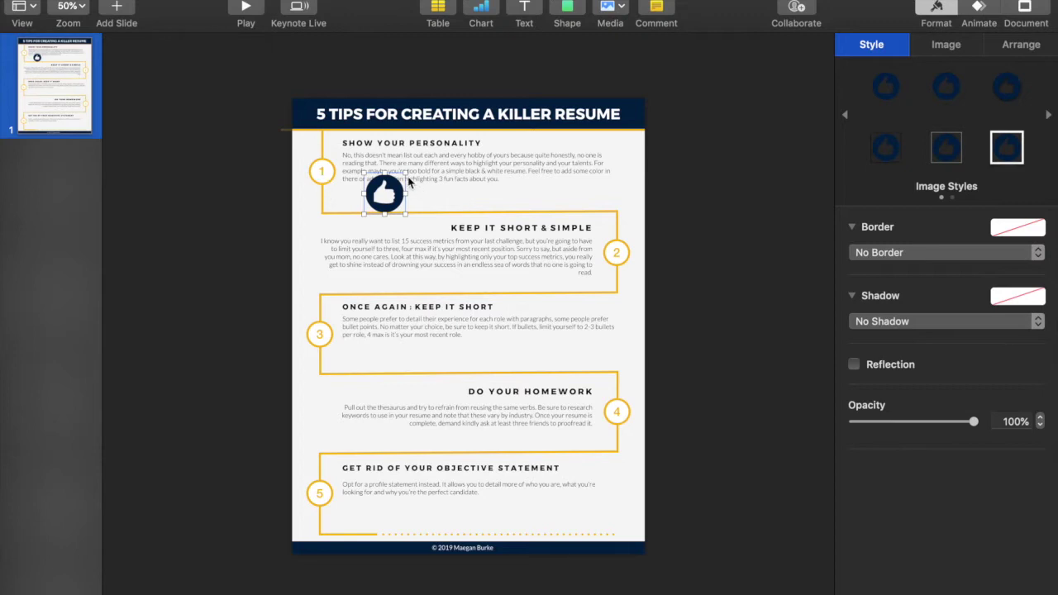
pyautogui.moveTo(406, 173); pyautogui.dragTo(392, 187)
pyautogui.press('Delete')
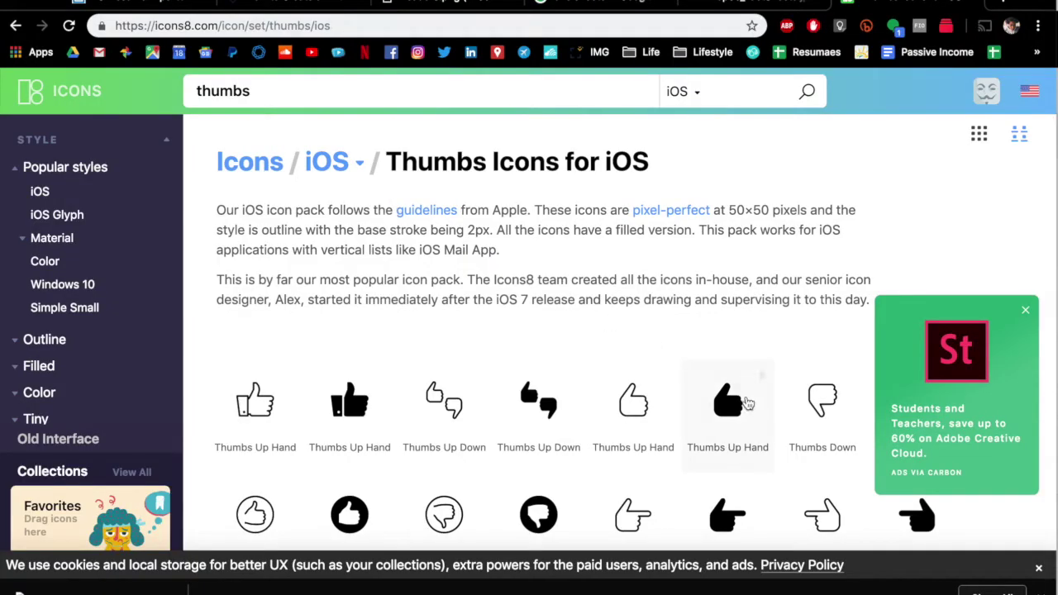
# Open the filled Thumbs Up Hand icon on Icons8 in Chrome and recolor it to #002147
pyautogui.click(753, 406)
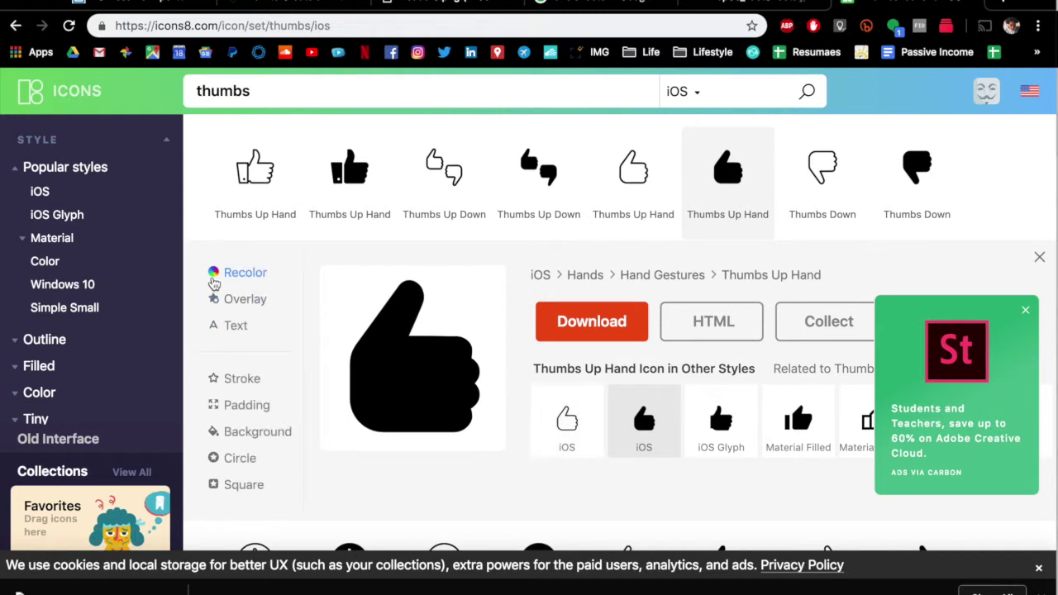
pyautogui.click(217, 272)
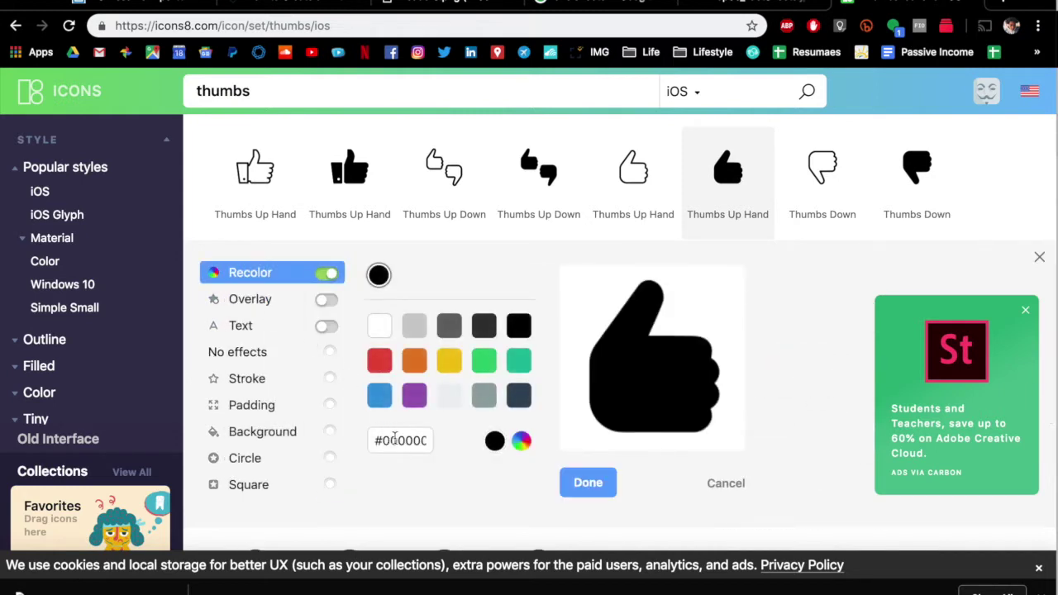
pyautogui.doubleClick(399, 441)
pyautogui.write('002147')
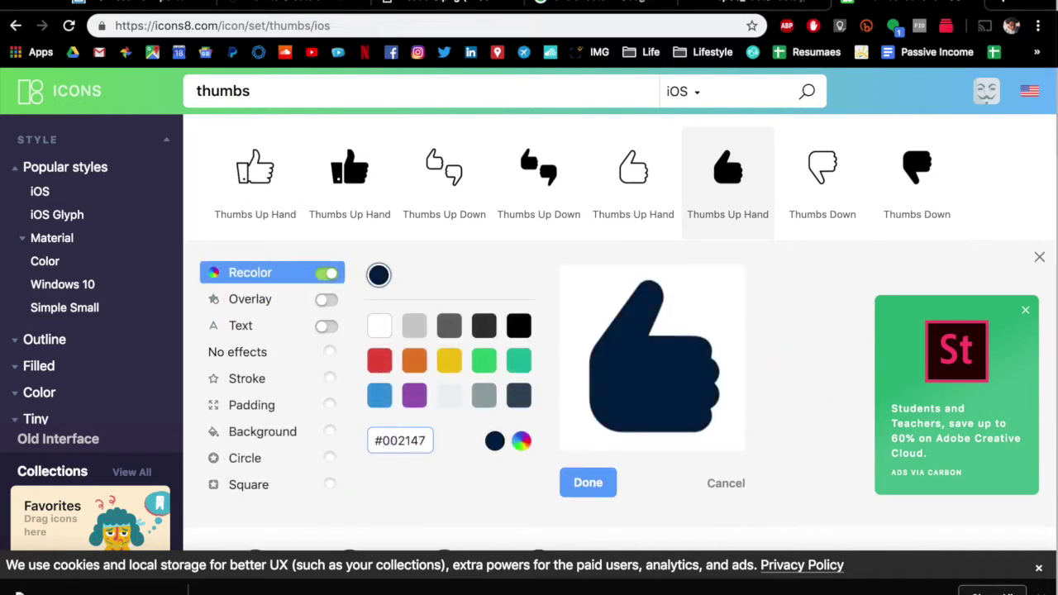
pyautogui.click(588, 483)
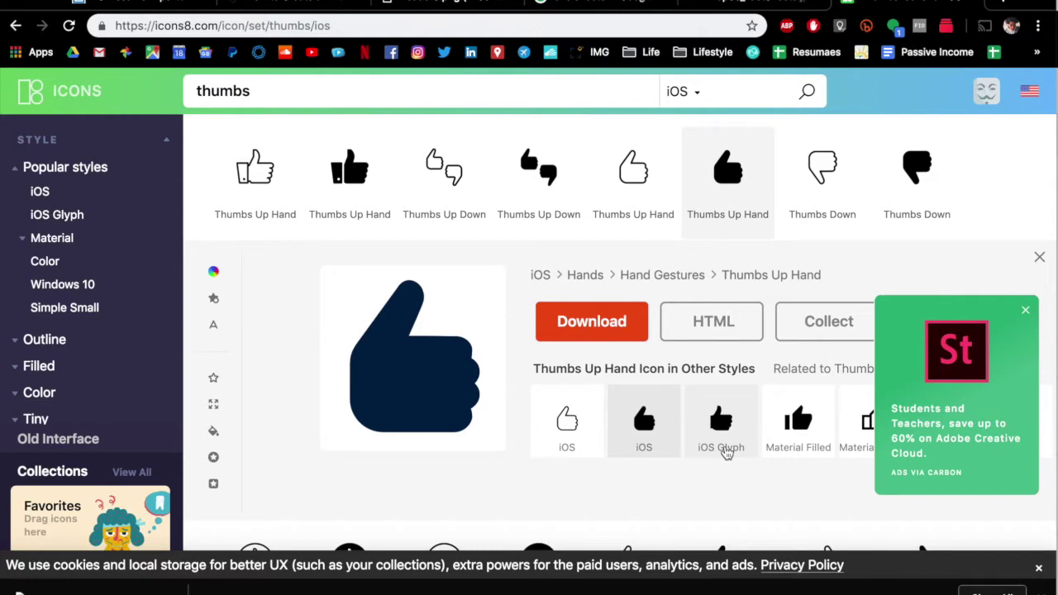
# Choose the iOS Glyph style of the Thumbs Up Hand icon and download it as a 90px PNG
pyautogui.click(722, 426)
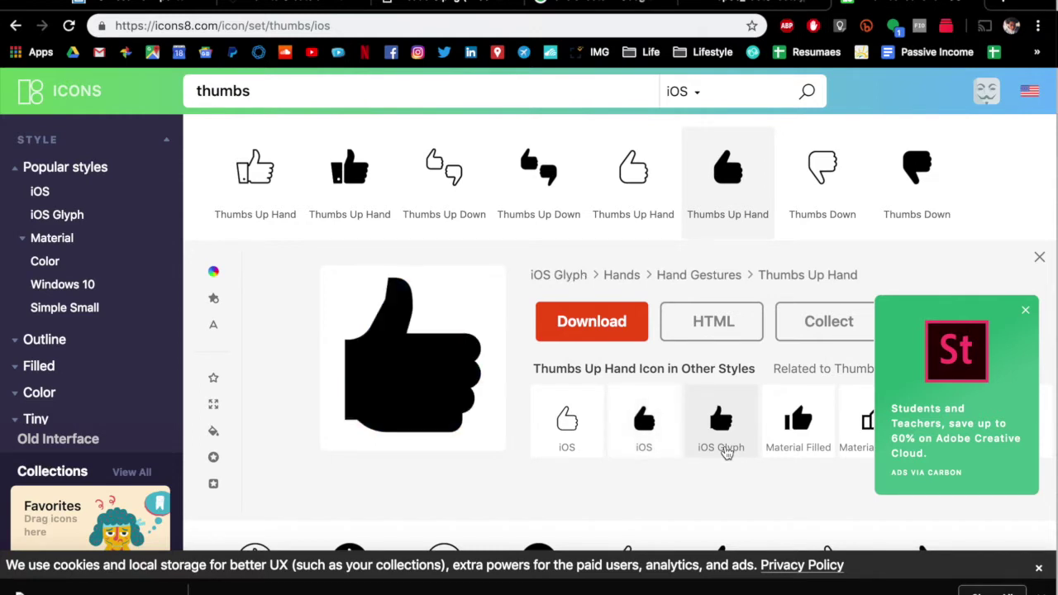
pyautogui.click(657, 441)
pyautogui.click(703, 437)
pyautogui.click(608, 328)
pyautogui.click(496, 335)
pyautogui.click(447, 444)
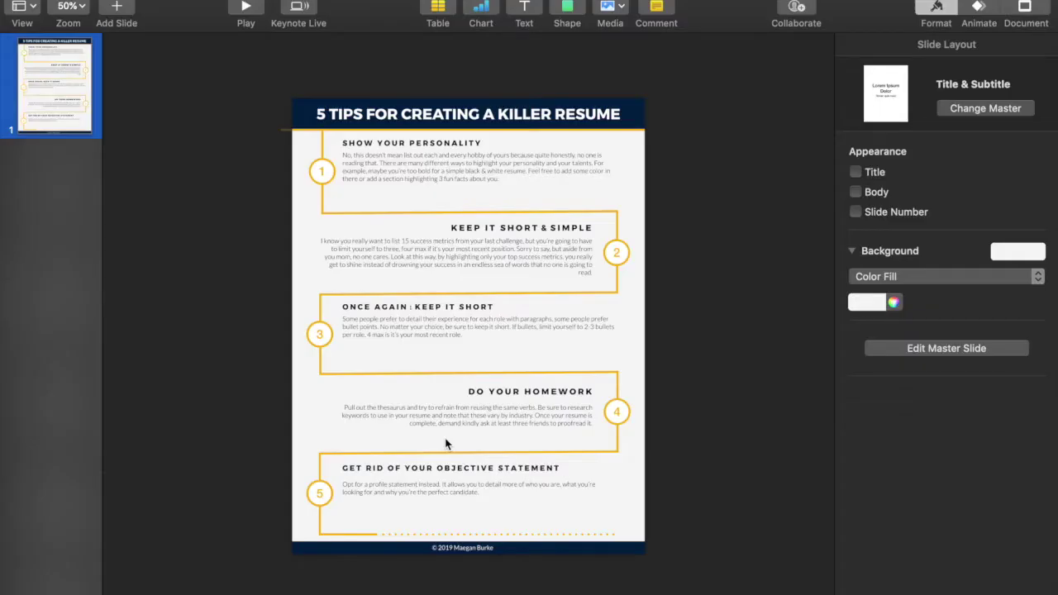
# Insert icons8-thumbs-up-filled-90.png from Downloads into the Keynote infographic and place it below tip 1's text
pyautogui.press('super+shift+v')
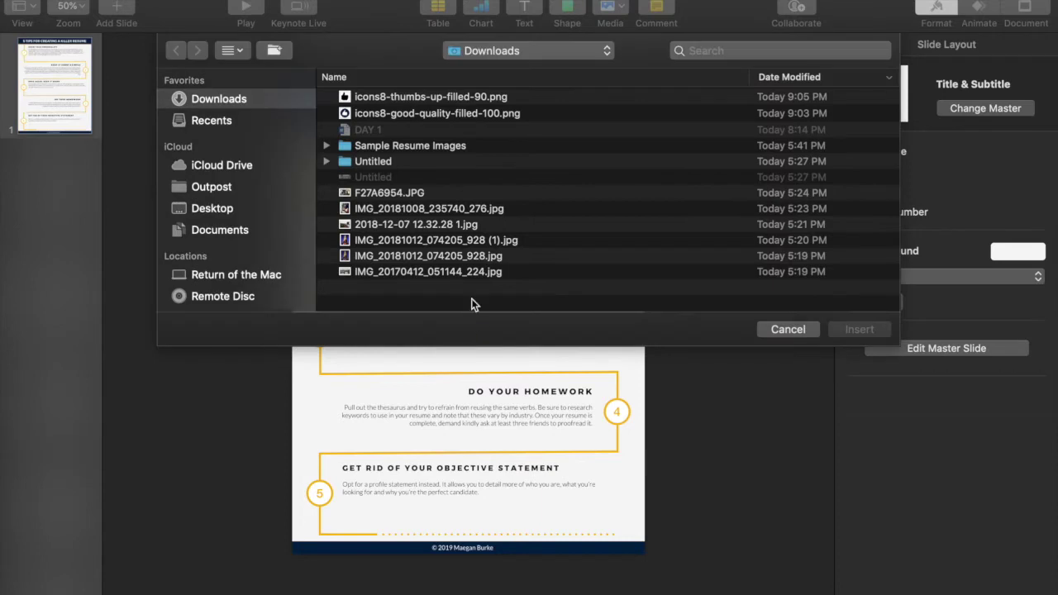
pyautogui.click(468, 99)
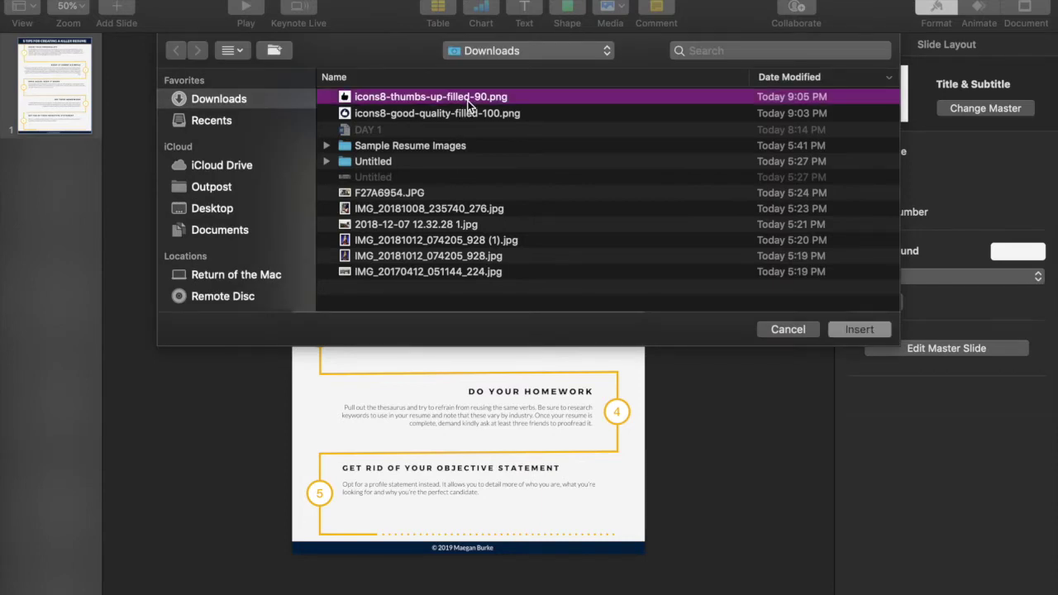
pyautogui.press('Escape')
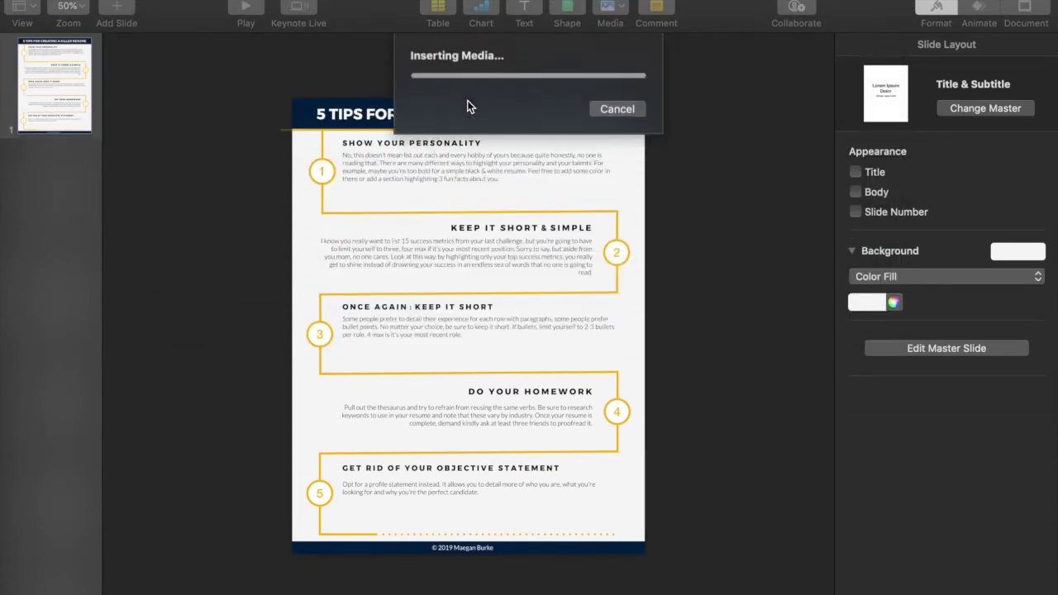
pyautogui.moveTo(484, 332); pyautogui.dragTo(439, 198)
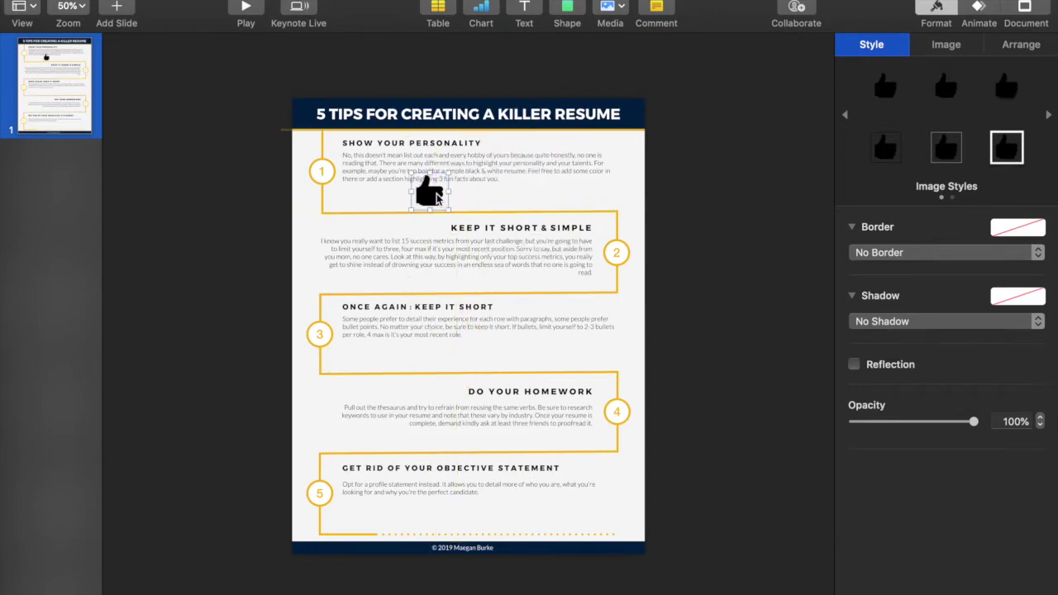
# Switch to Chrome and close the download dialog to return to the iOS Glyph Thumbs Up Hand icon
pyautogui.press('super+Tab')
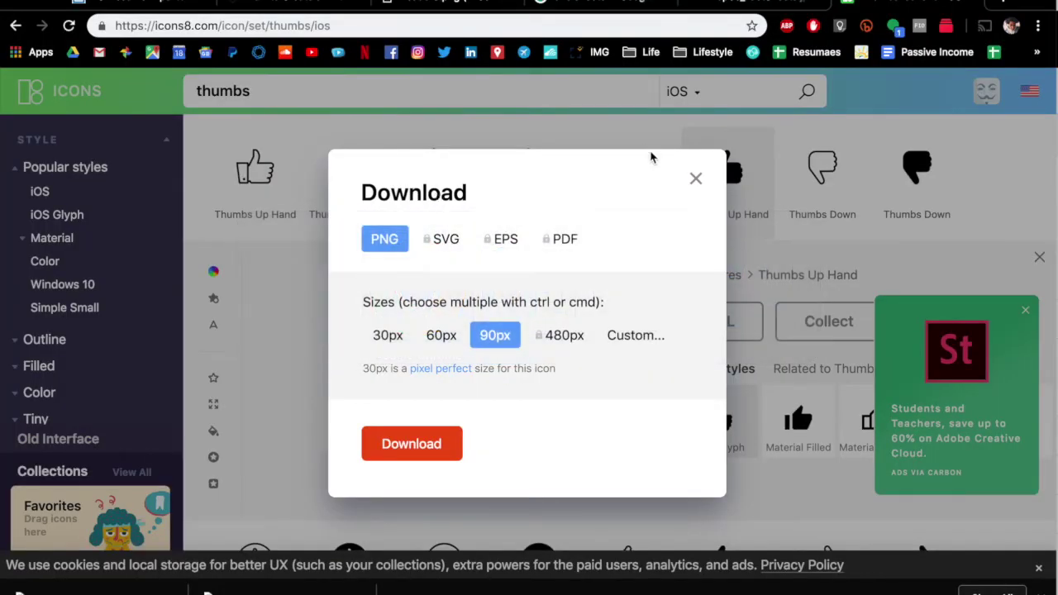
pyautogui.click(696, 178)
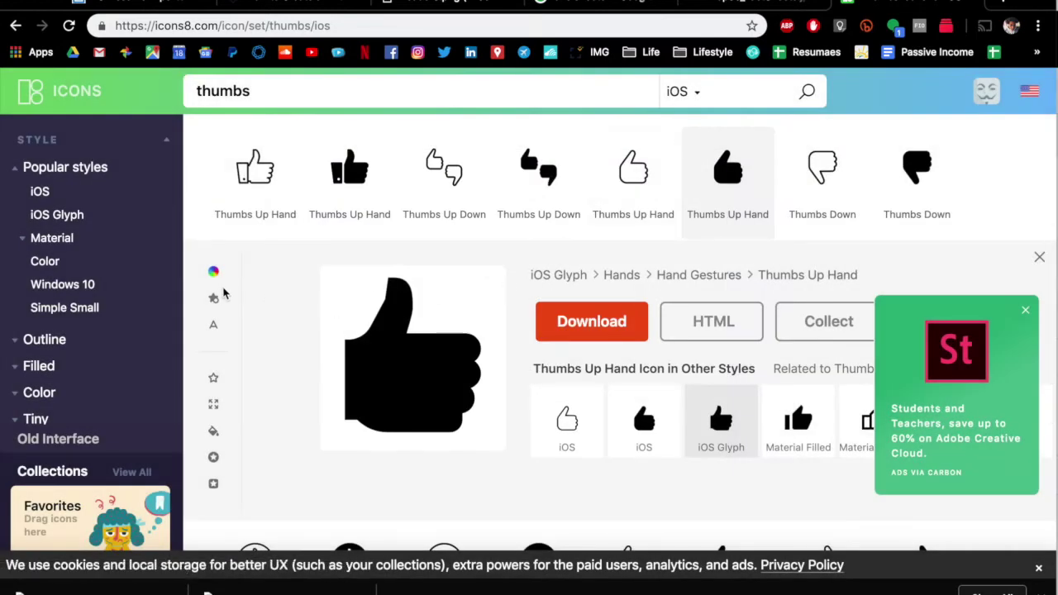